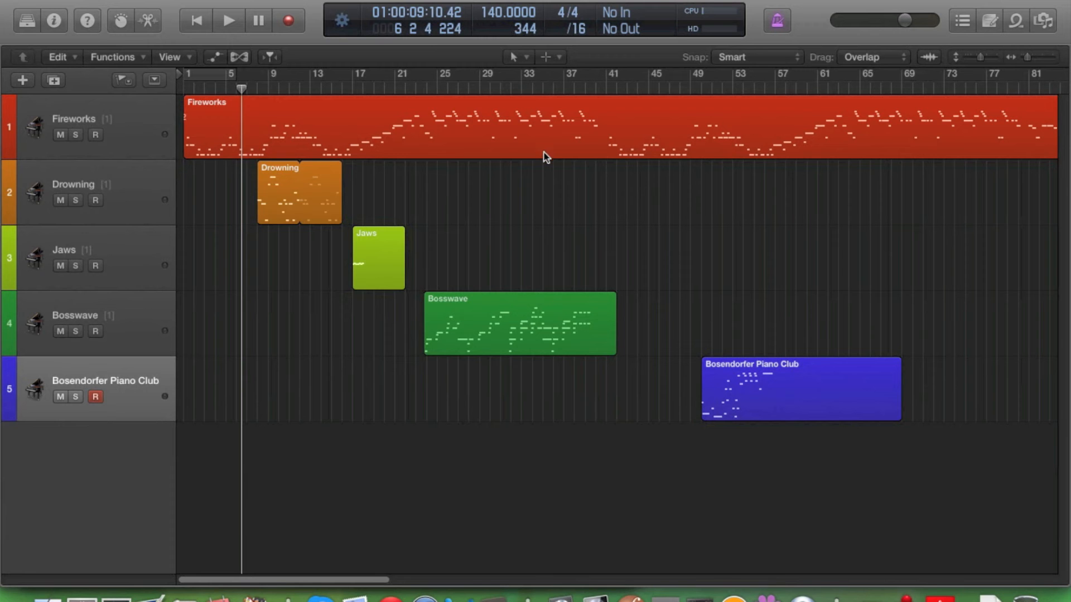
- Switch to Google Chrome and play a short passage of the Katy Perry - Firework video from around 0:20
drag(260, 90, 206, 87)
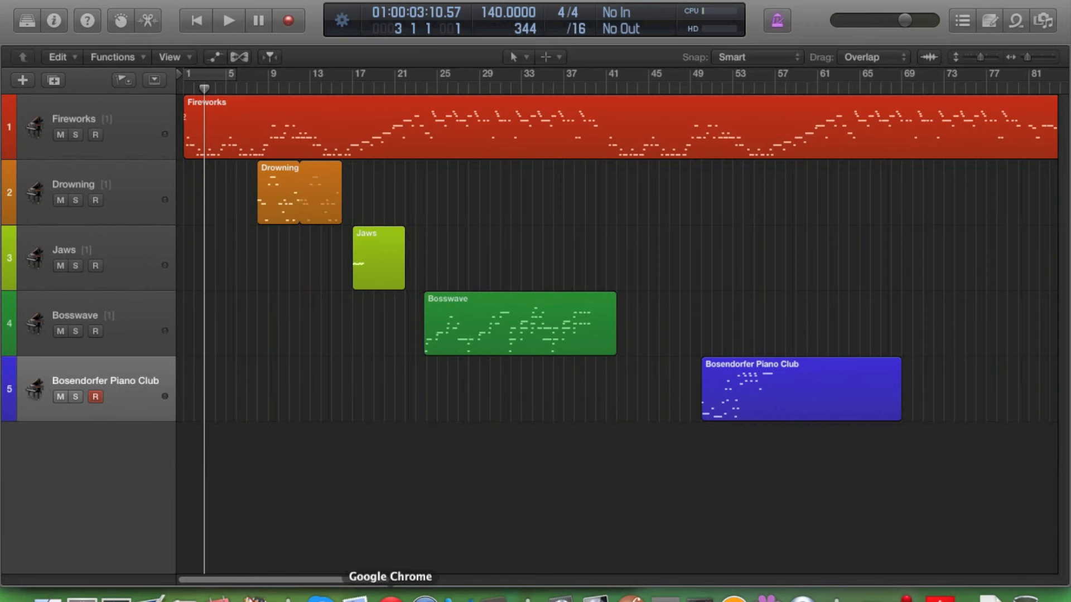
click(390, 598)
drag(226, 334, 218, 333)
click(203, 348)
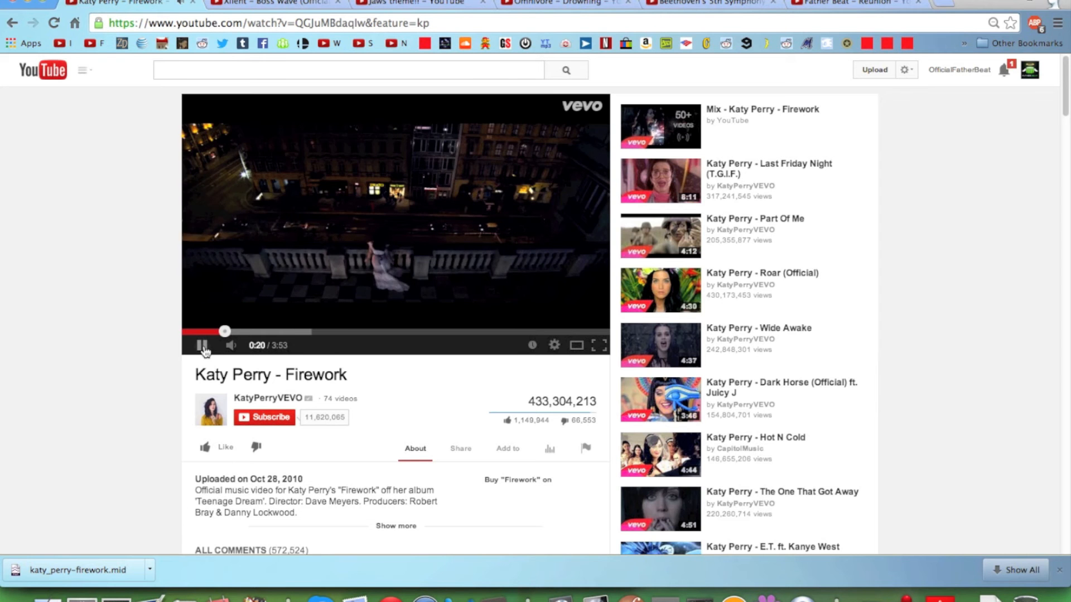
click(203, 347)
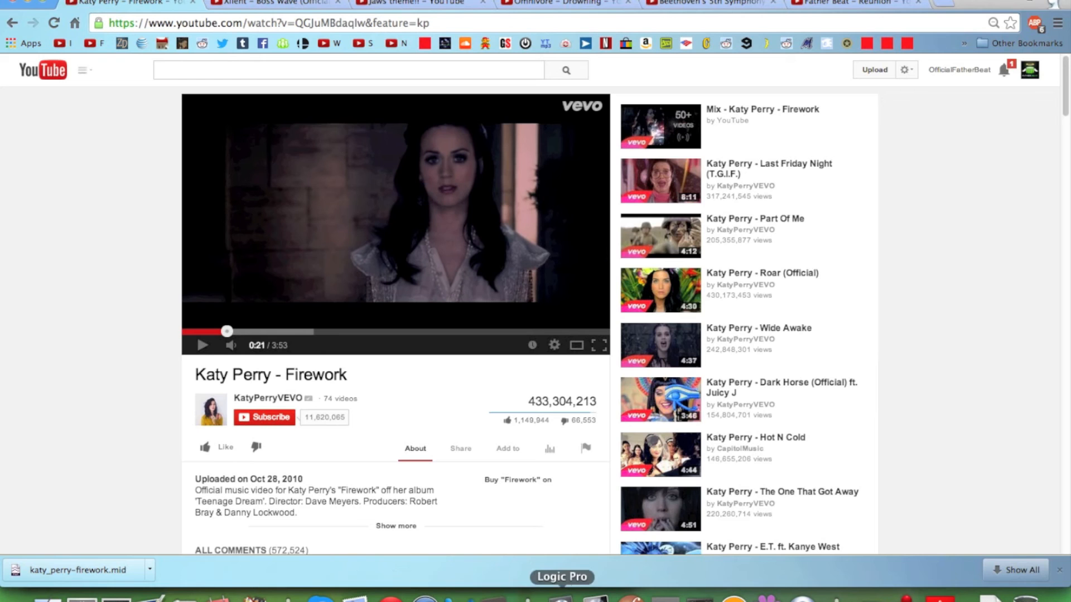
- Switch back to Logic Pro and open the Fireworks region in an enlarged Piano Roll
click(562, 596)
click(272, 130)
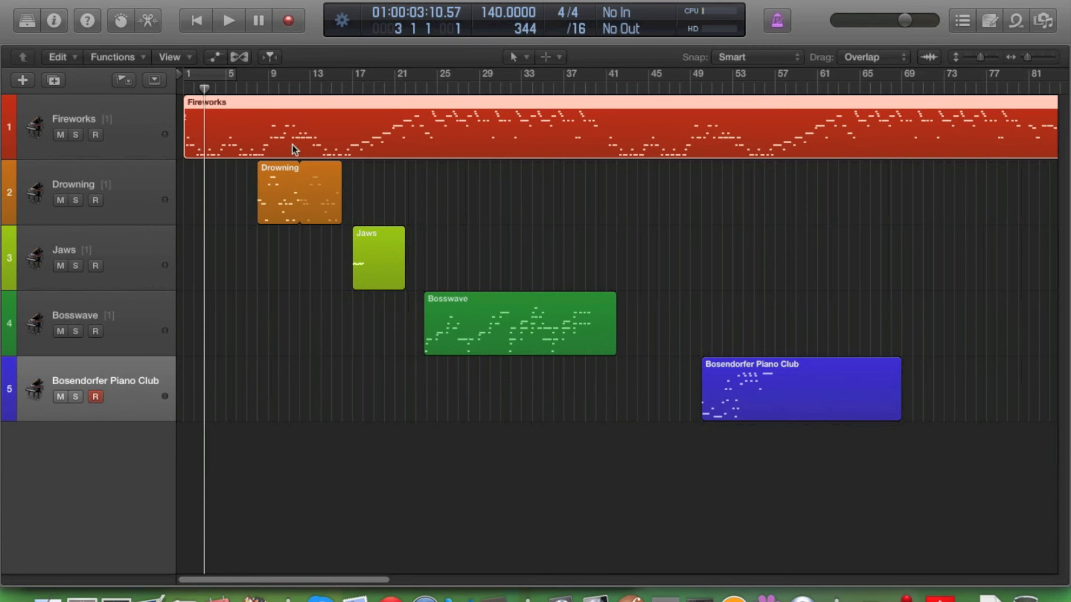
key(e)
drag(575, 471, 573, 310)
scroll(538, 475, left, 10)
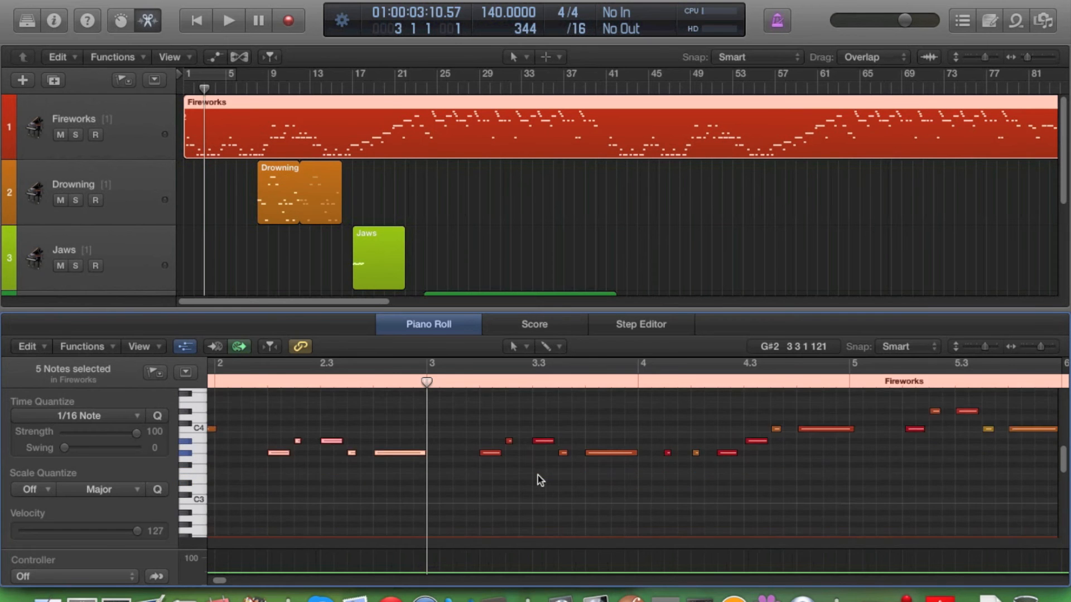
- Examine the opening phrase in bar 1 of the Fireworks region, selecting its two highest notes
scroll(336, 468, up, 1)
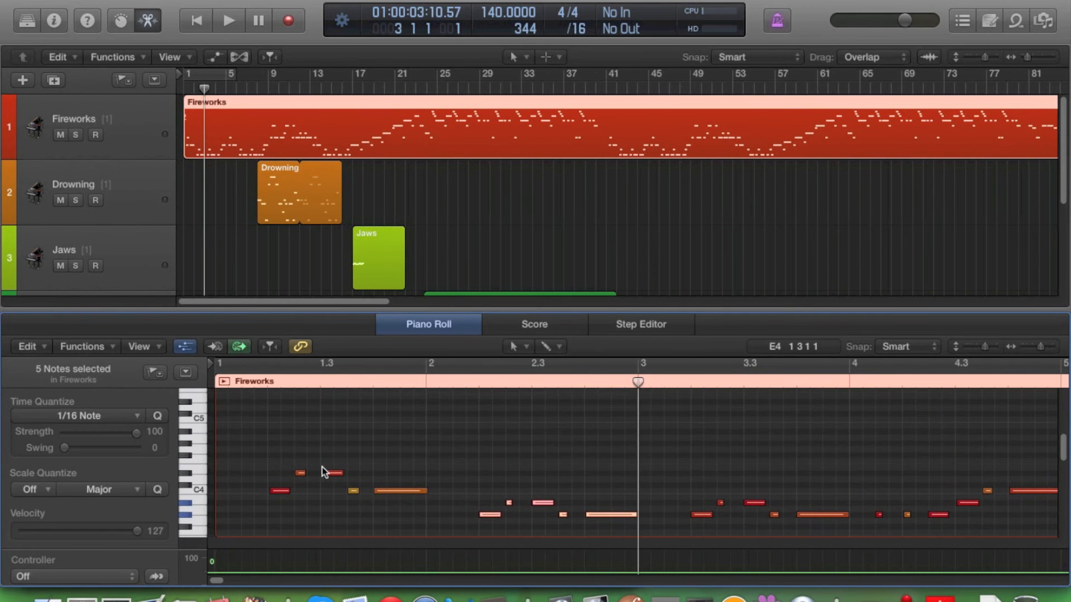
scroll(318, 450, down, 1)
scroll(316, 451, down, 1)
drag(255, 489, 401, 420)
click(285, 503)
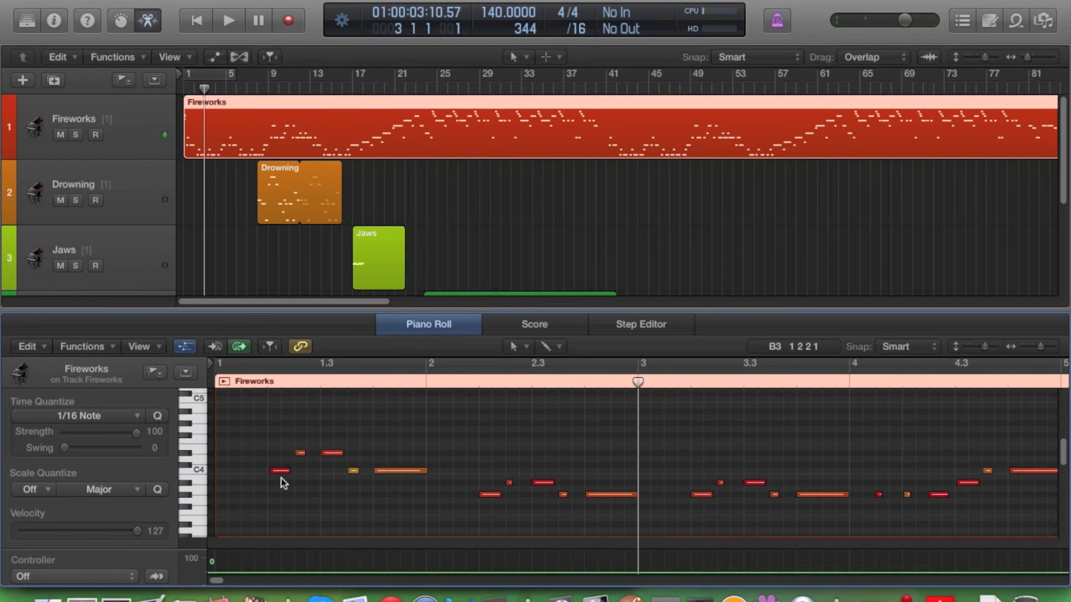
scroll(282, 479, up, 2)
scroll(282, 486, left, 3)
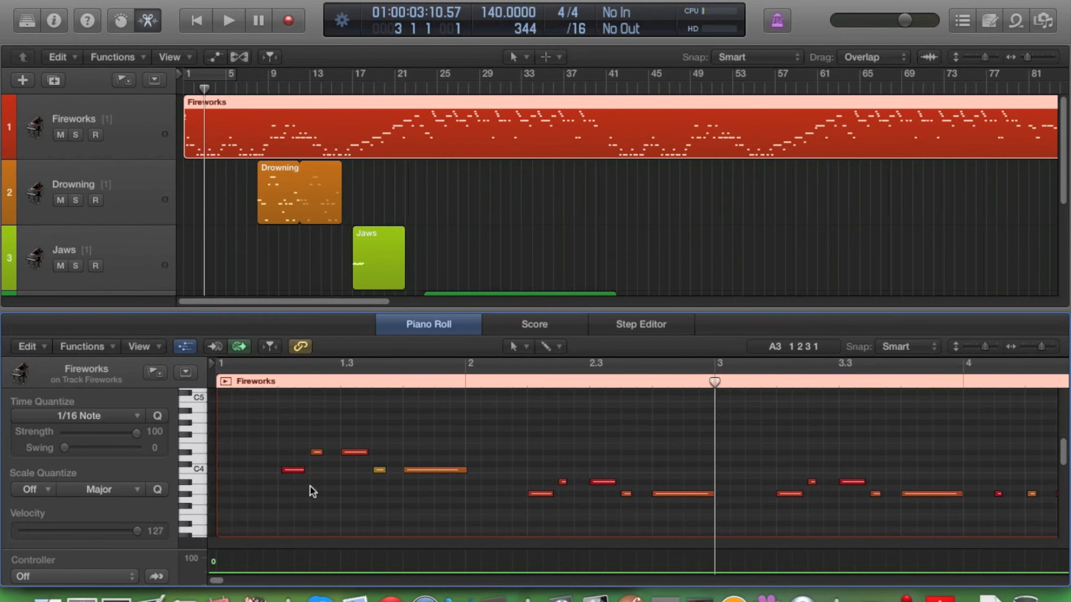
drag(296, 486, 356, 440)
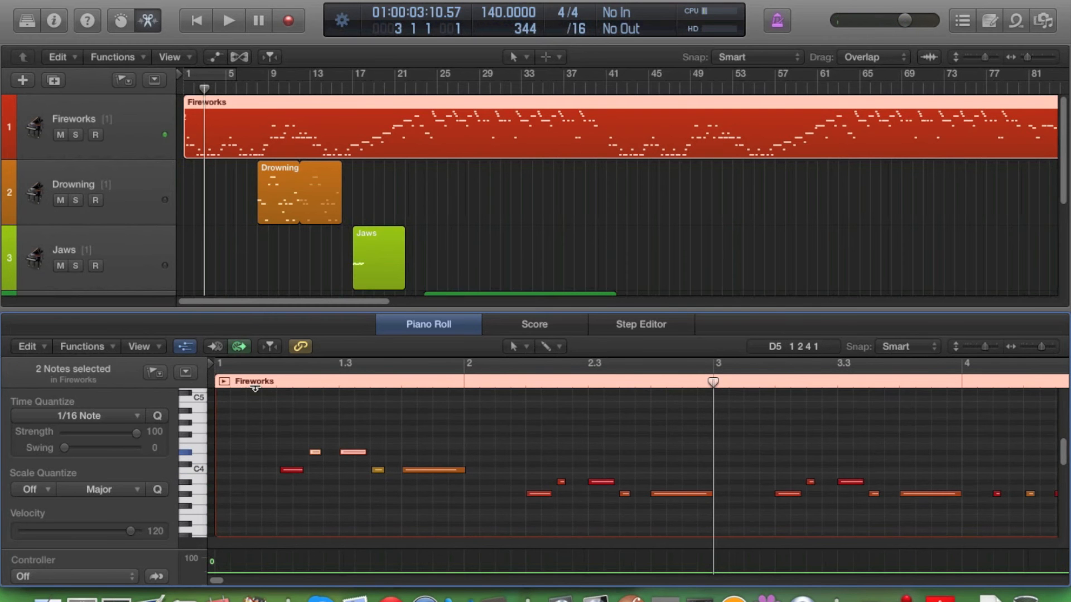
- Solo the Fireworks track and play it from the start up to bar 7
key(Return)
key(space)
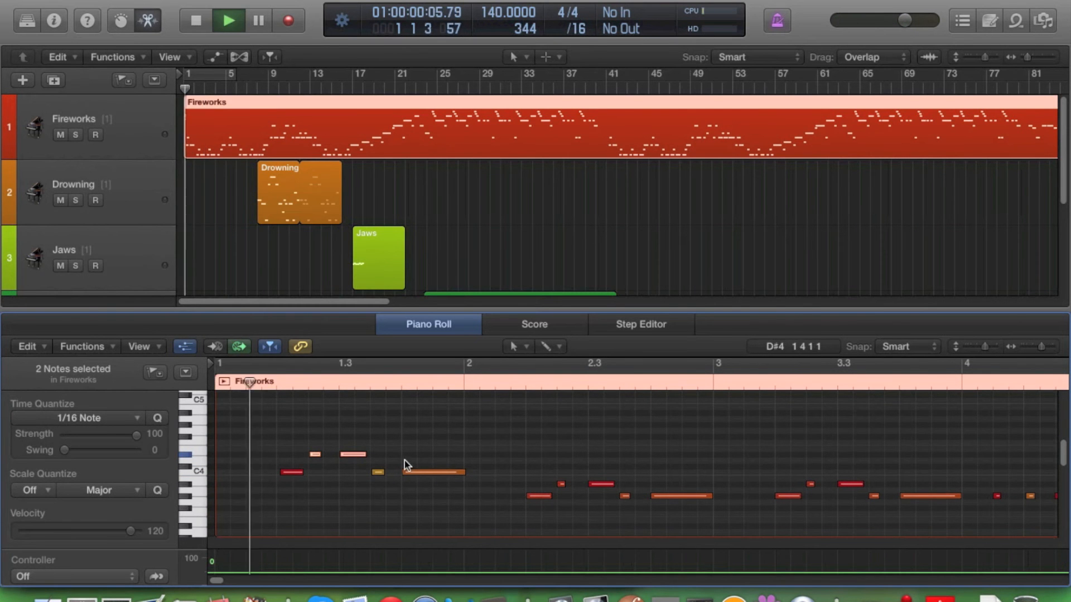
click(76, 135)
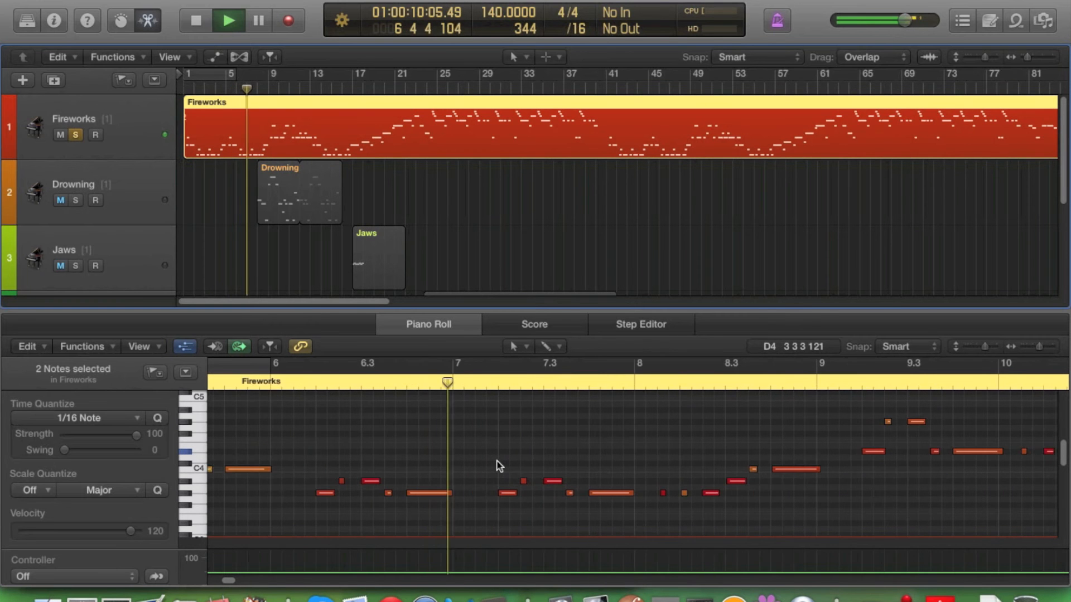
key(space)
- Return to bar 1 of the Fireworks region and mark out its opening phrase of notes
scroll(497, 468, left, 10)
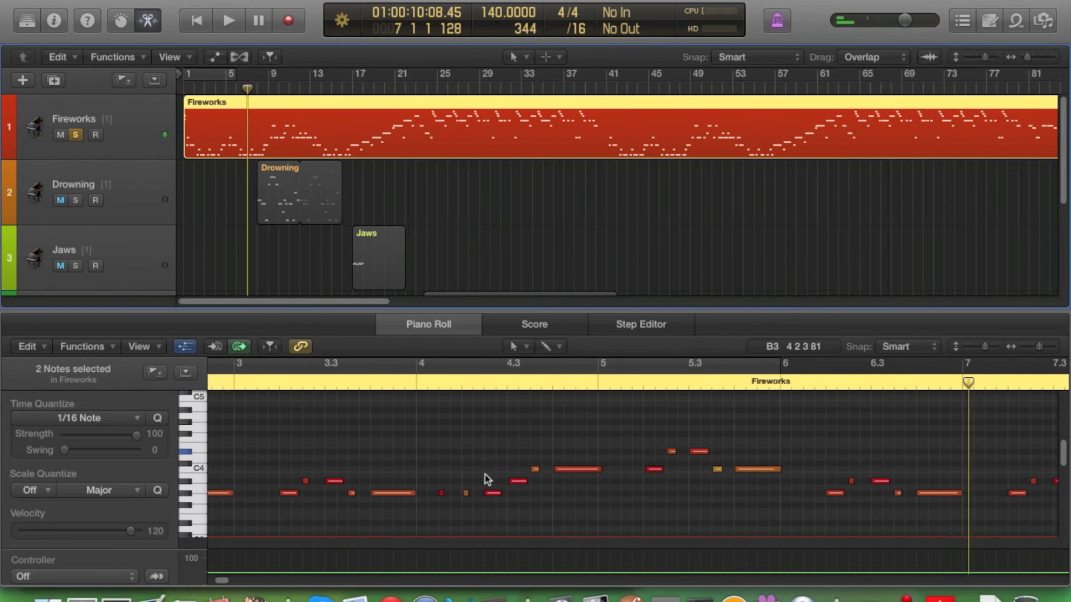
click(262, 493)
right_click(263, 493)
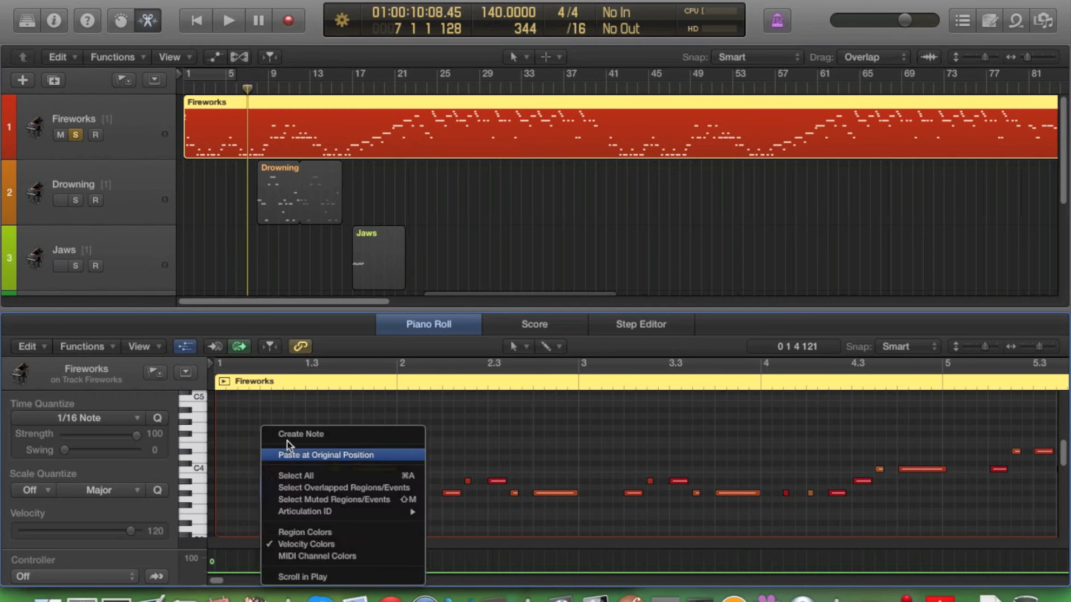
click(235, 441)
drag(265, 503, 379, 420)
scroll(379, 443, down, 2)
scroll(378, 444, right, 1)
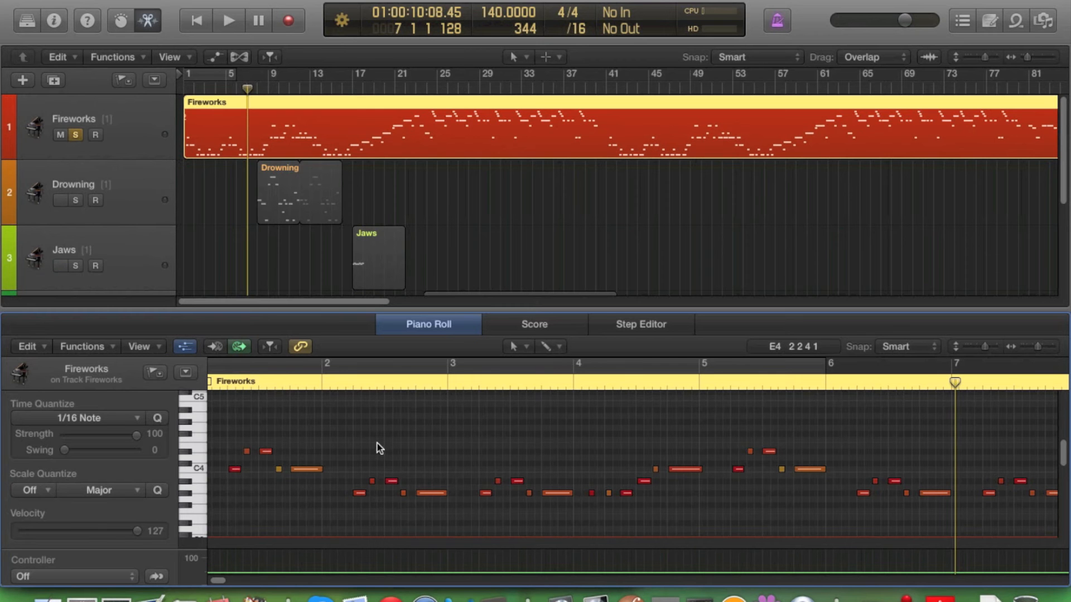
- Examine how the opening phrase is repeated and varied across bars 1 to 7 of the Fireworks melody
scroll(552, 517, down, 2)
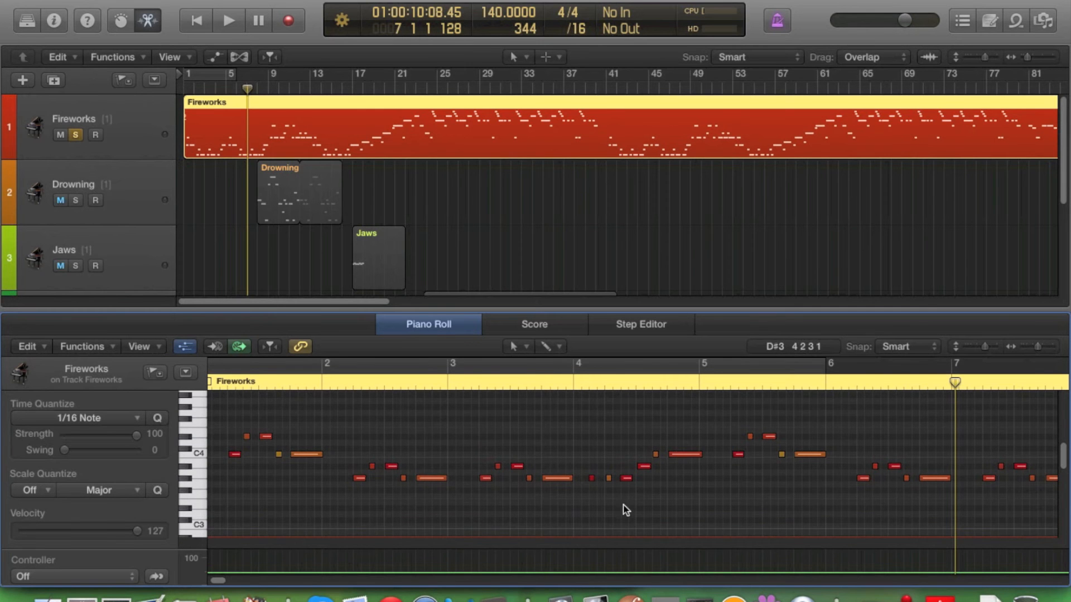
scroll(652, 496, right, 2)
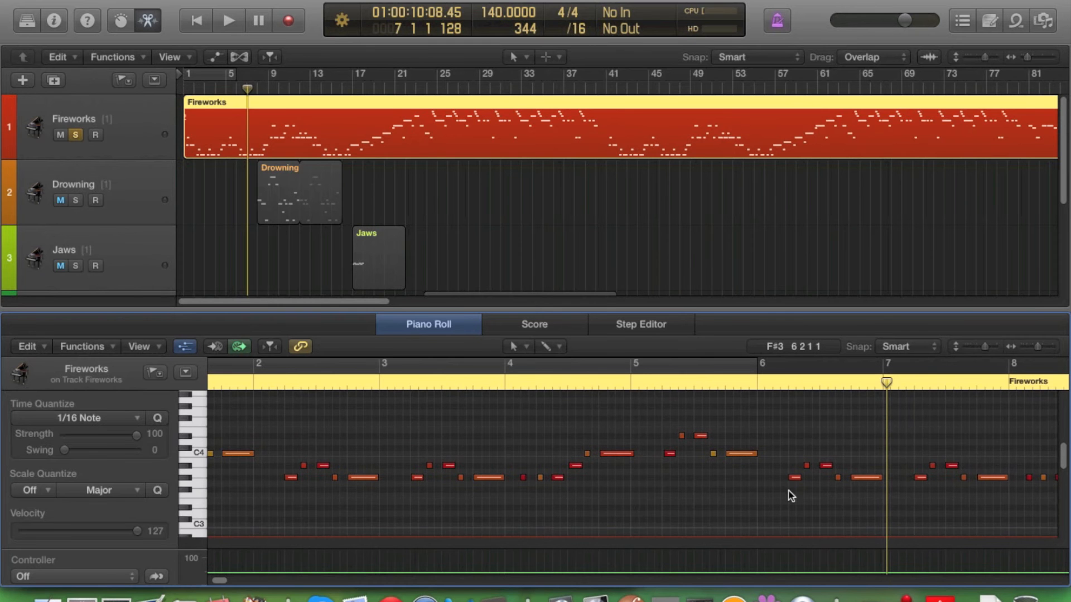
scroll(789, 491, down, 1)
mouse_move(786, 383)
mouse_down()
mouse_move(756, 382)
mouse_move(775, 385)
mouse_up()
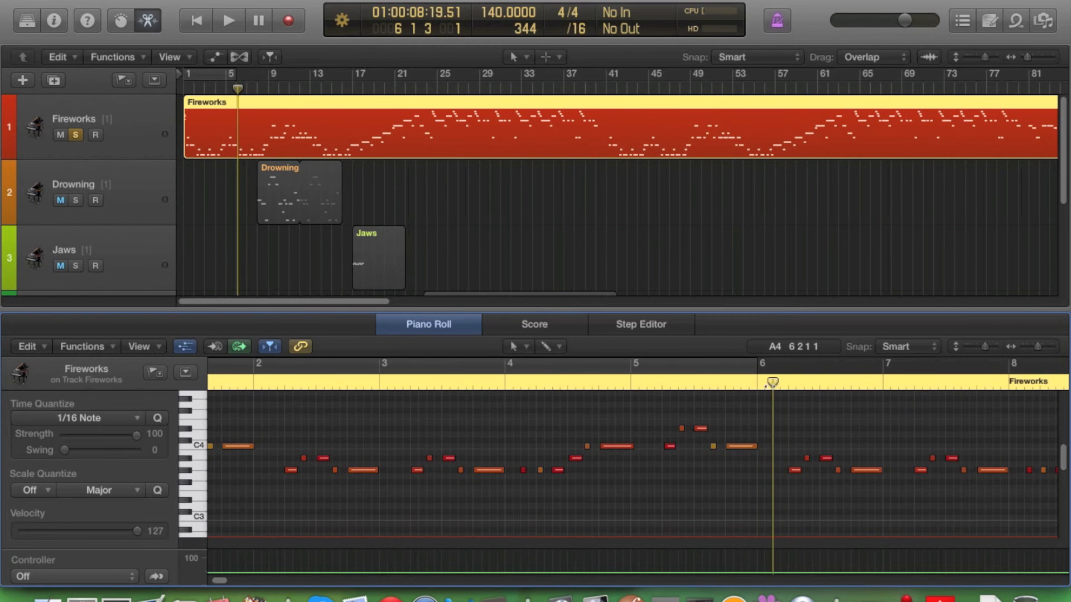
scroll(442, 430, up, 1)
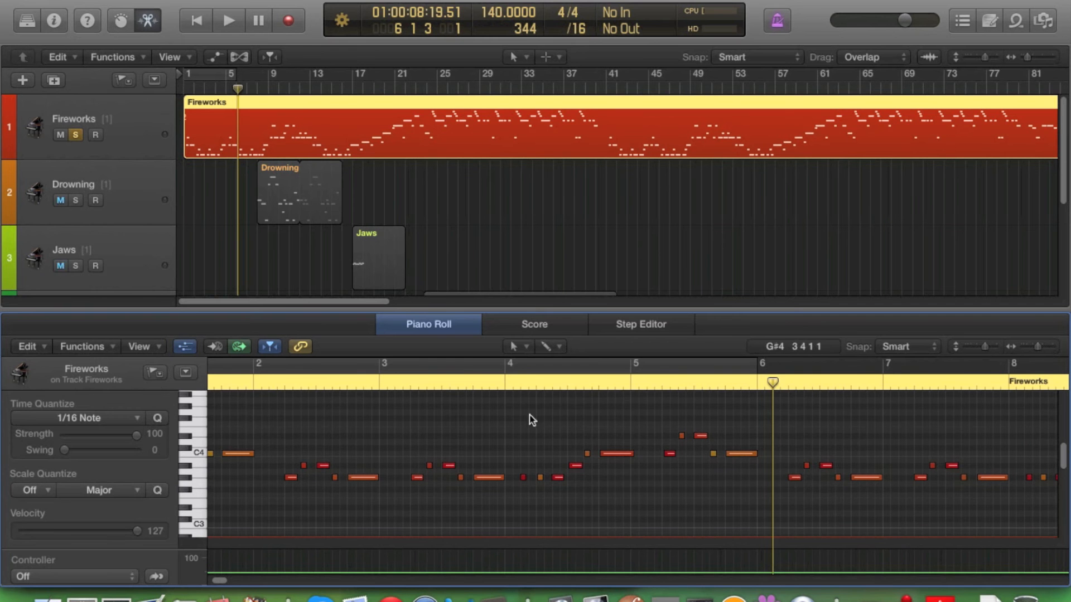
scroll(790, 482, right, 3)
scroll(650, 471, left, 5)
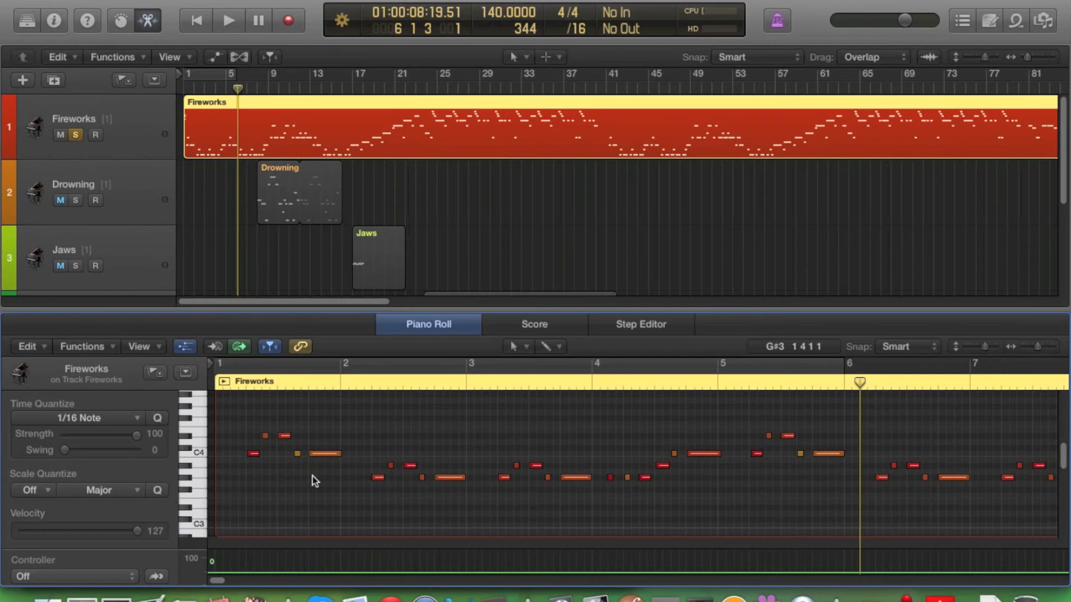
scroll(312, 480, up, 2)
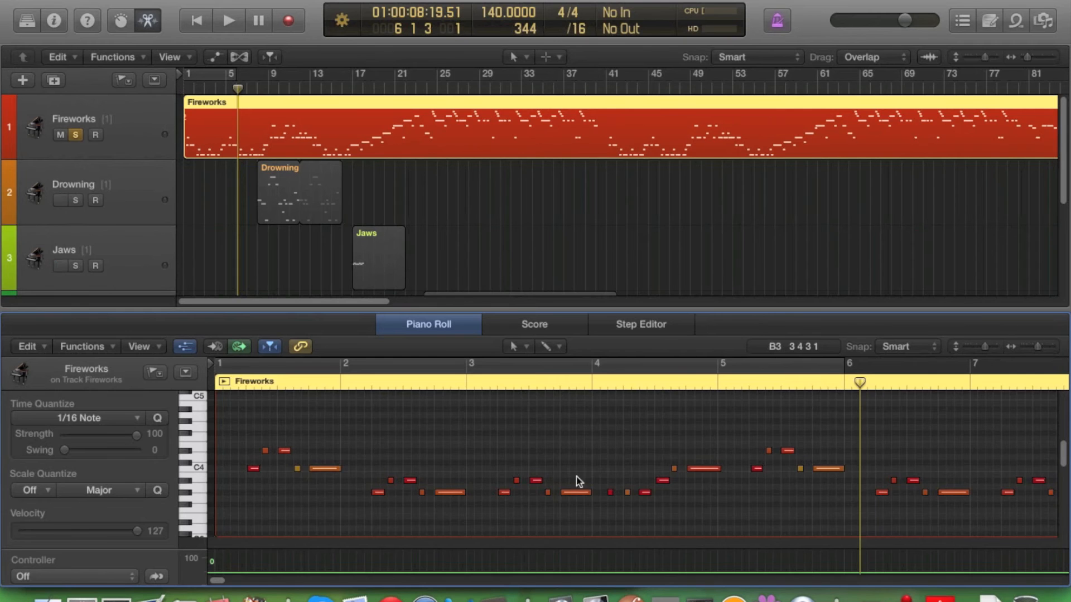
- Set the playhead to bar 6 and play the Fireworks melody into bar 7
scroll(609, 488, right, 5)
click(707, 385)
scroll(725, 424, right, 15)
scroll(552, 478, right, 2)
scroll(395, 507, left, 4)
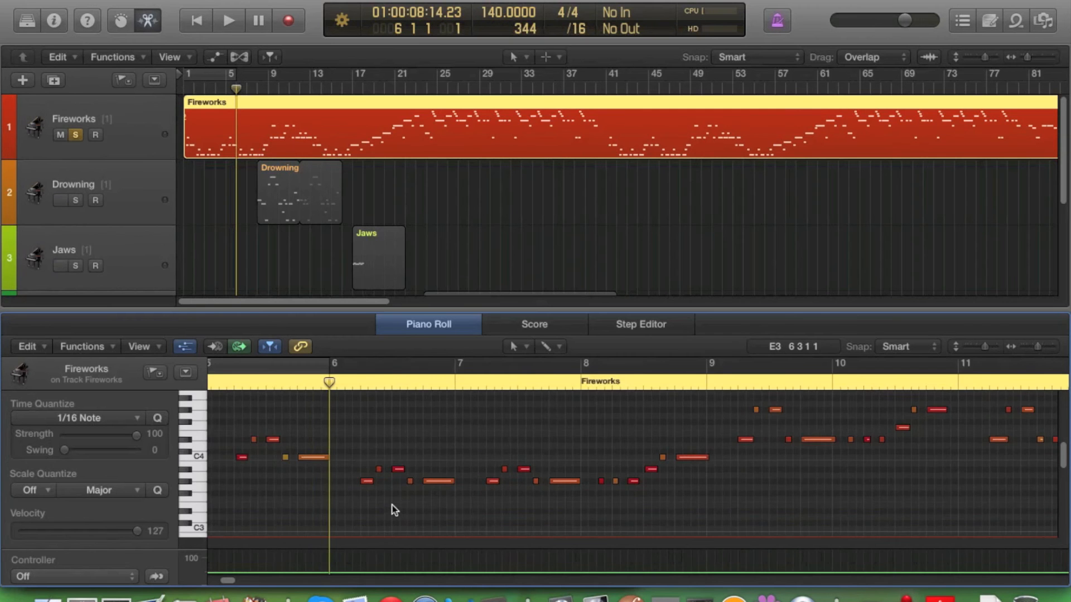
scroll(394, 510, up, 5)
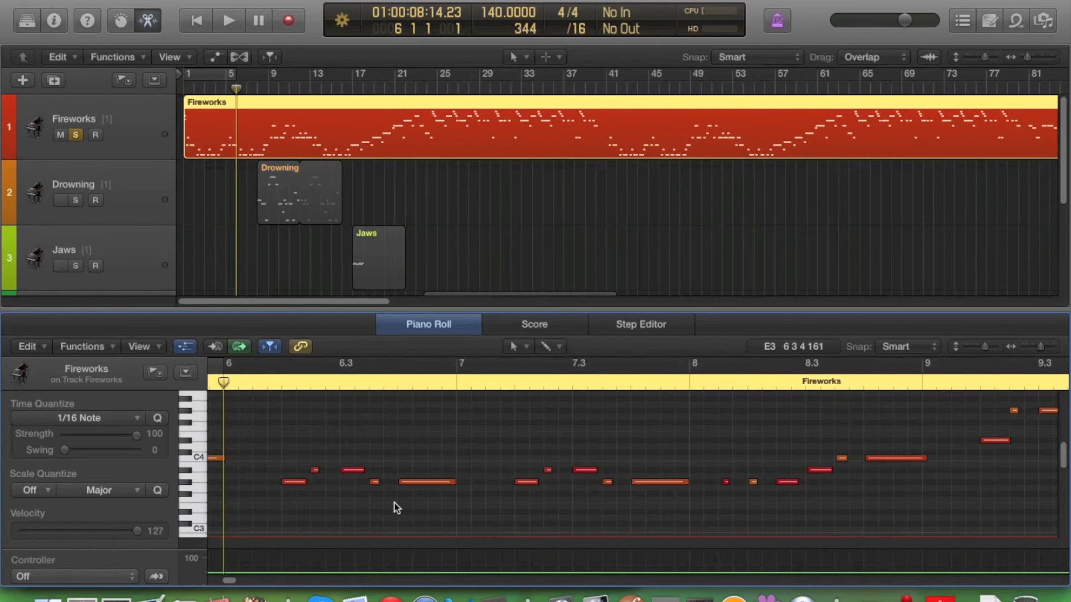
key(space)
scroll(424, 501, down, 5)
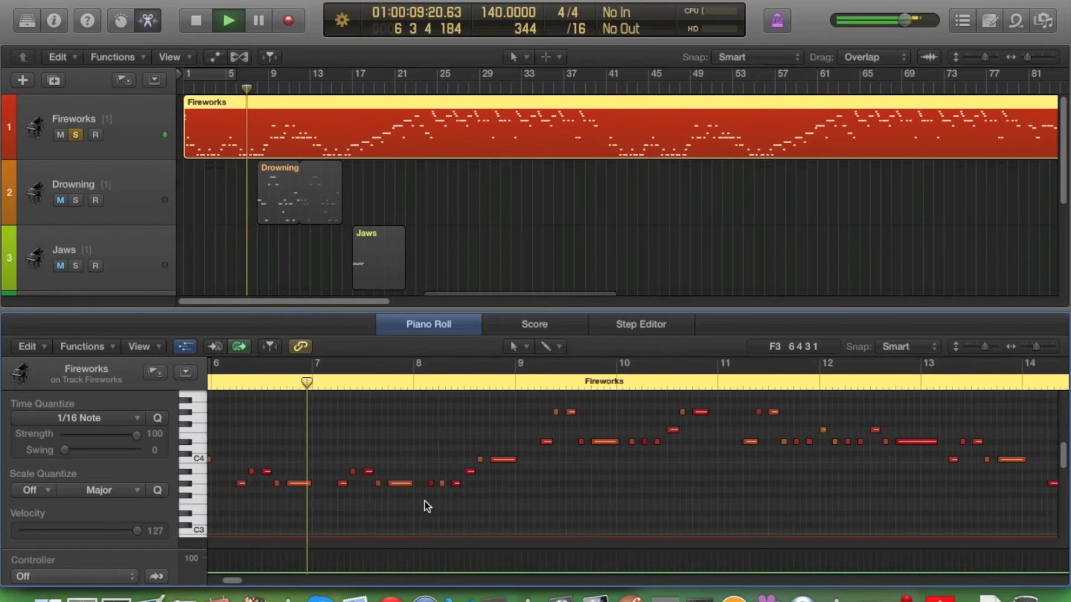
scroll(423, 500, up, 2)
key(space)
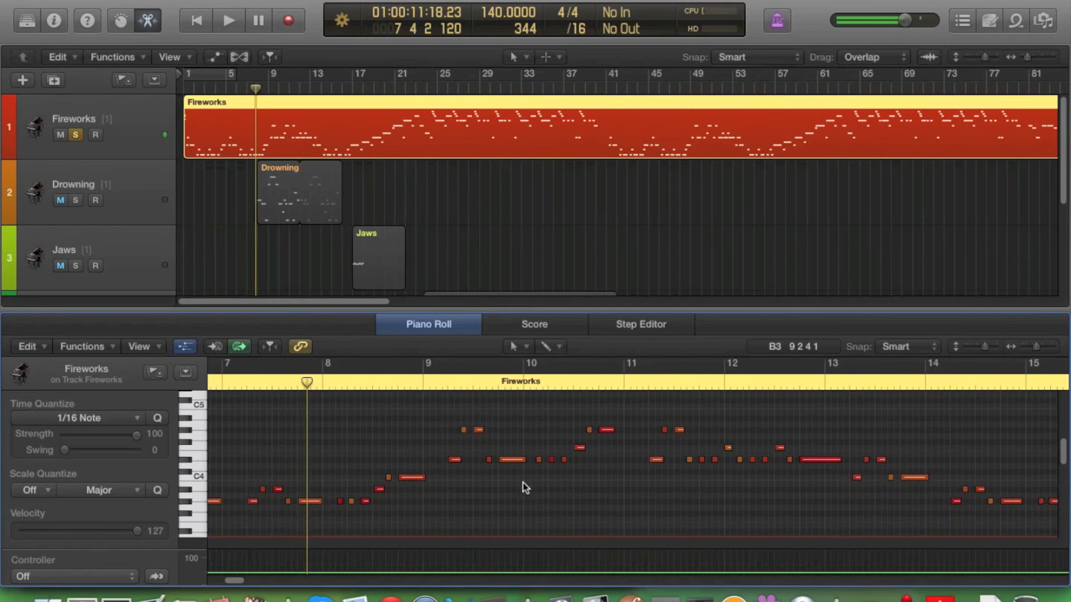
- Resume playback of the Fireworks melody and stop it in bar 12
scroll(484, 479, down, 2)
scroll(458, 475, up, 2)
key(space)
scroll(474, 435, up, 1)
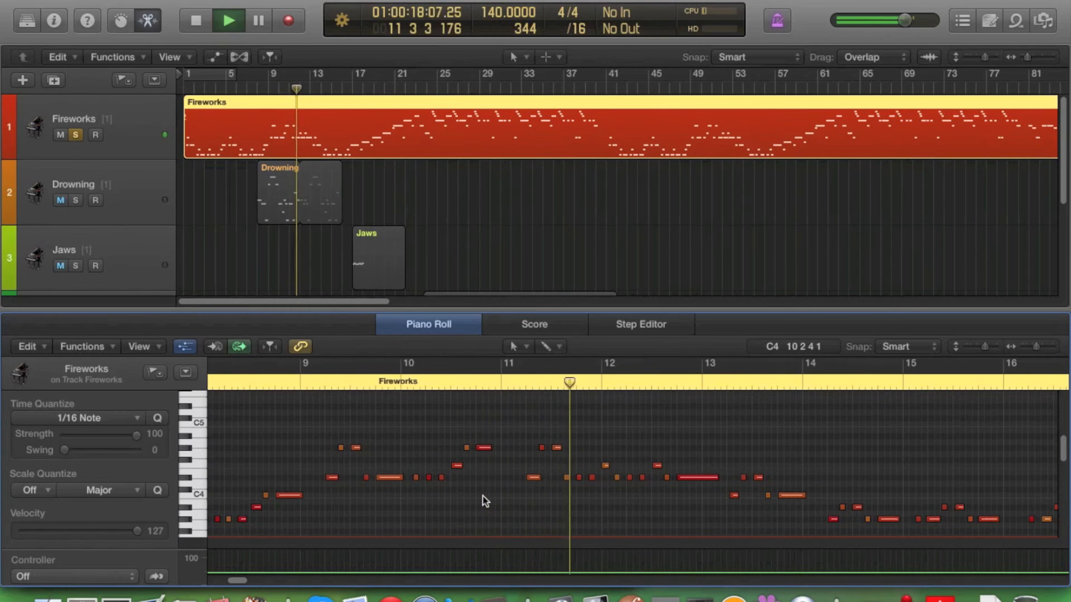
key(space)
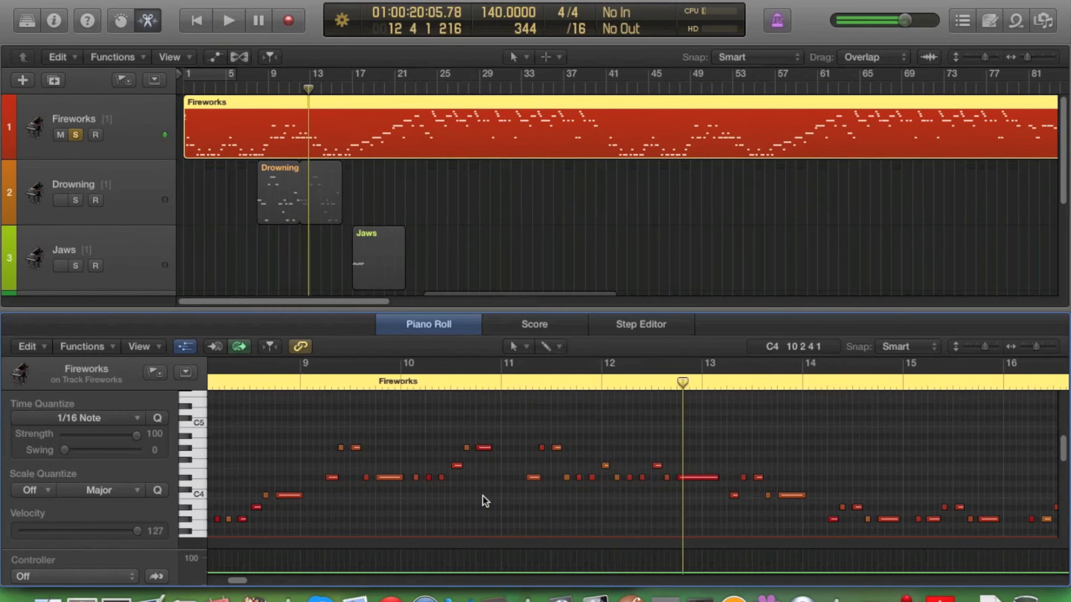
- Set the playhead to bar 9 and audition the first note that follows it
drag(383, 384, 324, 383)
key(super+Right)
key(super+Right)
key(super+Right)
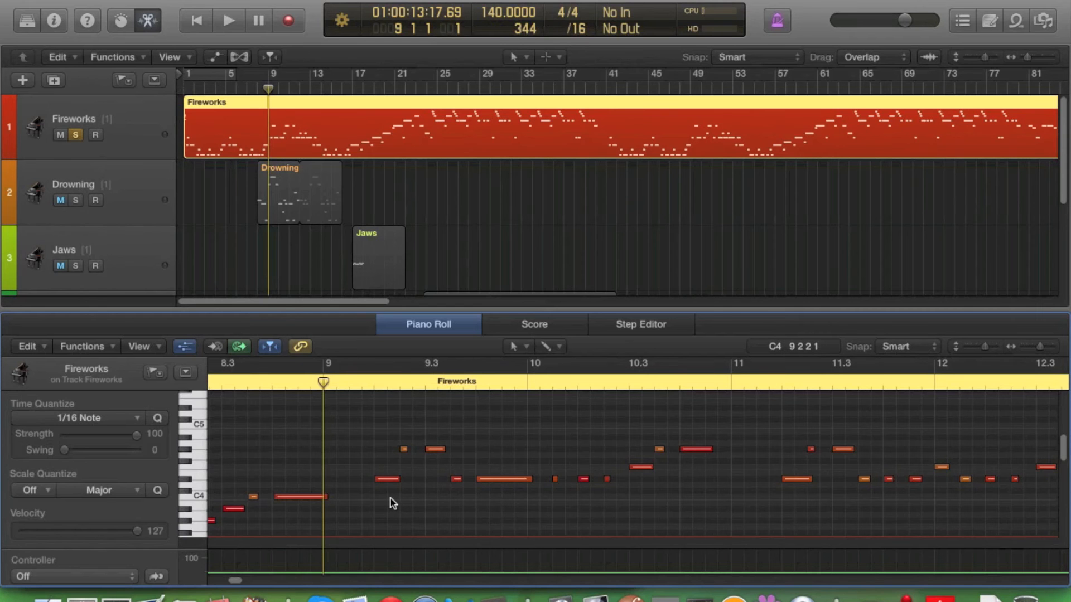
scroll(390, 498, right, 2)
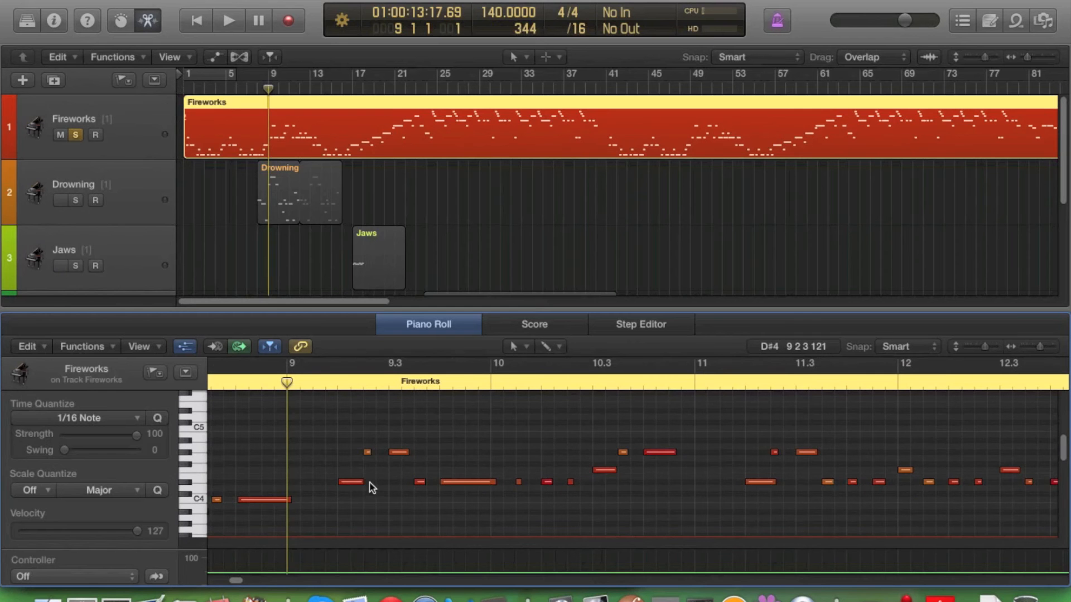
scroll(369, 485, left, 12)
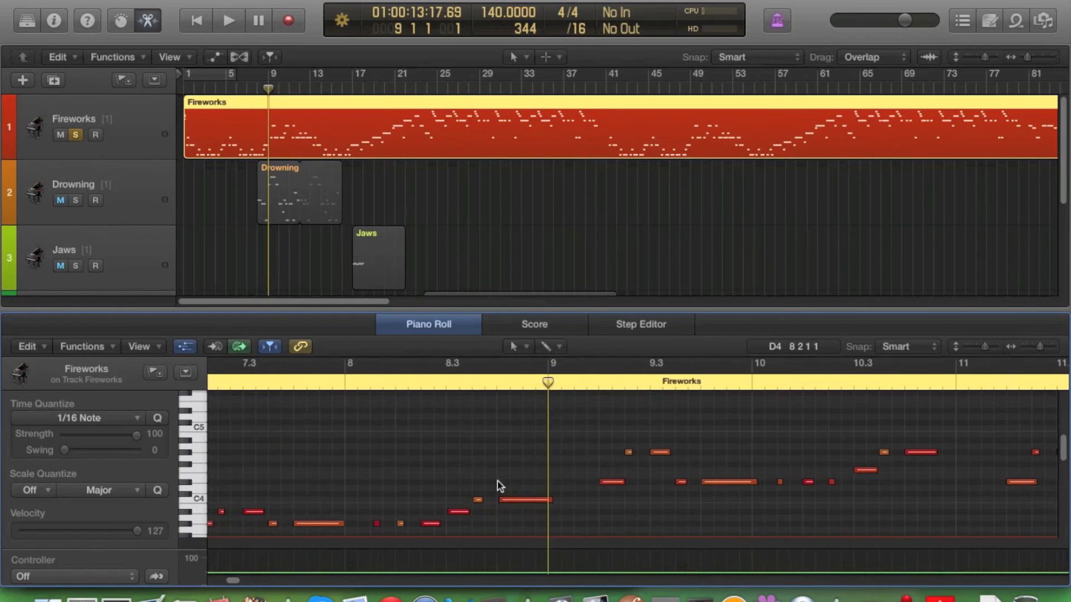
scroll(498, 481, right, 2)
click(578, 484)
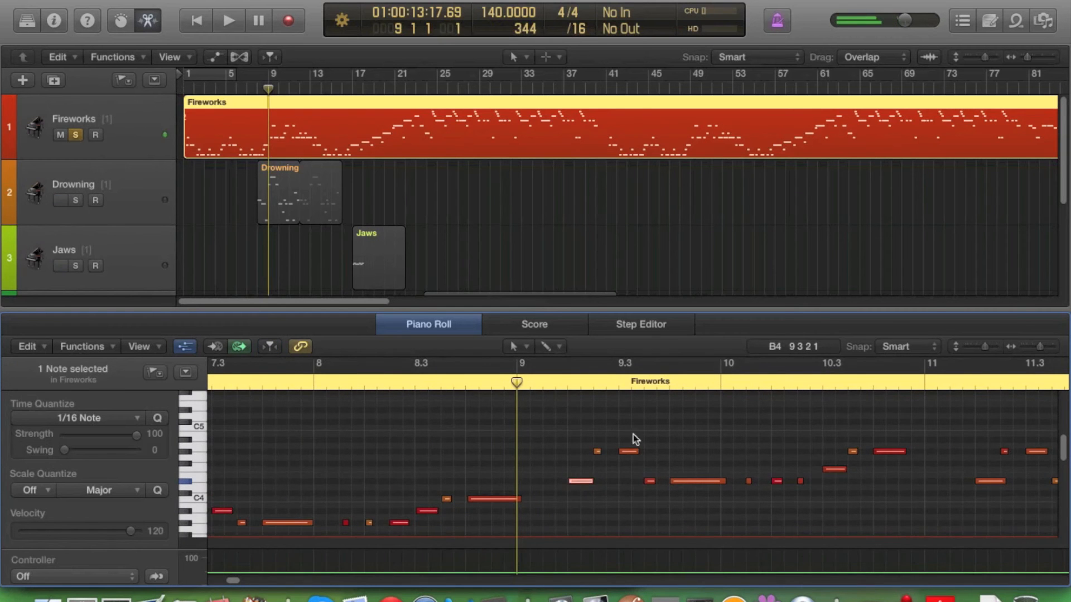
- Set the playhead to bar 11 and examine the Fireworks notes from there through bar 16
scroll(641, 472, right, 6)
scroll(461, 502, right, 8)
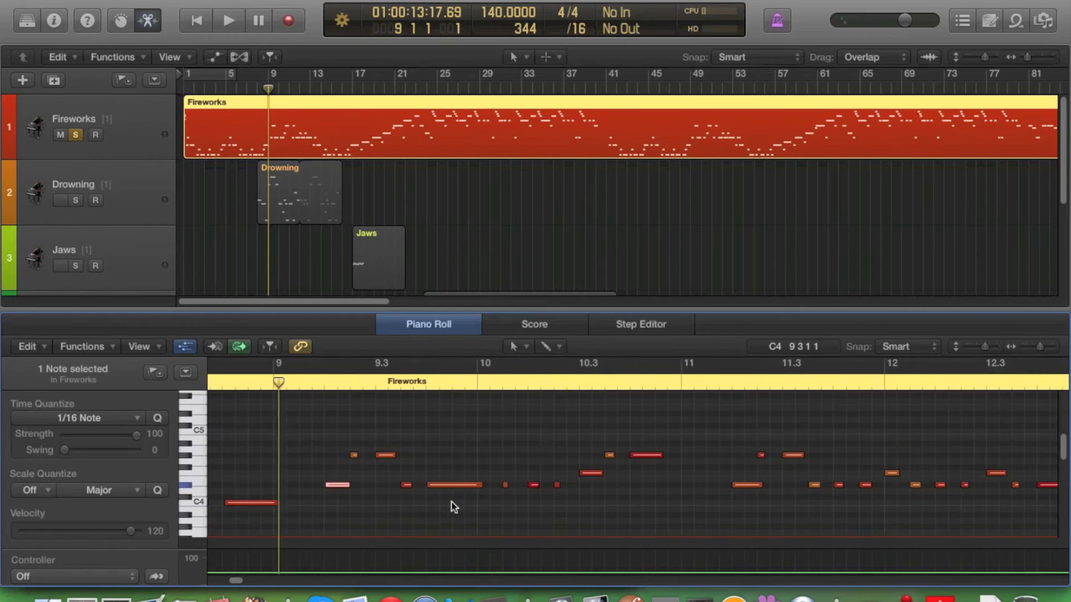
scroll(607, 496, right, 2)
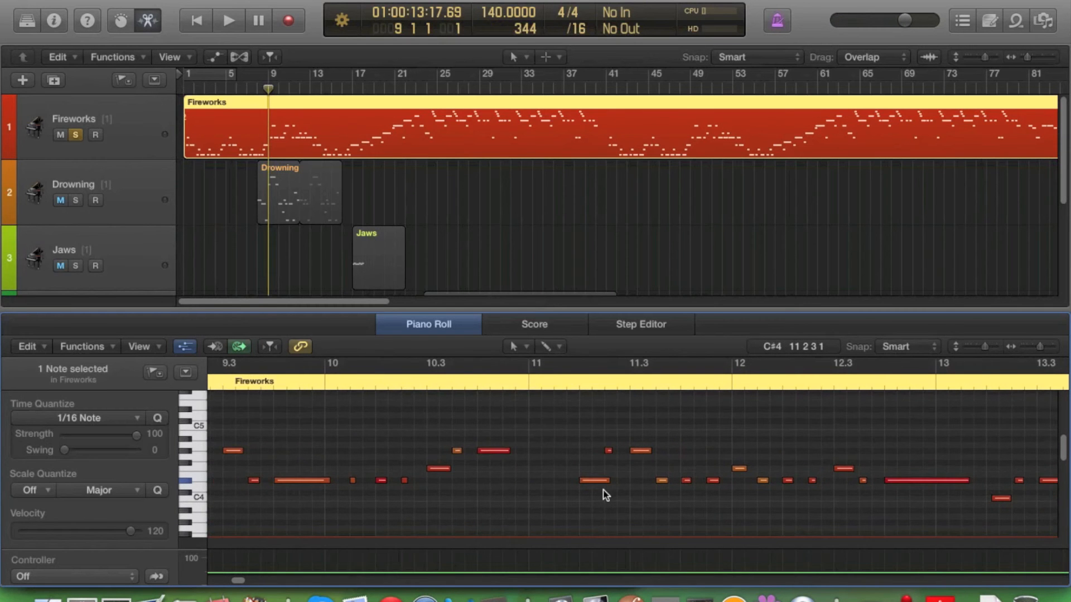
click(534, 382)
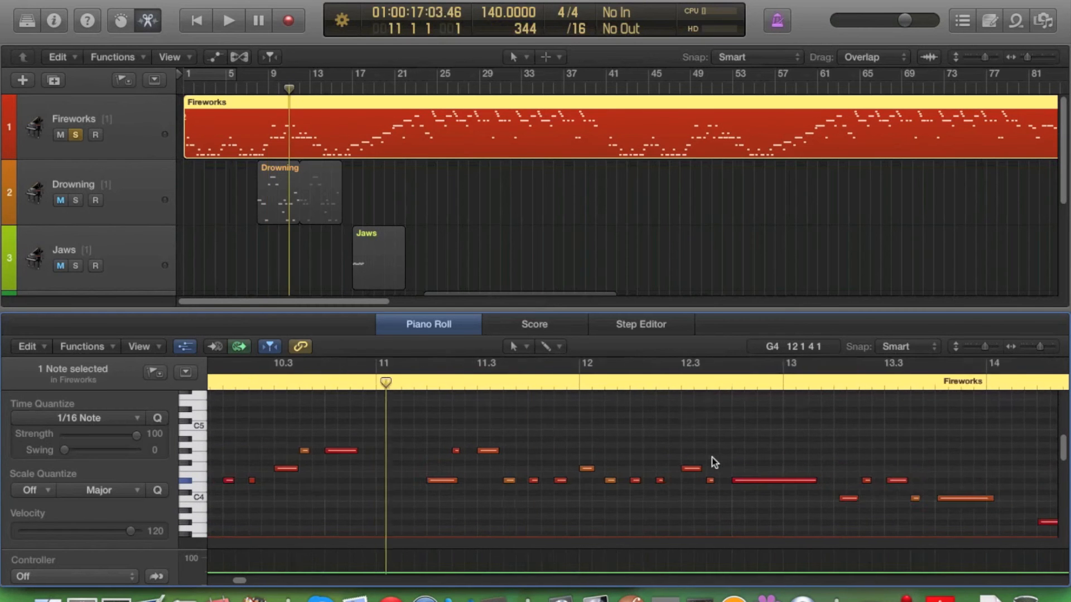
scroll(712, 457, right, 10)
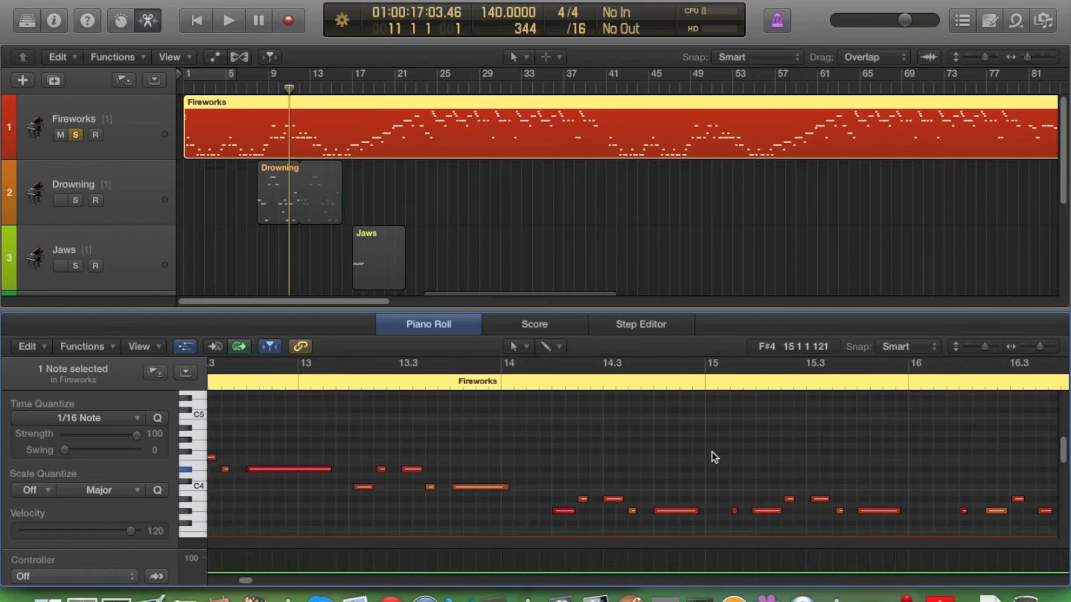
scroll(711, 454, down, 3)
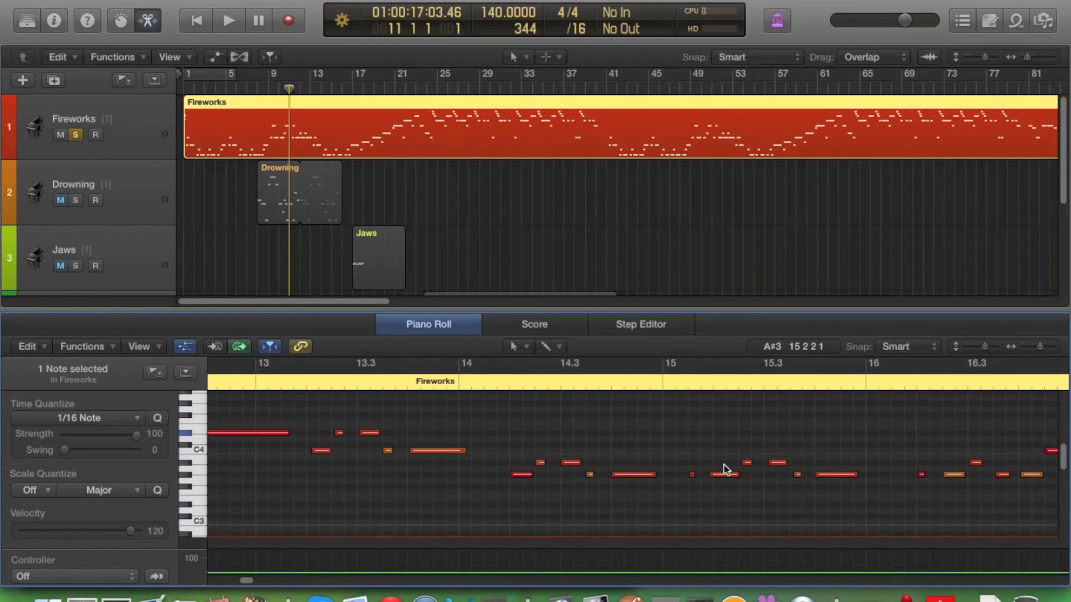
- Set the playhead to bar 15 of the Fireworks melody
scroll(725, 493, down, 5)
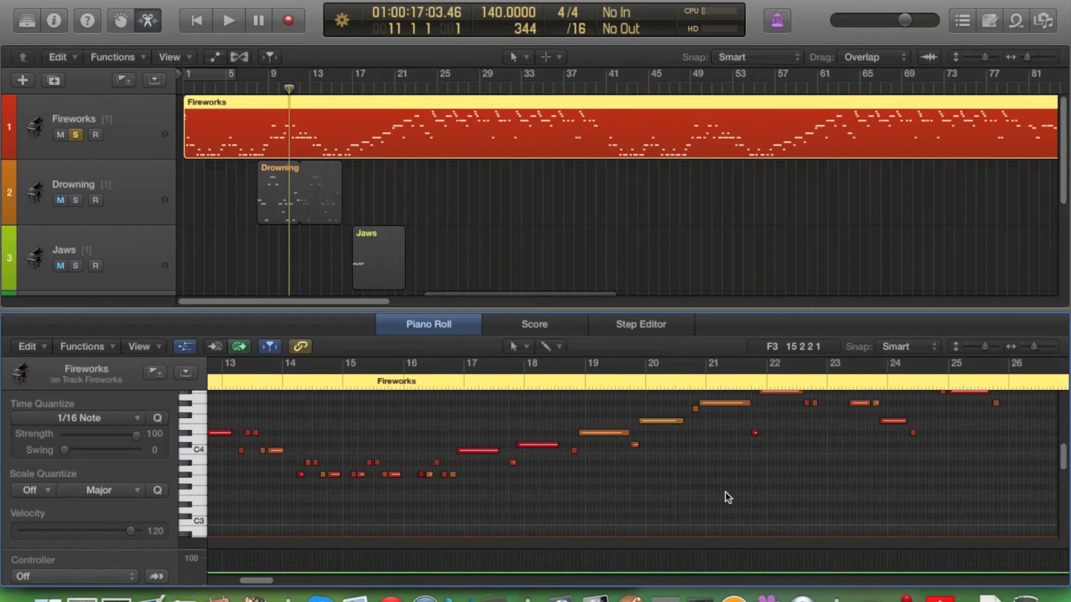
scroll(725, 493, up, 2)
scroll(725, 493, up, 1)
scroll(725, 493, up, 3)
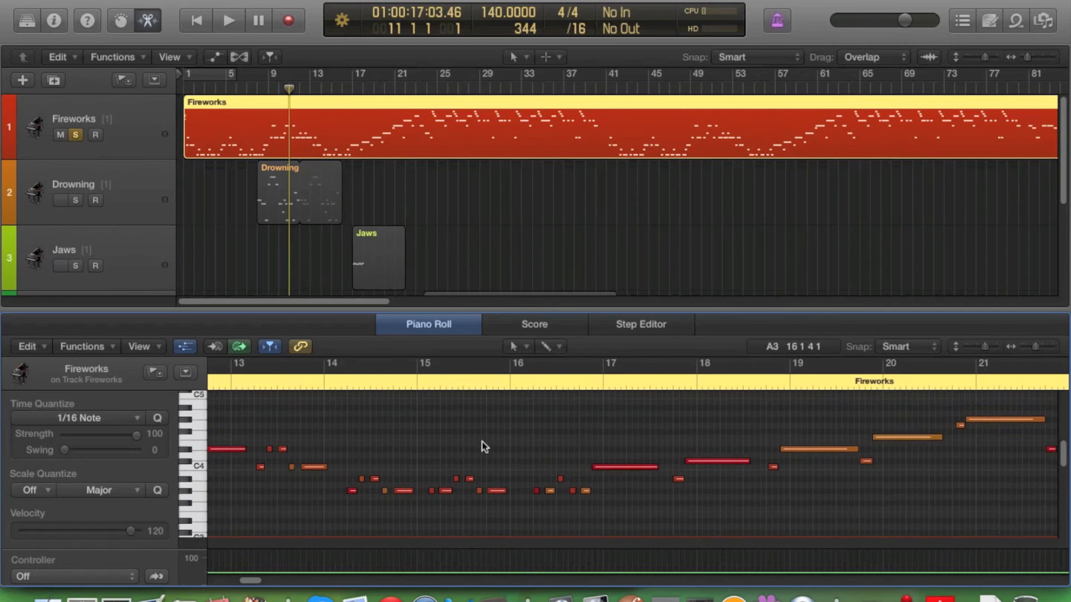
click(427, 386)
- Examine how the Fireworks notes climb from bar 17 through bar 28, compared with the lower phrases in bars 14 to 16
scroll(558, 471, right, 10)
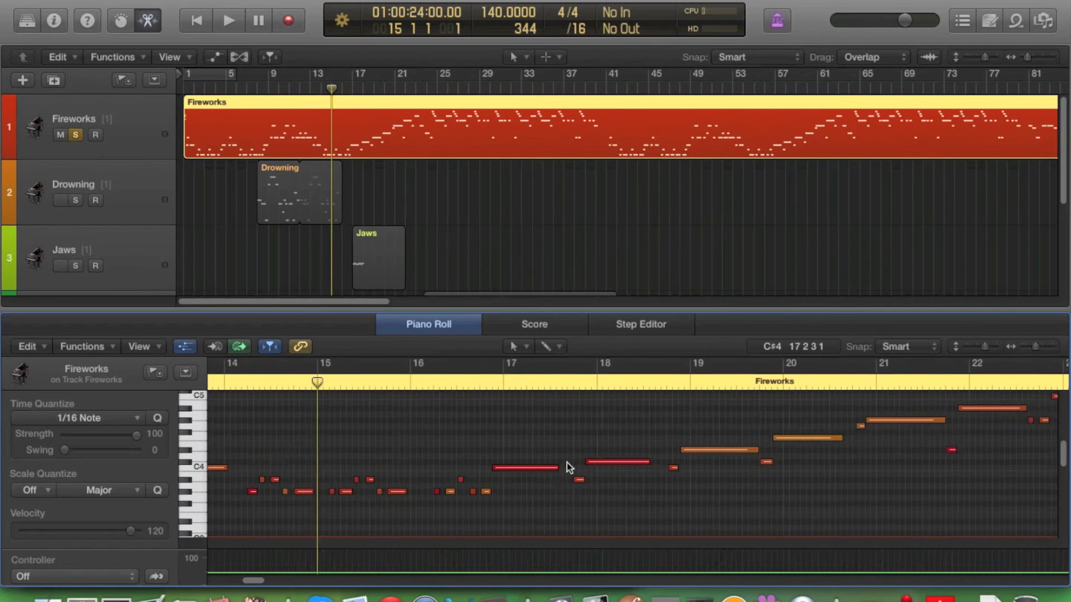
scroll(568, 466, up, 3)
scroll(567, 466, right, 4)
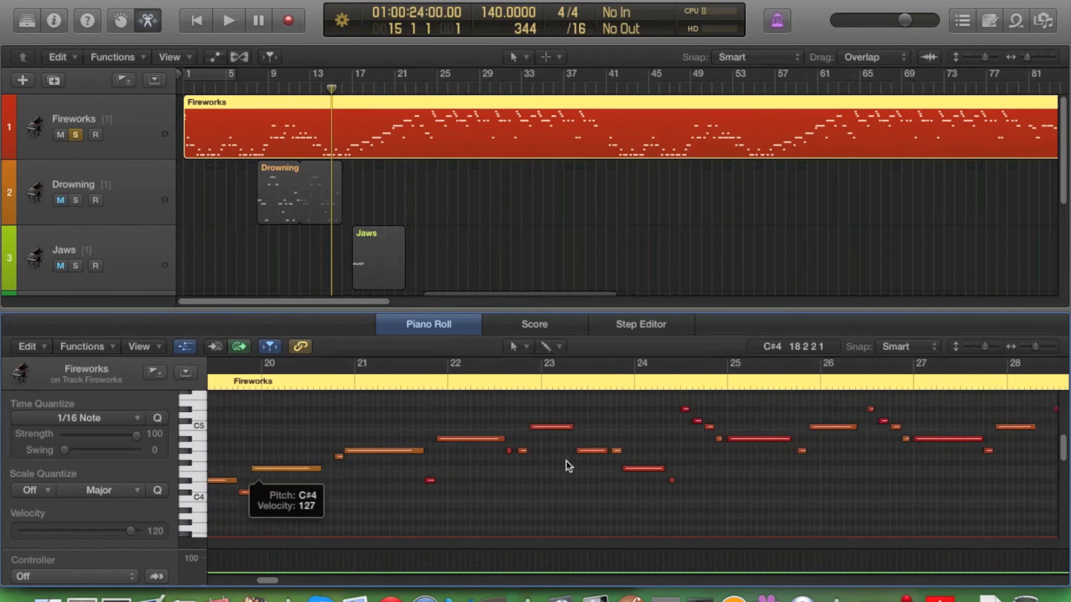
scroll(567, 466, up, 1)
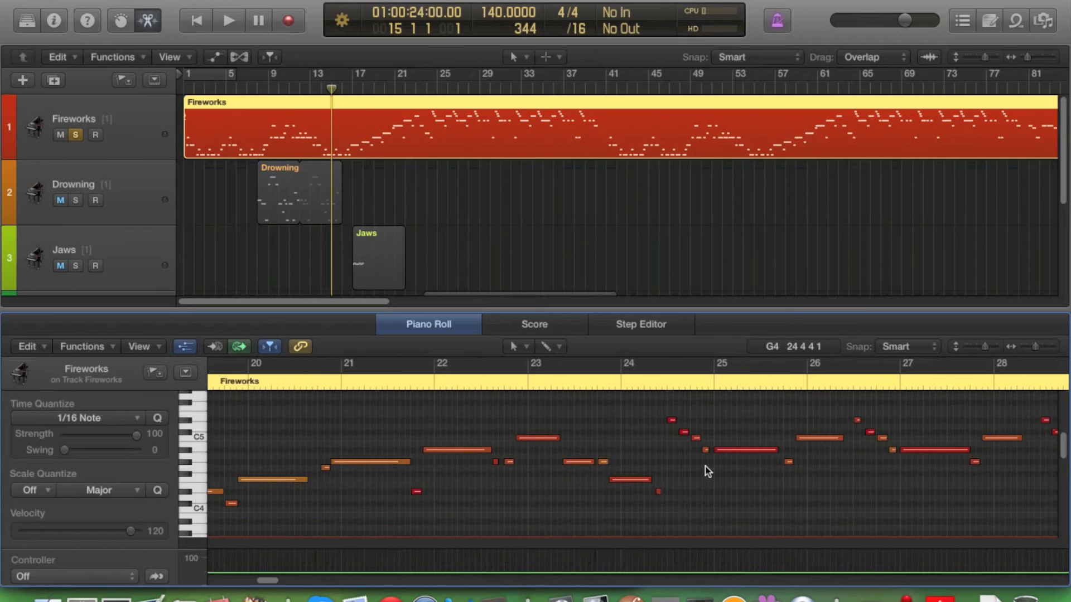
key(super+Left)
scroll(705, 466, right, 2)
scroll(705, 466, left, 16)
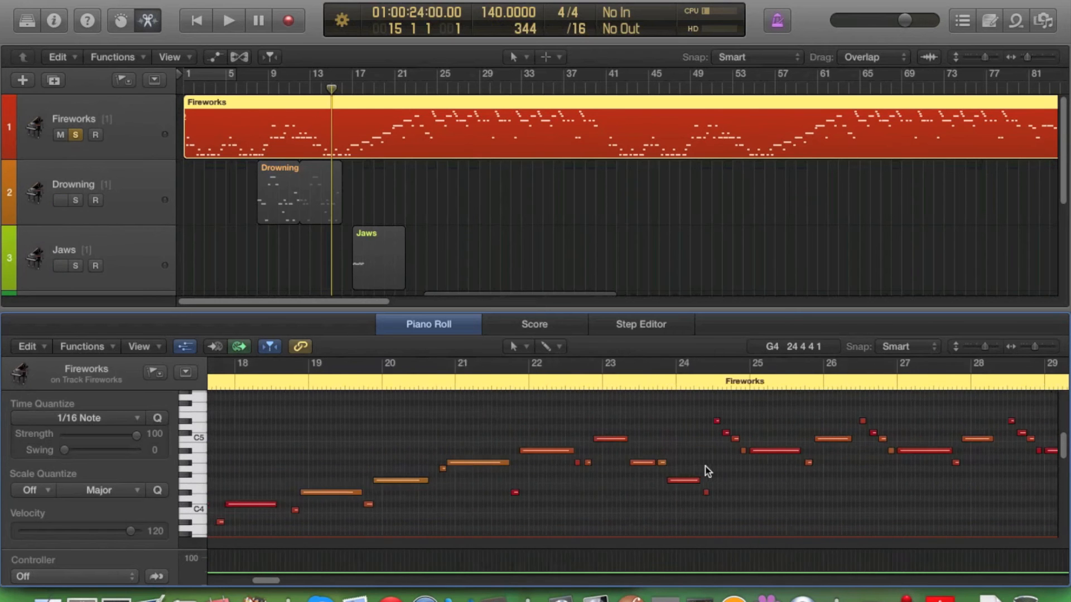
scroll(705, 466, down, 5)
scroll(704, 464, left, 6)
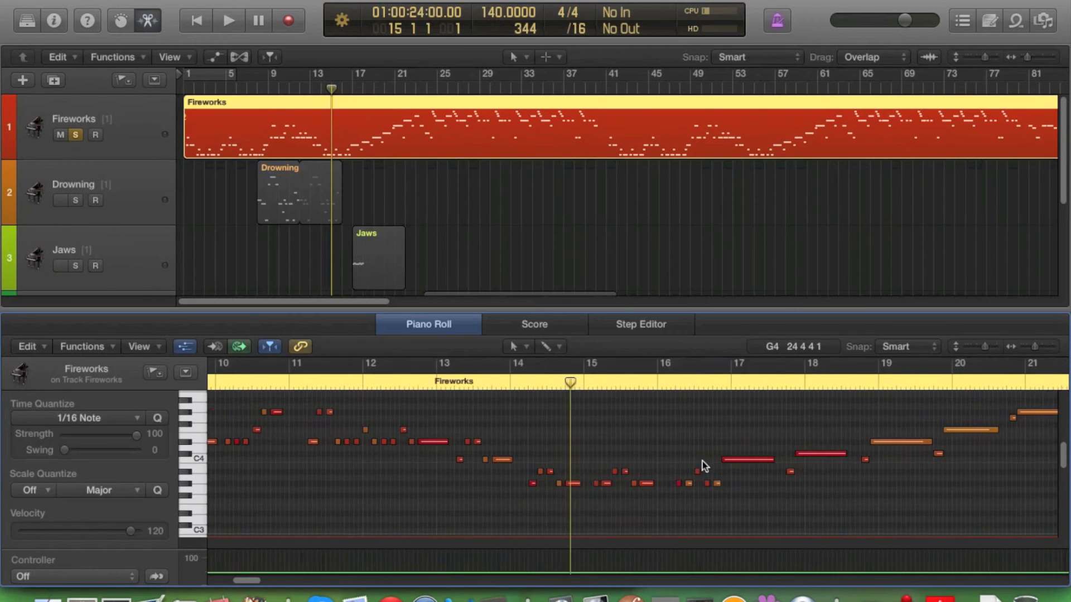
- Solo the Drowning track instead of Fireworks, select it and set the playhead to bar 8
drag(625, 332, 626, 491)
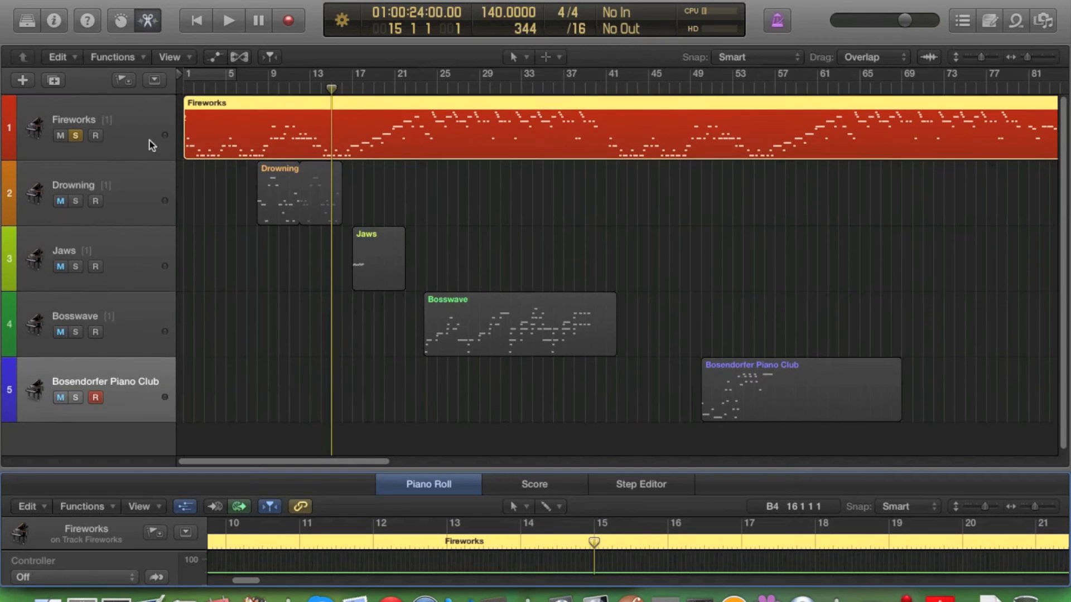
click(75, 136)
click(77, 199)
click(134, 189)
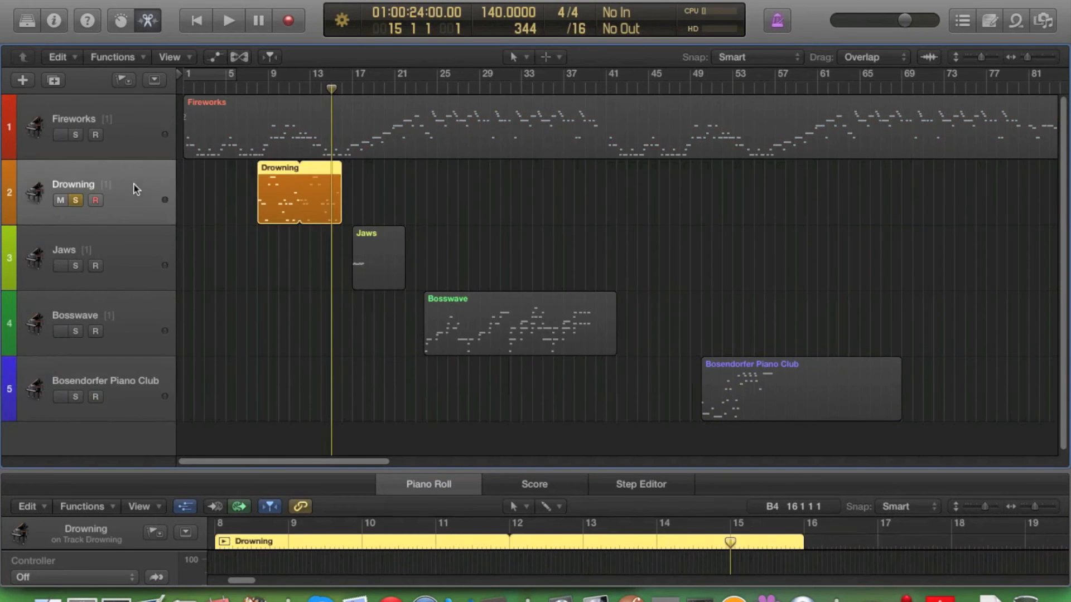
drag(295, 89, 258, 85)
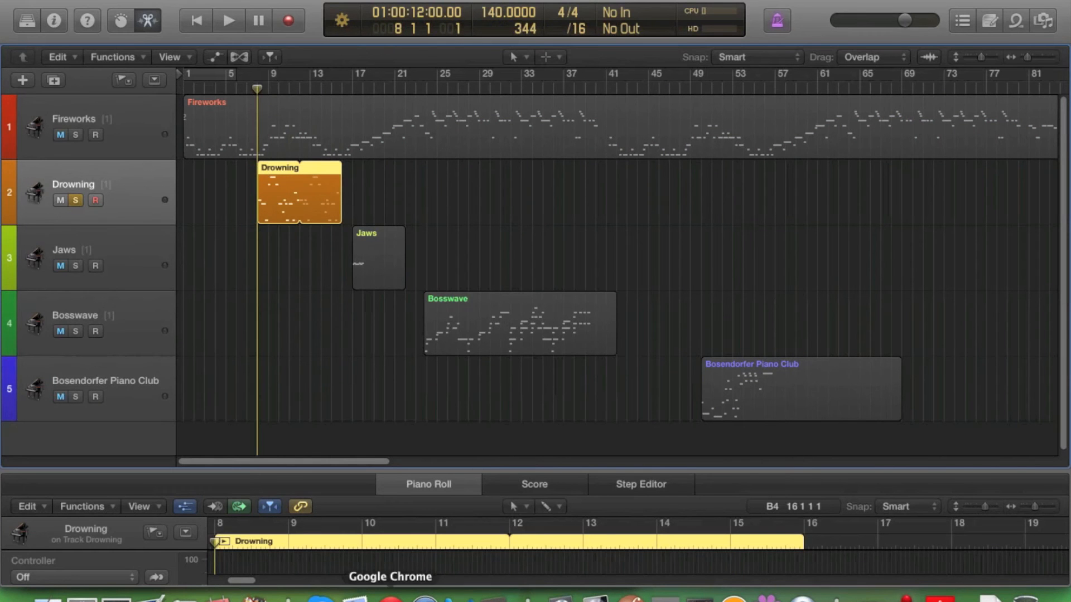
- Switch to Google Chrome, play the Omnivore - Drowning video and pause it at 1:08
click(390, 598)
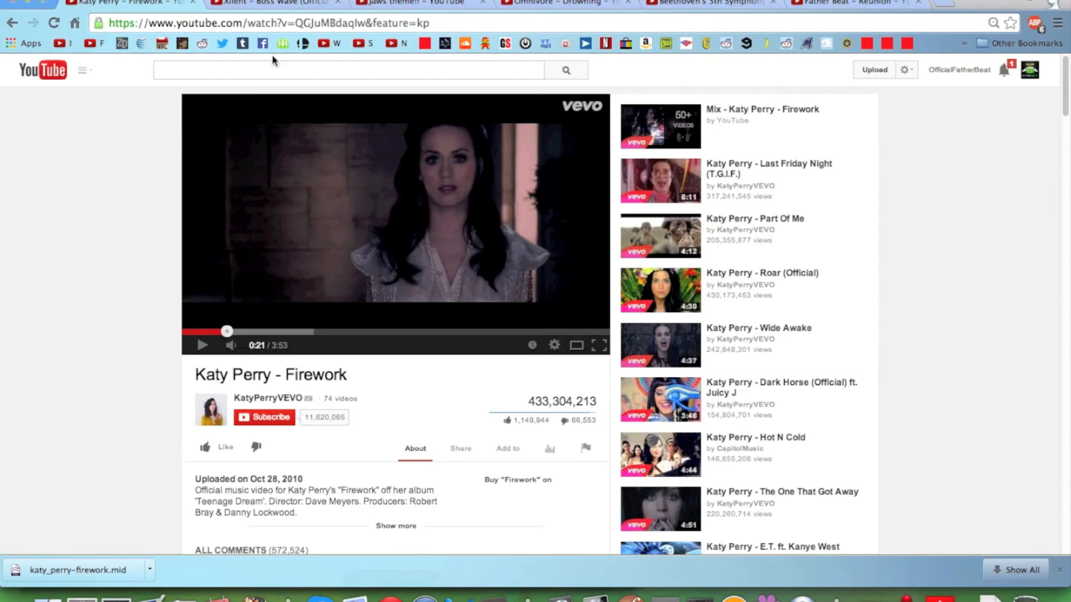
click(562, 3)
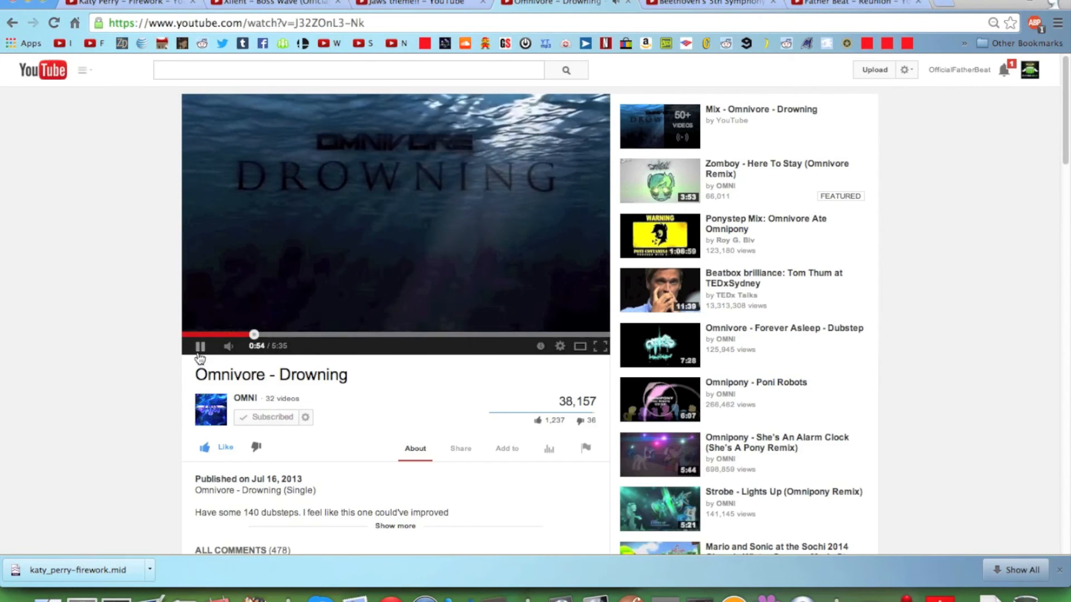
click(802, 598)
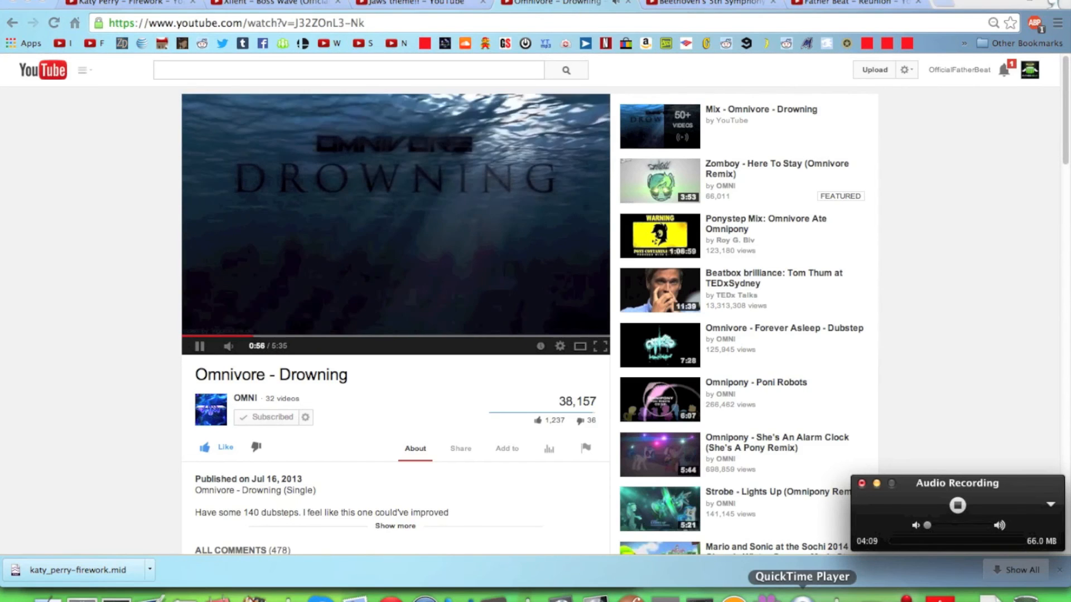
click(173, 343)
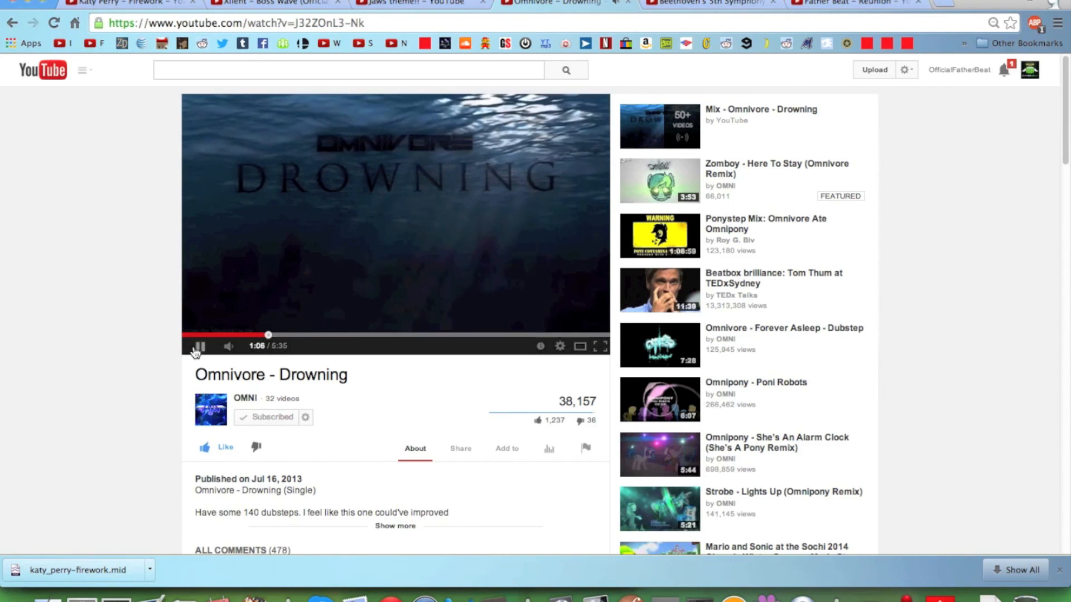
click(202, 350)
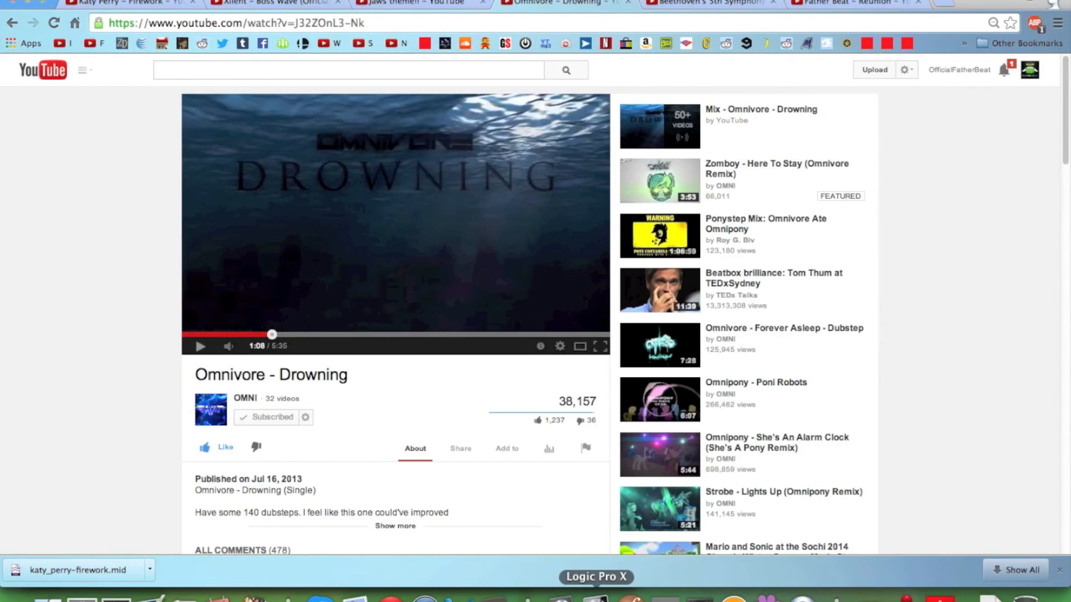
- Switch back to Logic Pro X and show the Drowning region's notes in an enlarged Piano Roll
click(596, 597)
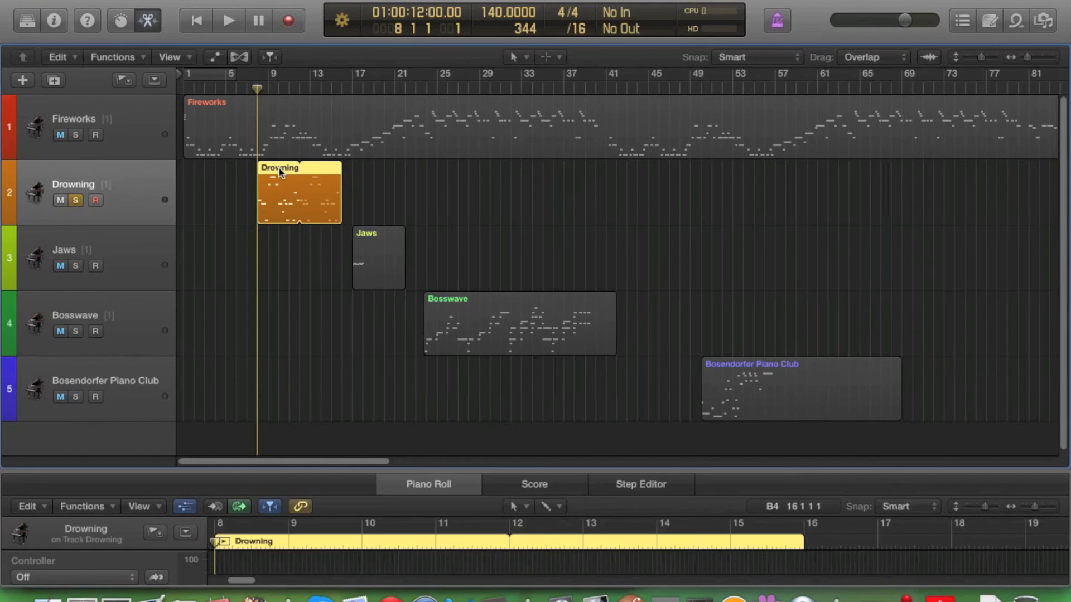
key(e)
double_click(323, 201)
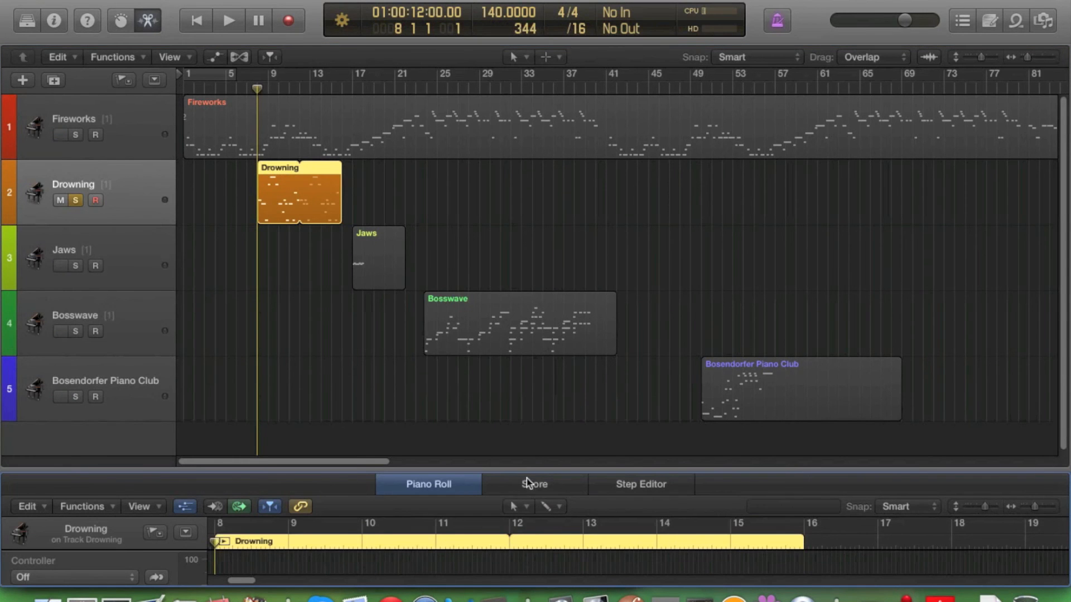
drag(524, 472, 526, 314)
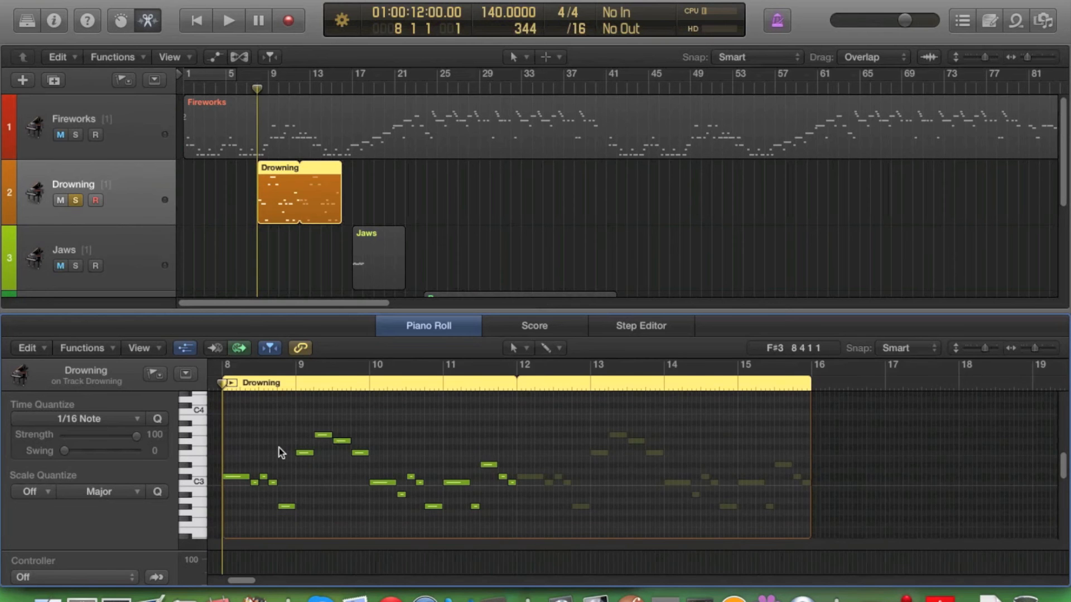
- Play the Drowning melody from bar 8 and stop it near the end of bar 11
key(super+Right)
scroll(277, 446, left, 1)
key(space)
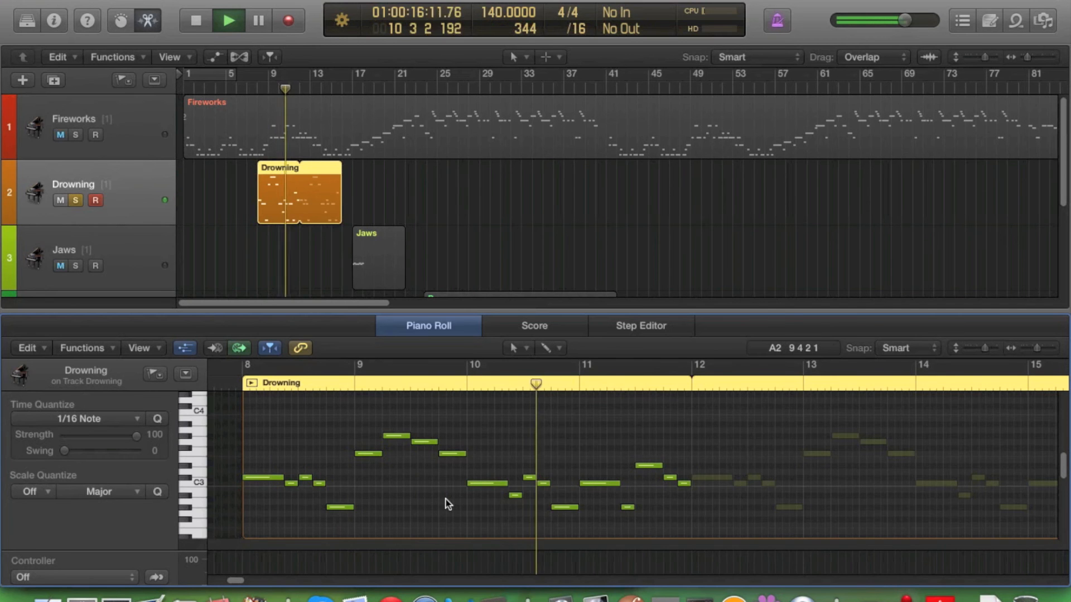
scroll(445, 499, right, 1)
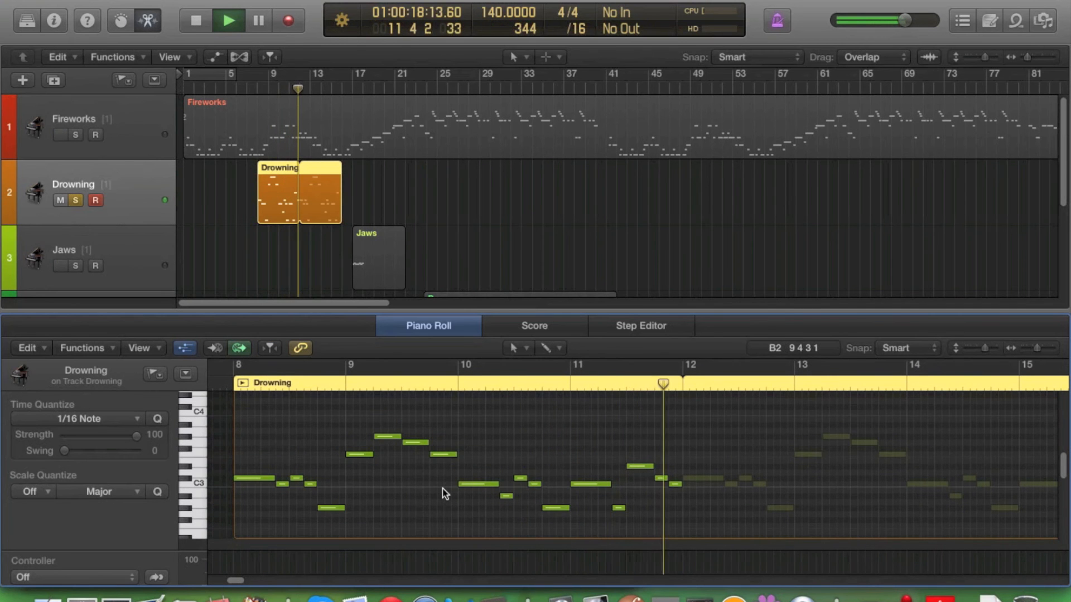
key(space)
- Set the playhead to bar 8 beat 3, audition a note there and select the low F♯2 note ending bar 8
scroll(439, 487, left, 4)
scroll(381, 470, down, 1)
click(328, 383)
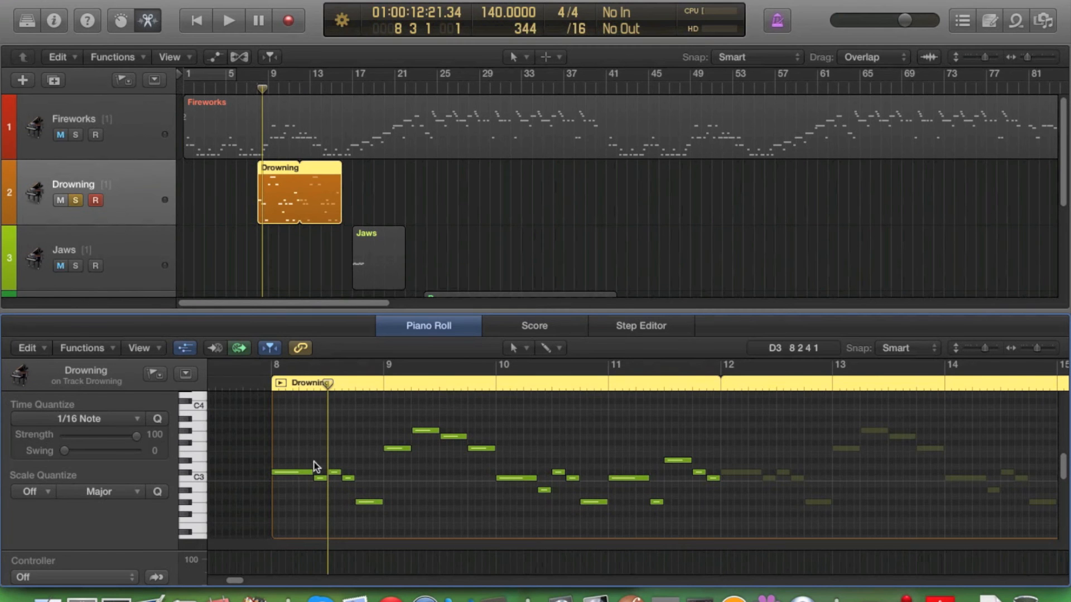
scroll(326, 417, up, 5)
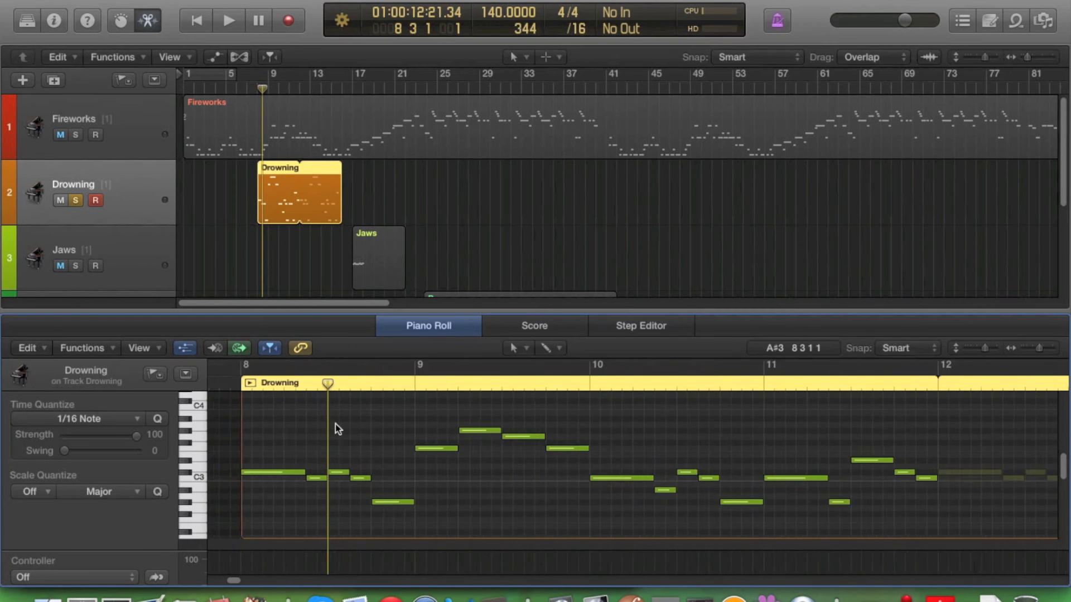
scroll(334, 494, up, 1)
scroll(335, 495, left, 2)
click(350, 473)
drag(392, 497, 459, 437)
drag(473, 458, 474, 513)
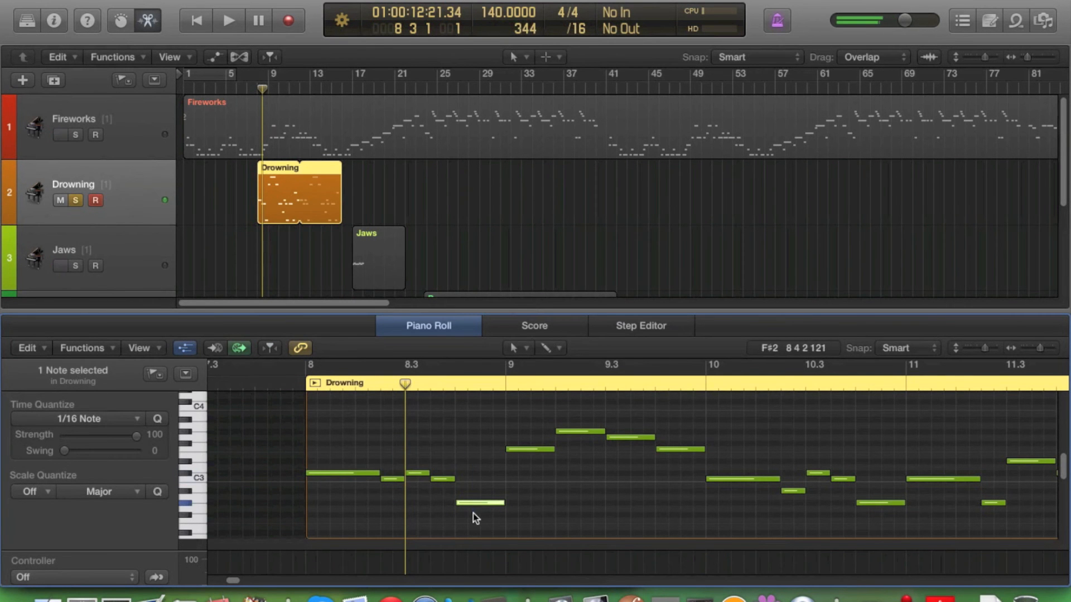
- Play the Drowning melody from just before bar 8 and stop it at bar 10
click(296, 386)
key(space)
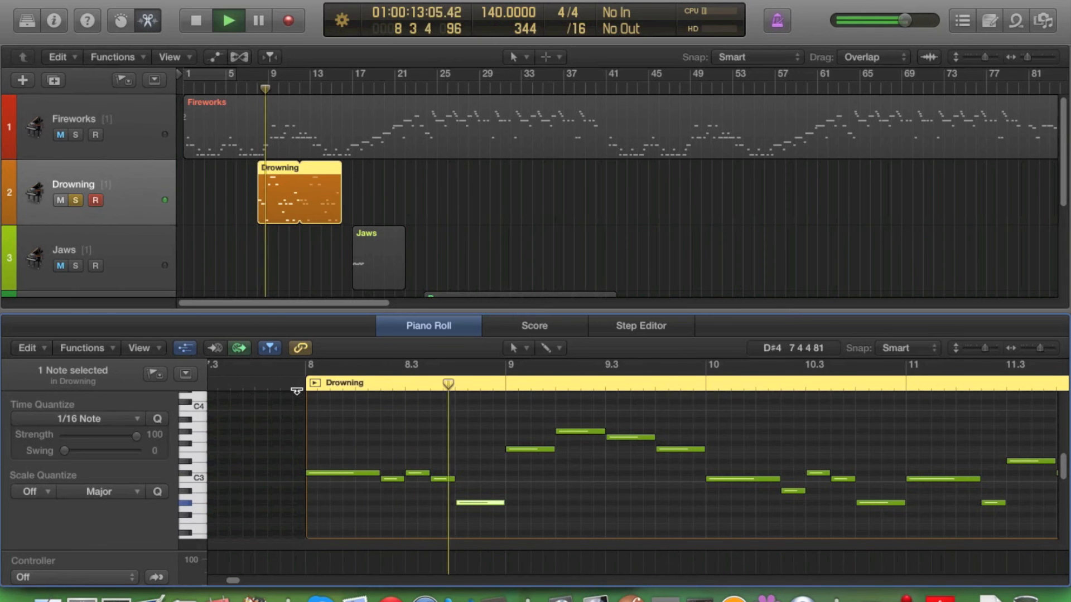
key(space)
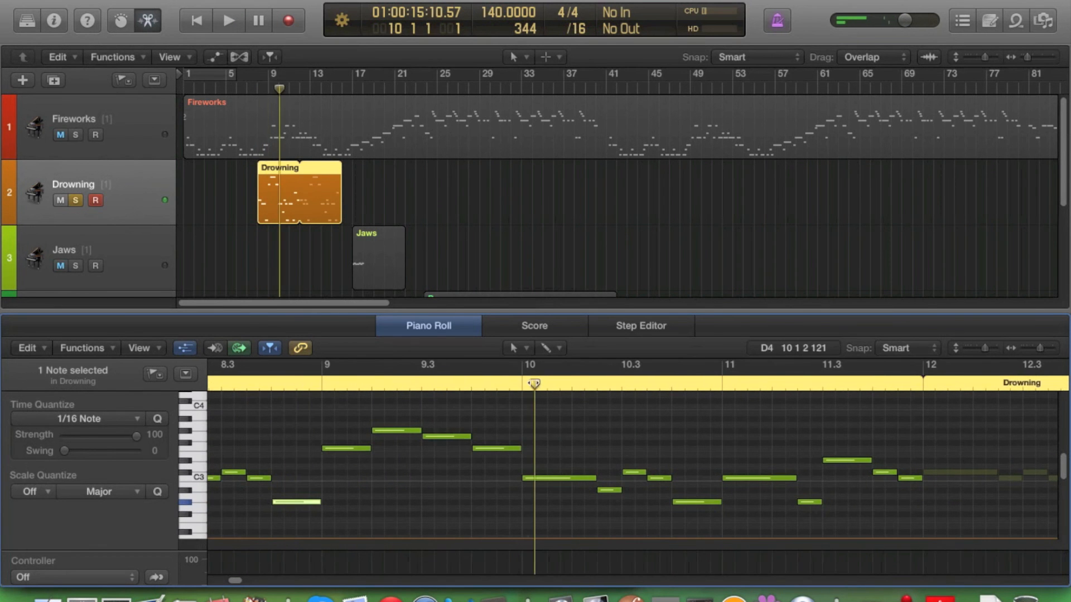
- Play the Drowning phrase from the start of bar 10 and stop it in beat 4 of that bar
click(520, 385)
key(space)
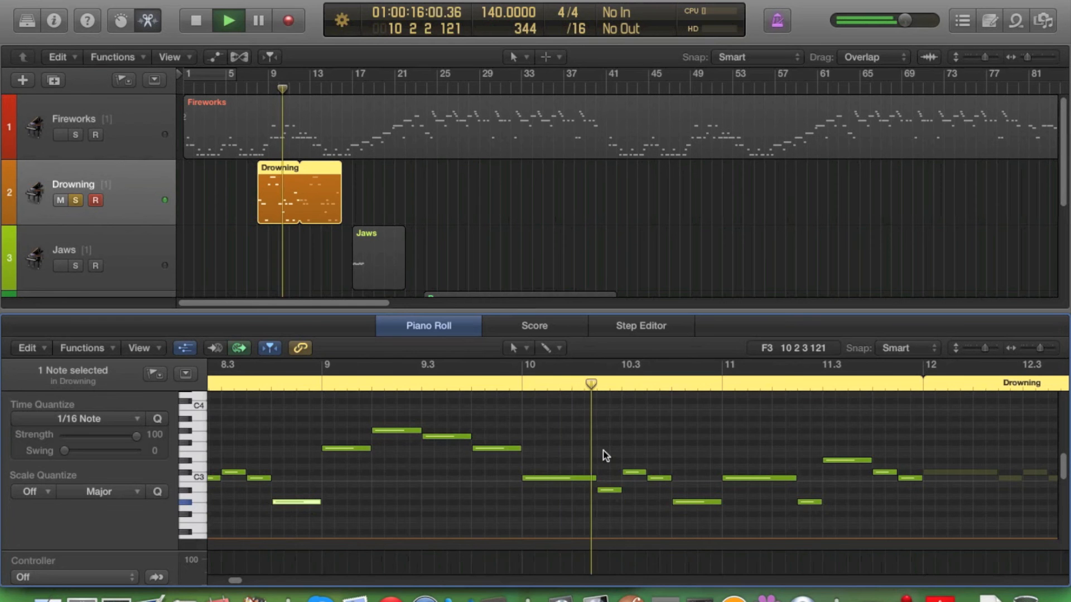
key(space)
- Resume playback of the Drowning melody and stop it at the end of bar 11
scroll(669, 441, right, 4)
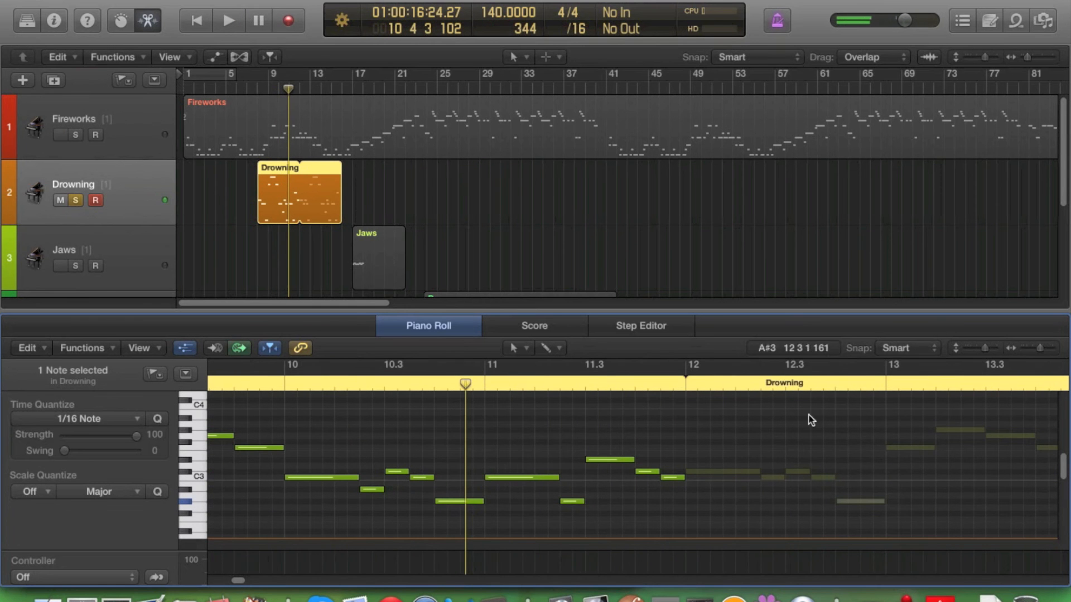
scroll(648, 404, left, 4)
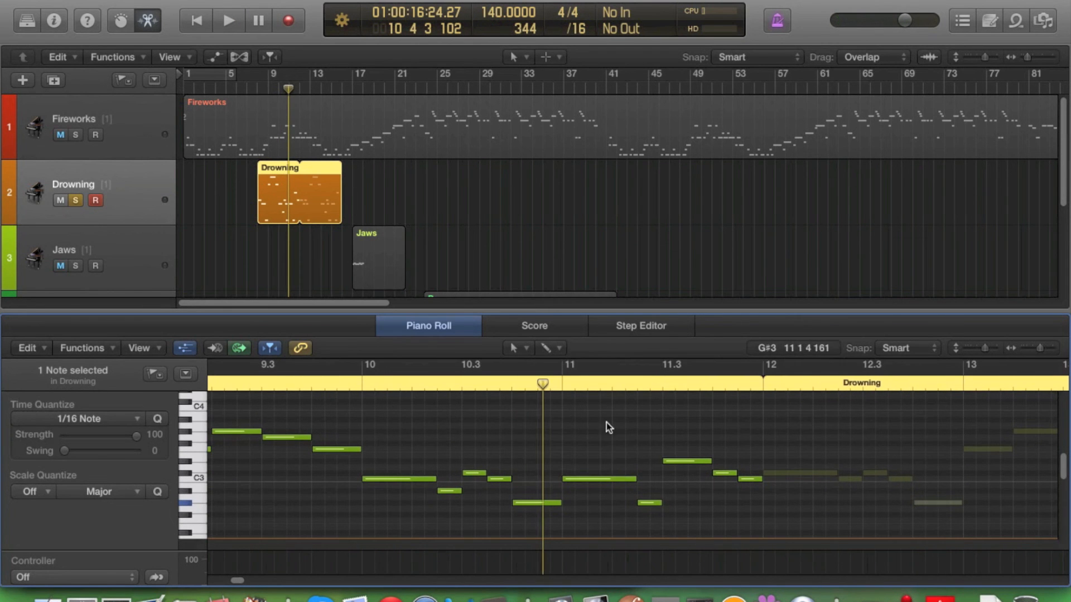
key(space)
key(space)
- Review the Drowning notes from bar 8, replay the melody from there and stop it in bar 12
scroll(725, 446, left, 6)
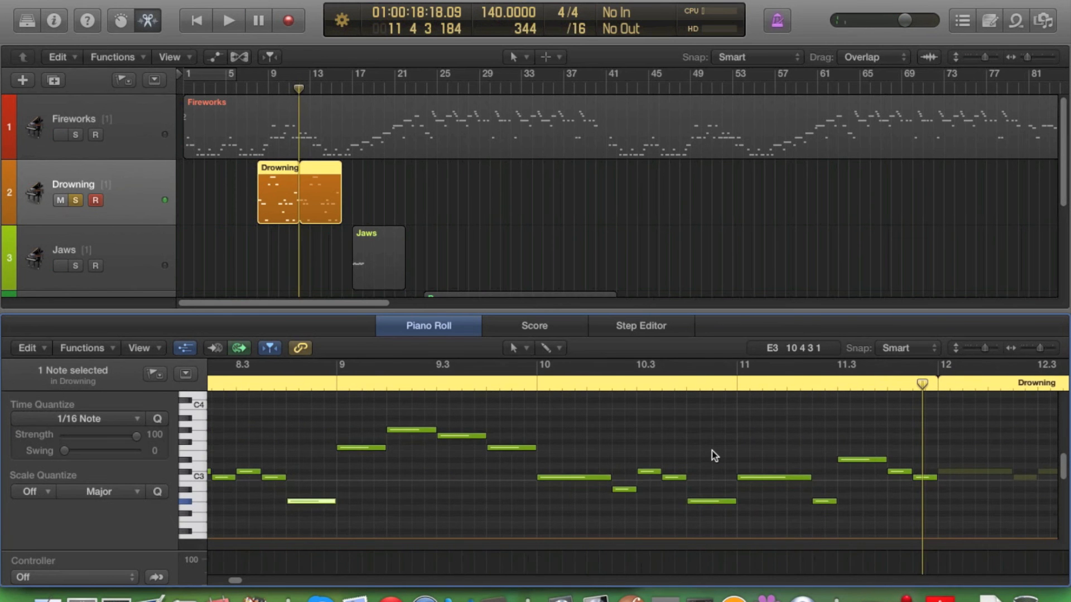
scroll(714, 456, down, 5)
scroll(714, 455, up, 3)
scroll(712, 450, right, 2)
scroll(701, 452, down, 2)
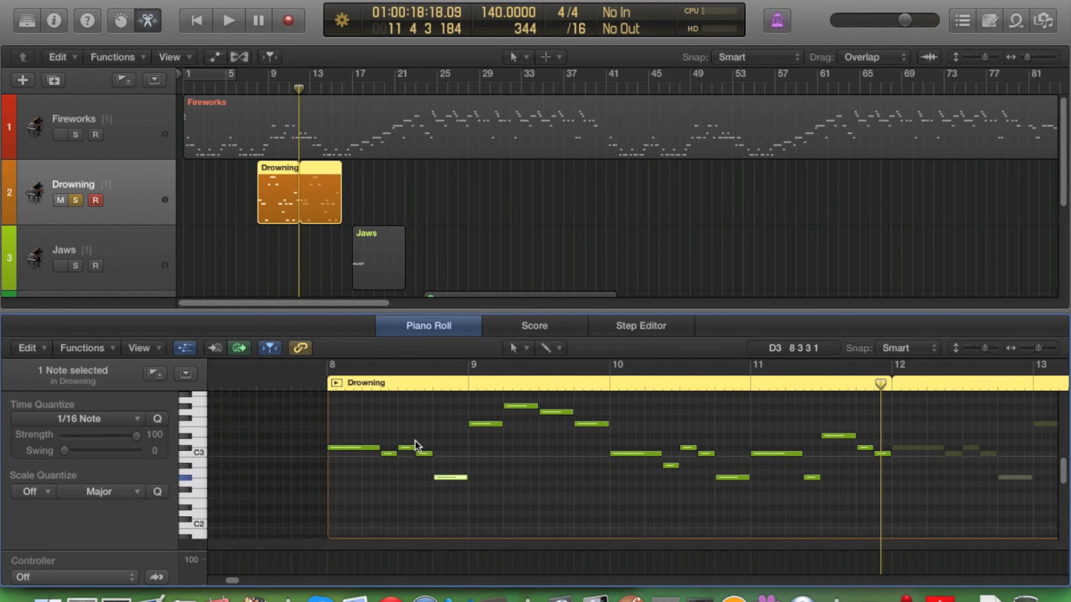
scroll(397, 449, up, 3)
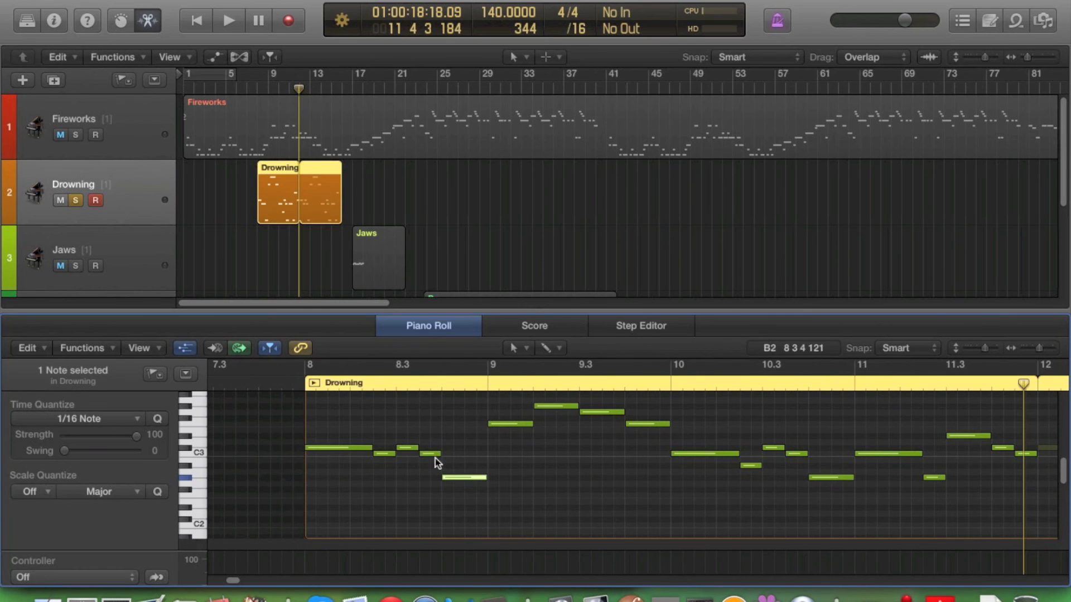
click(305, 387)
key(space)
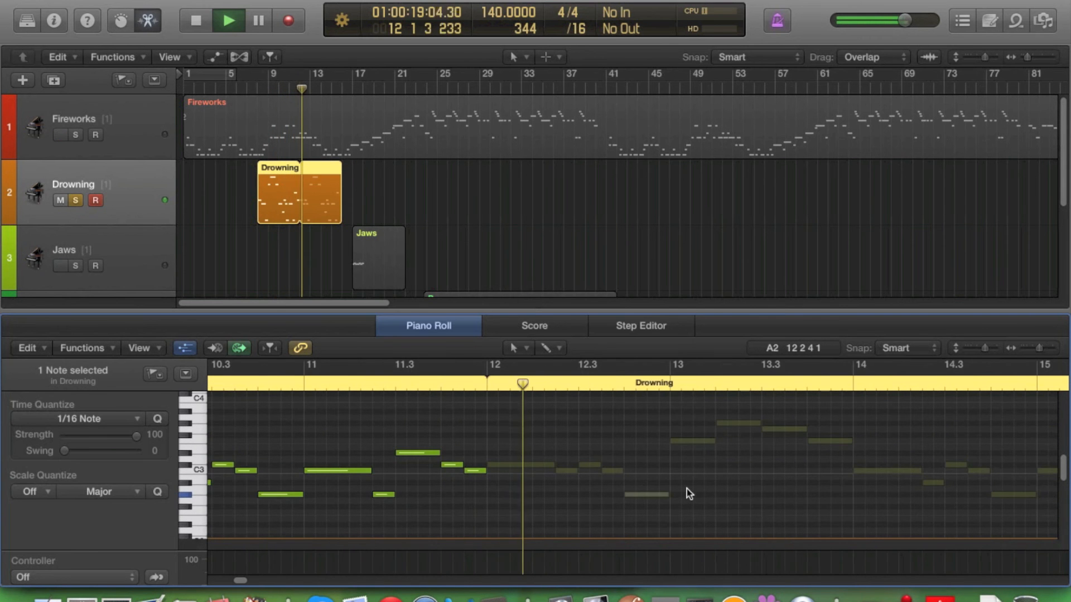
key(space)
- Turn off solo on the Drowning track and select the Jaws track to show its notes
scroll(702, 407, right, 3)
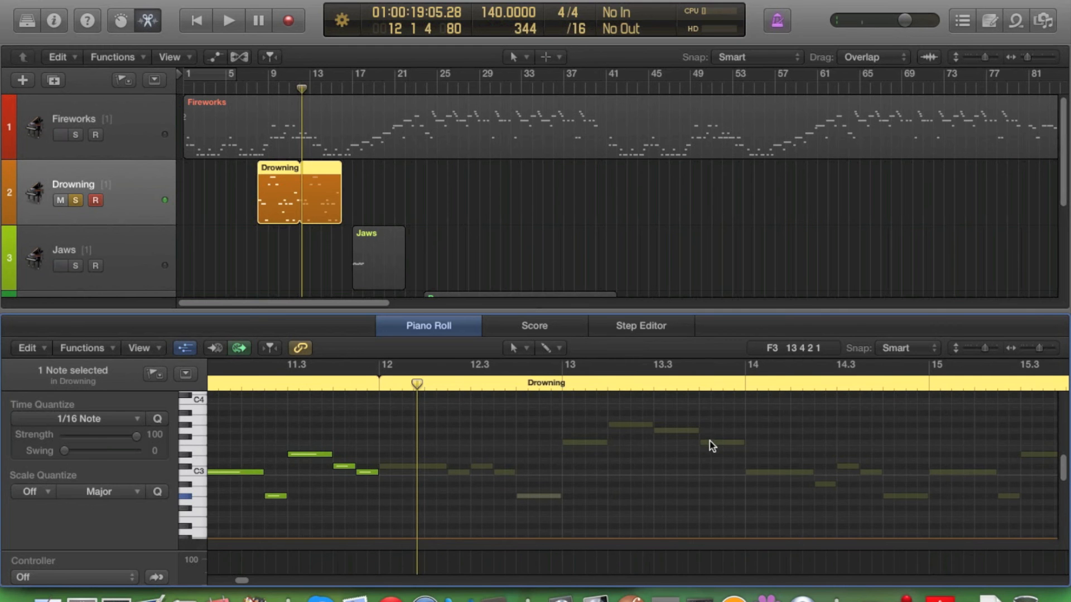
scroll(691, 459, left, 10)
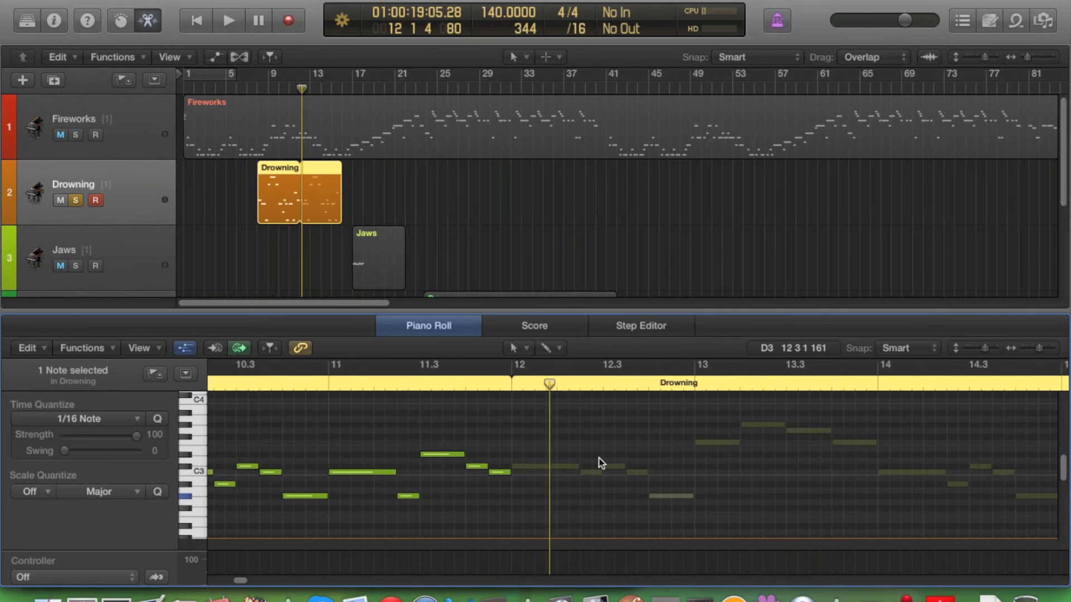
scroll(548, 429, left, 5)
click(75, 200)
click(117, 261)
scroll(253, 258, down, 4)
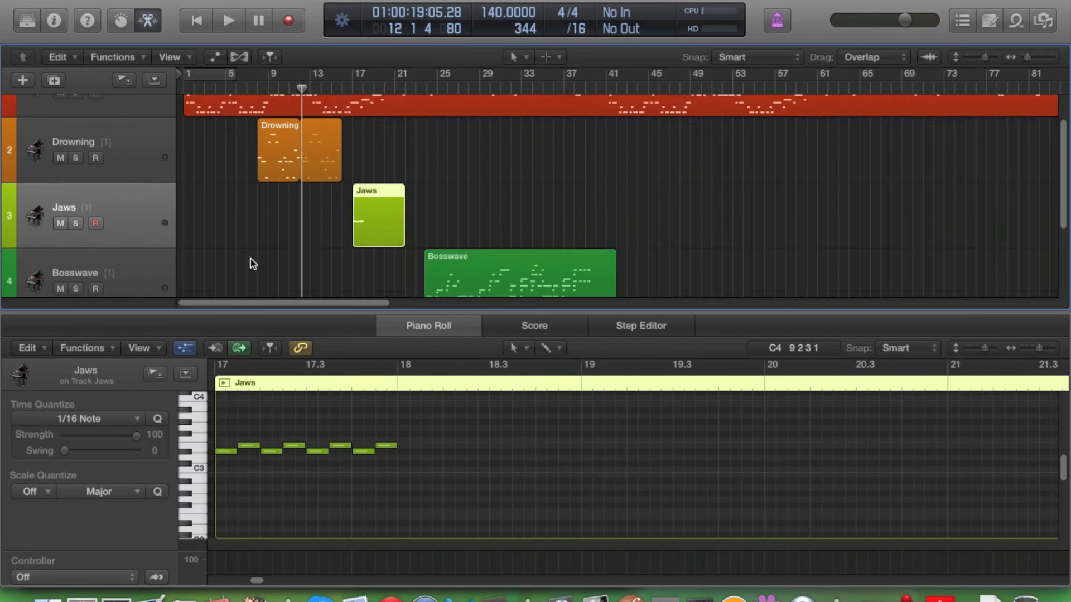
- Solo the Bosswave track, set the playhead at bar 23 beat 3, and enlarge the timeline around the Bosswave region
click(153, 246)
click(77, 203)
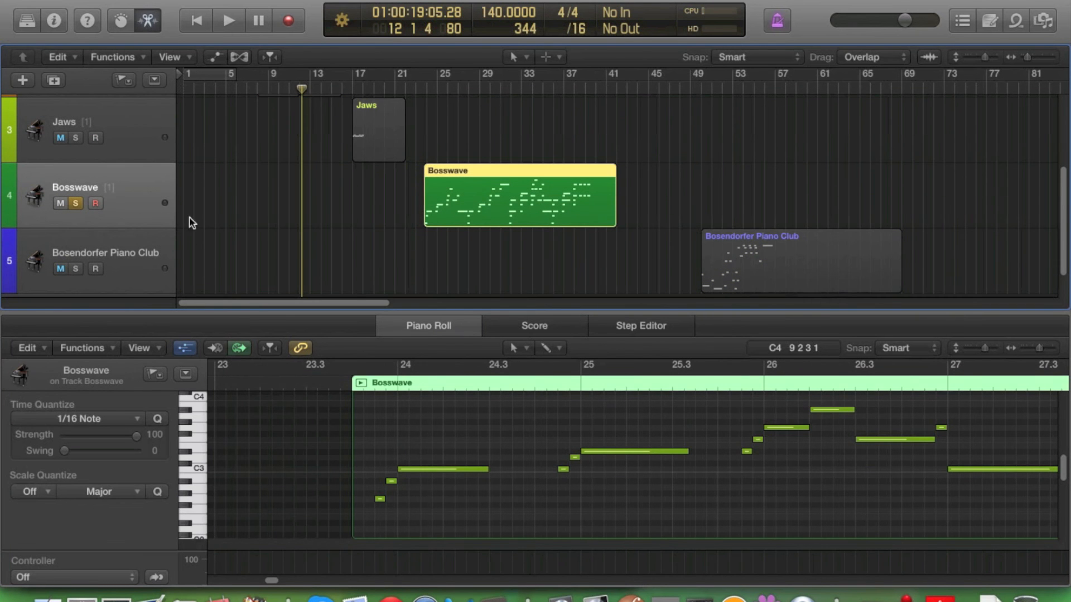
drag(435, 86, 421, 87)
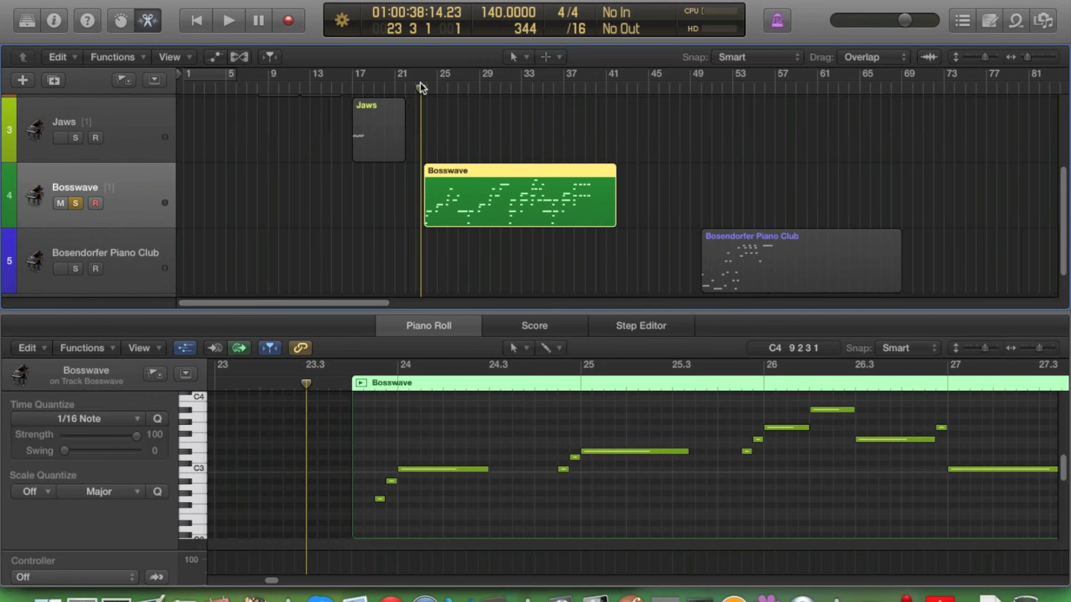
scroll(442, 134, up, 5)
click(457, 158)
click(464, 170)
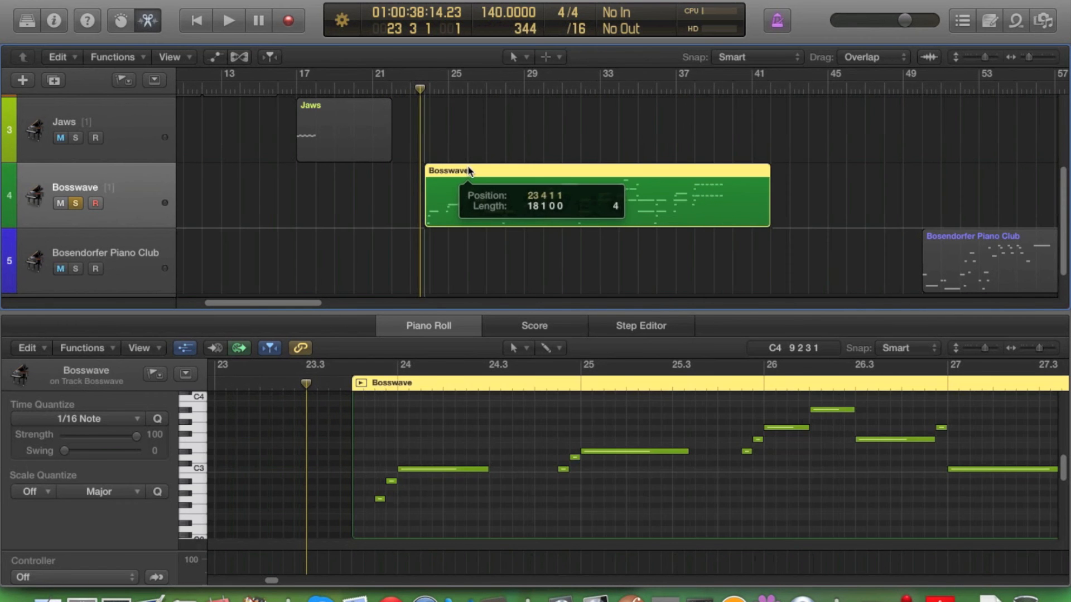
click(457, 160)
click(458, 164)
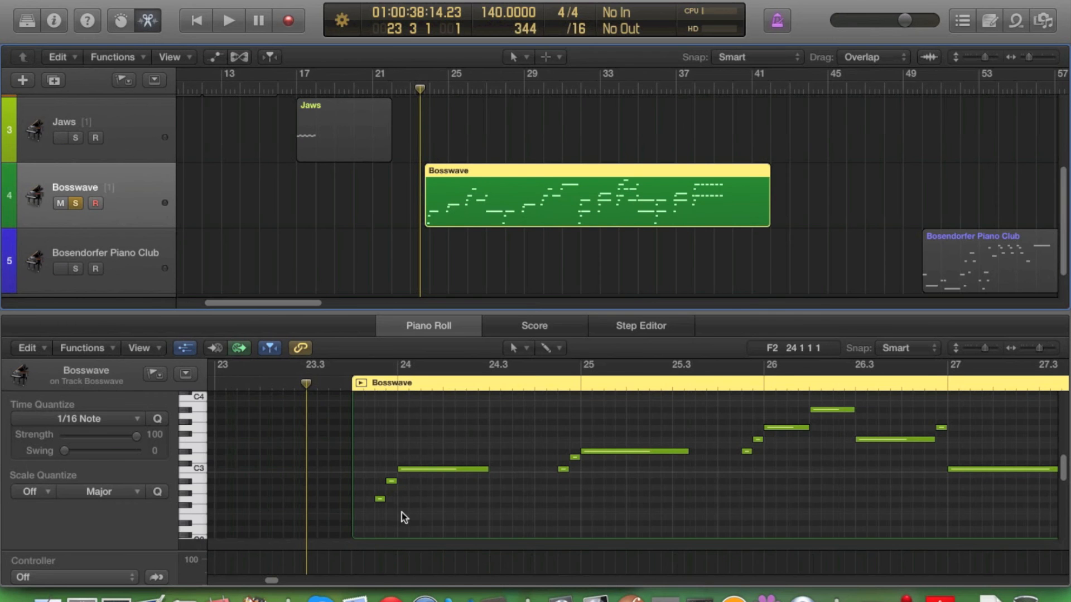
- Switch to the browser's Xilent - Boss Wave video, play it from about 0:53 and pause it at 1:10
click(390, 598)
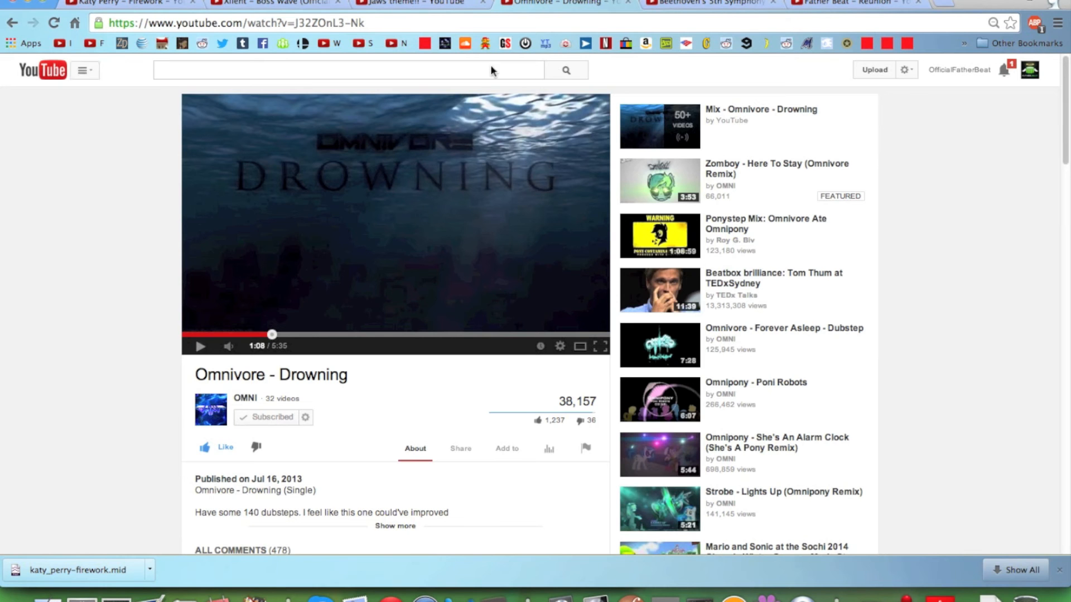
click(305, 6)
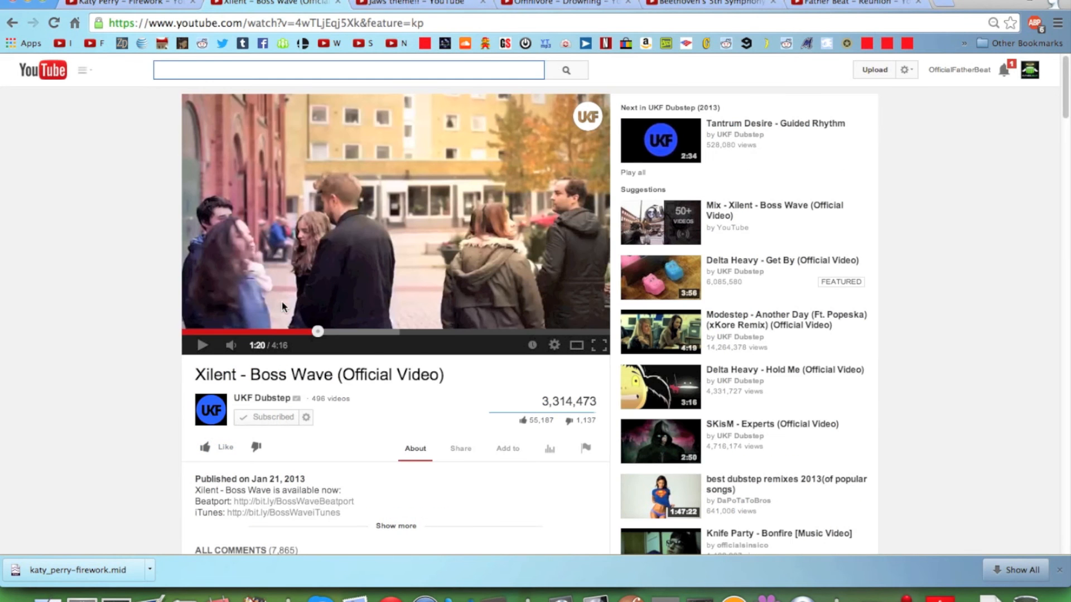
click(200, 348)
click(201, 348)
drag(306, 330, 274, 333)
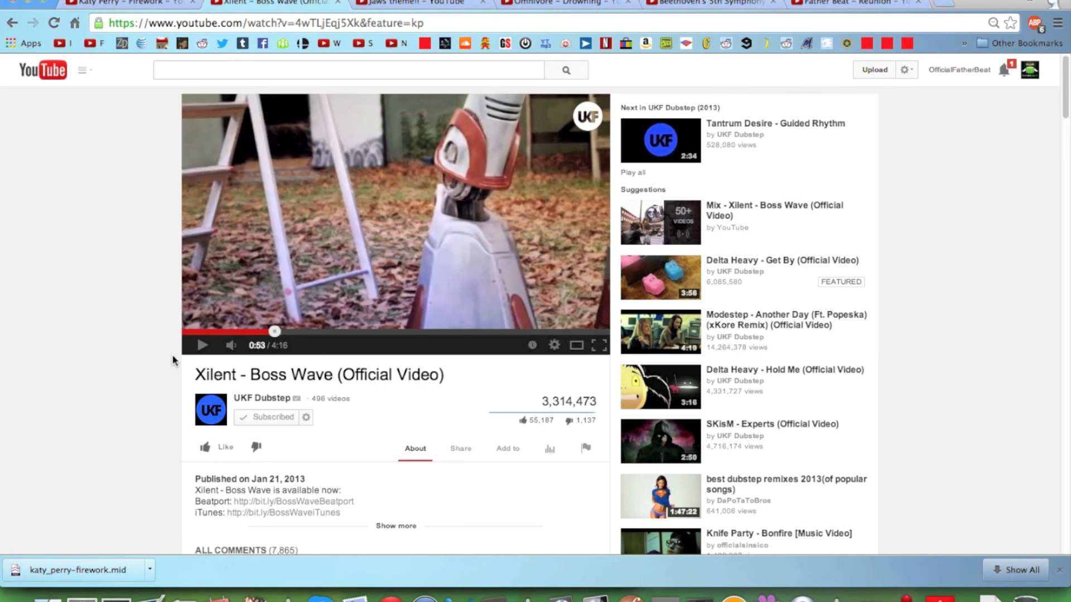
drag(261, 349, 265, 349)
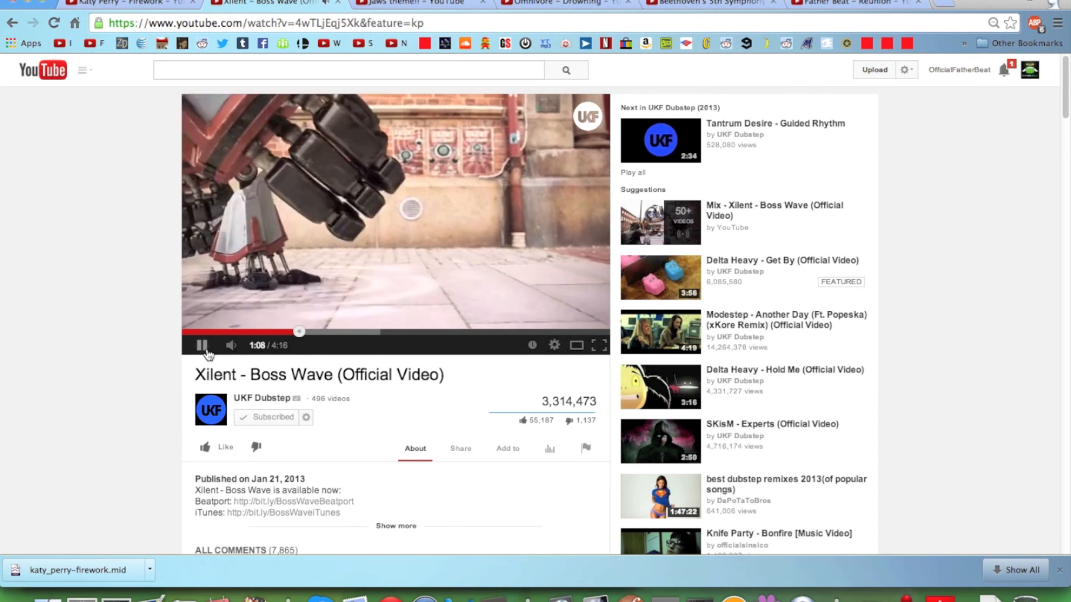
click(203, 347)
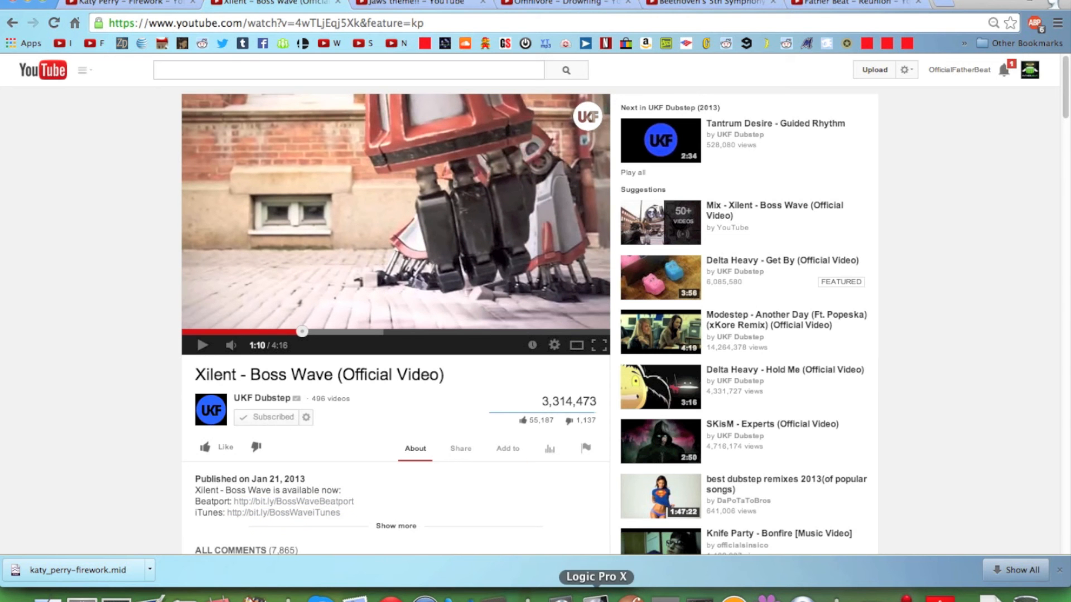
- Switch back to Logic Pro X, enlarge the note editor and select the first three Bosswave notes leading into bar 24
click(594, 596)
click(521, 242)
click(519, 226)
drag(466, 312, 461, 253)
scroll(446, 471, up, 2)
scroll(370, 468, down, 1)
drag(371, 434, 417, 490)
- Play the Bosswave melody from bar 23 beat 3, give the note editor more height and stop playback in bar 30
key(space)
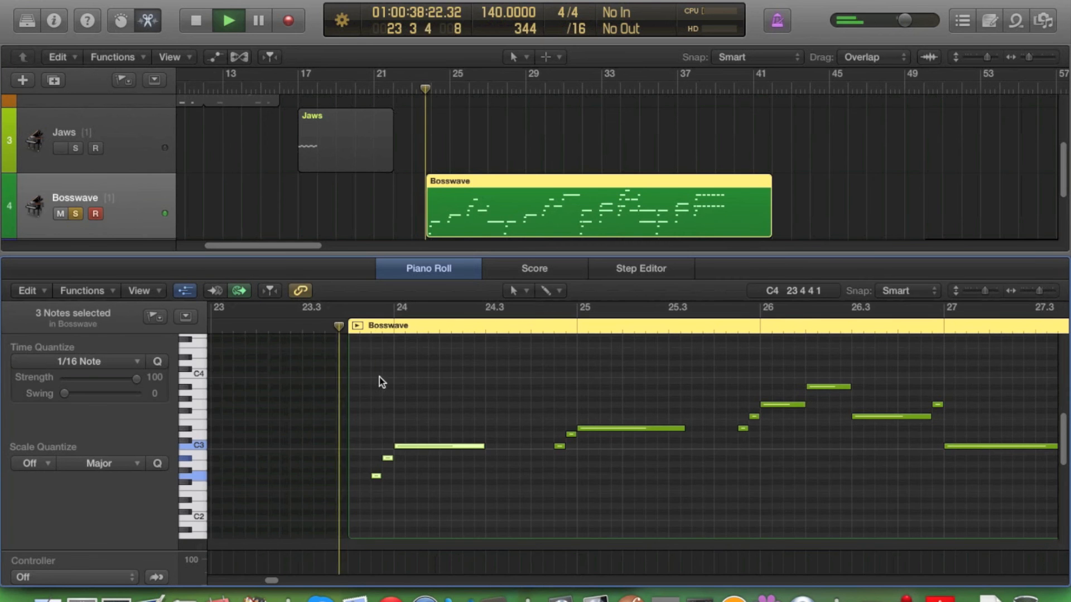
scroll(312, 240, up, 1)
scroll(309, 230, down, 2)
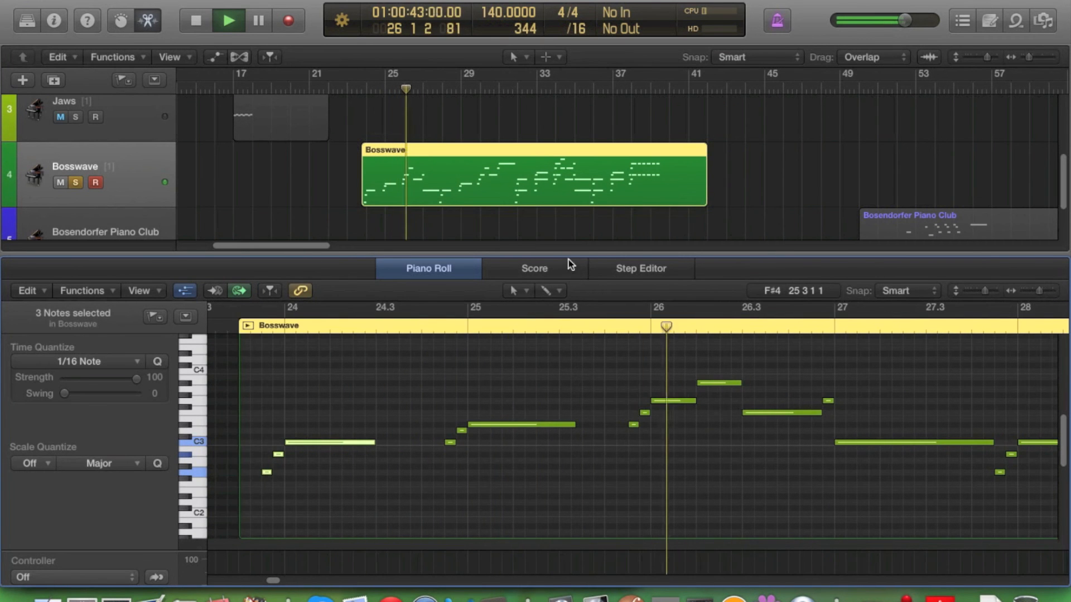
drag(567, 260, 566, 237)
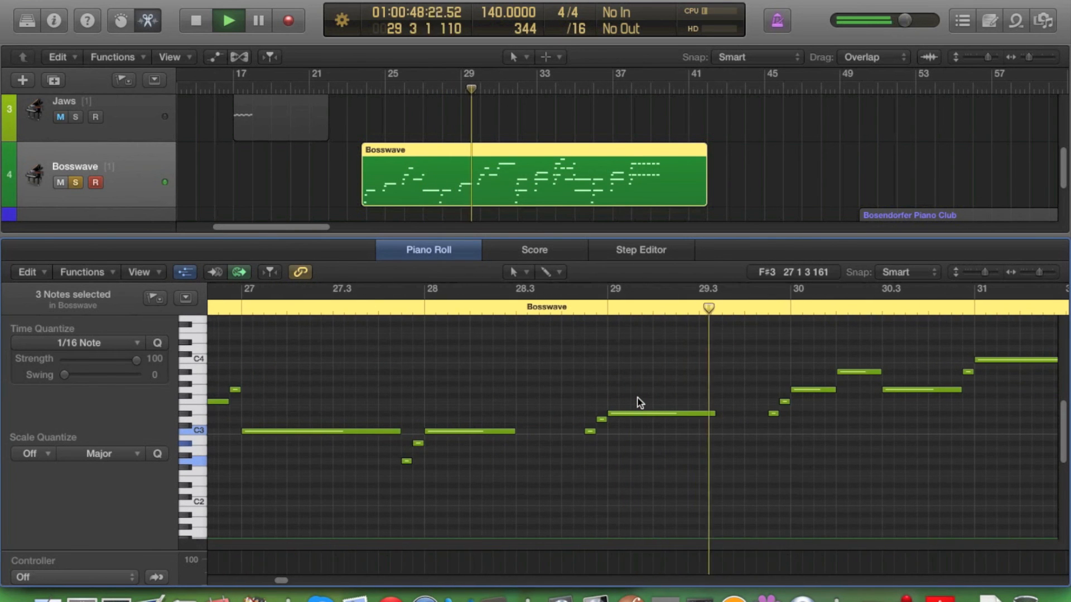
key(space)
- Highlight the opening three-note group at bar 24, and the matching three-note group at bar 25
scroll(637, 397, left, 10)
scroll(425, 473, down, 2)
click(424, 473)
drag(349, 468, 367, 385)
click(419, 411)
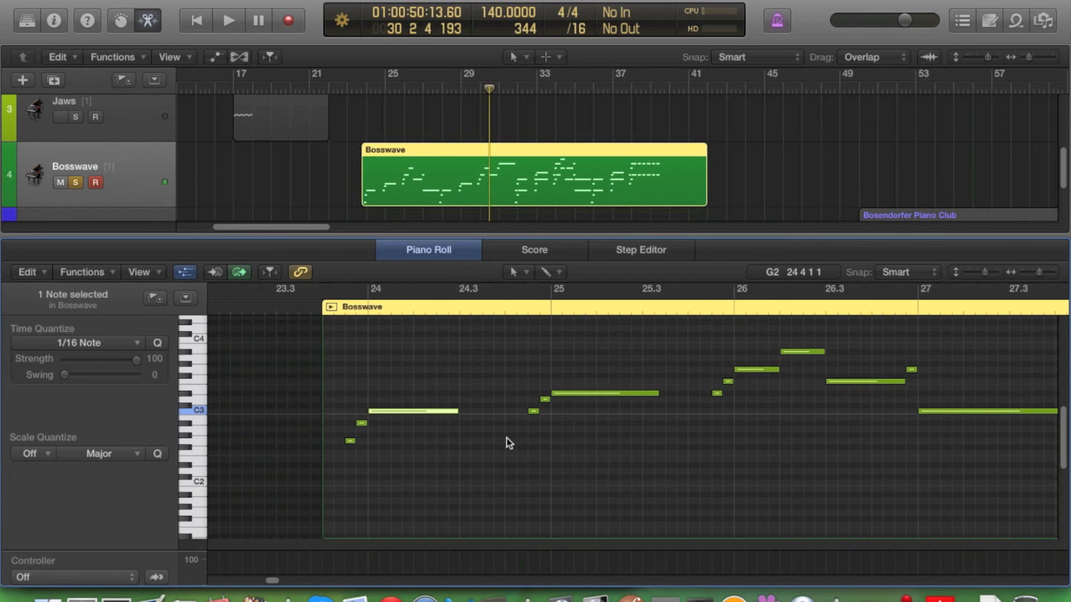
scroll(509, 443, right, 5)
drag(452, 440, 512, 364)
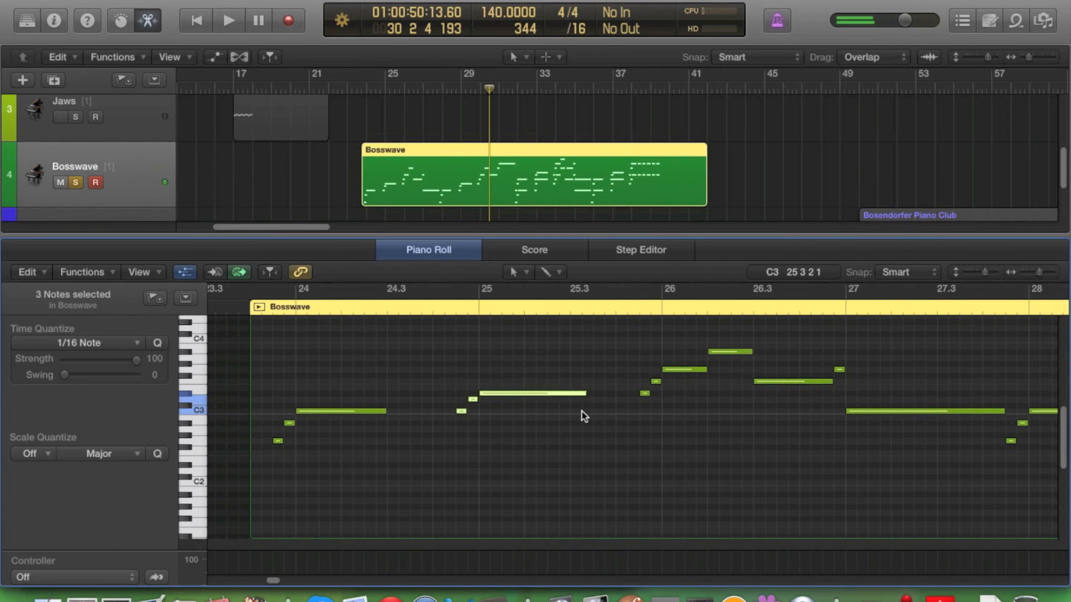
- Highlight the rising note groups leading into bars 26, 28 and 29 of the Bosswave melody one after another
scroll(558, 403, right, 9)
drag(517, 433, 559, 435)
scroll(569, 413, right, 14)
scroll(557, 457, right, 15)
drag(488, 478, 534, 371)
scroll(555, 383, right, 11)
drag(518, 458, 563, 368)
- Highlight the start of the repeated phrase at bar 28 again and compare it with the phrase in bars 25 to 27
scroll(614, 407, right, 5)
scroll(614, 406, up, 2)
scroll(613, 407, right, 3)
scroll(615, 408, left, 3)
drag(493, 453, 511, 400)
click(528, 456)
drag(347, 461, 369, 397)
scroll(376, 419, left, 8)
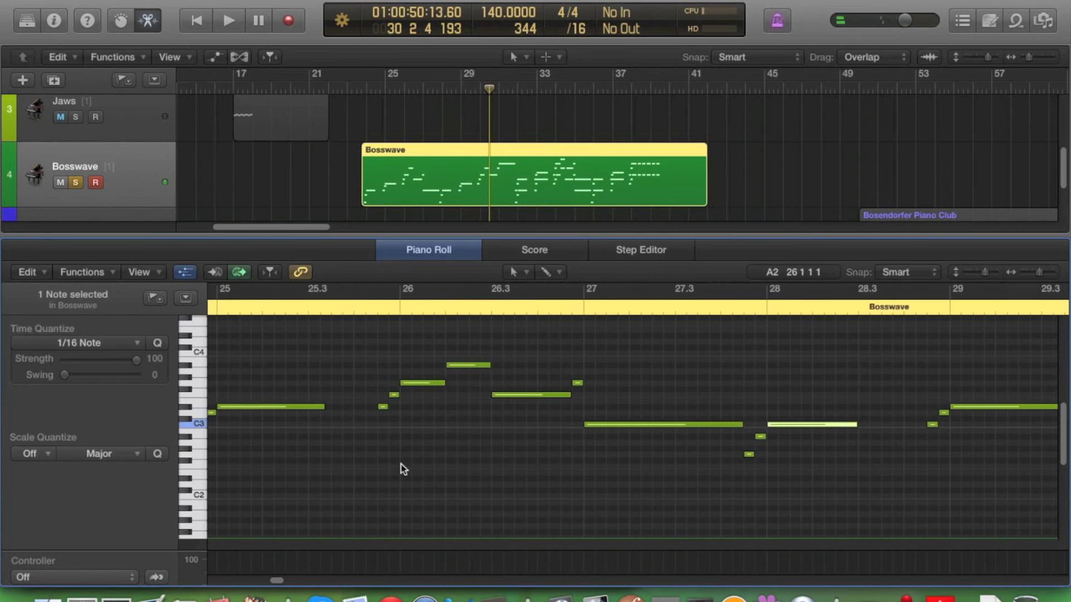
click(390, 594)
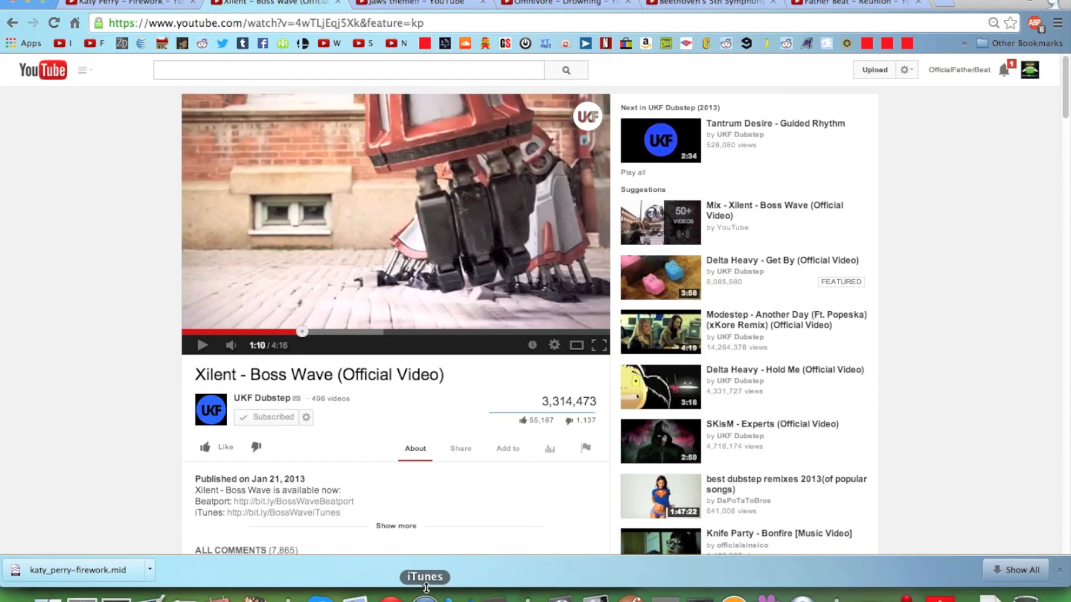
click(596, 597)
scroll(502, 513, left, 10)
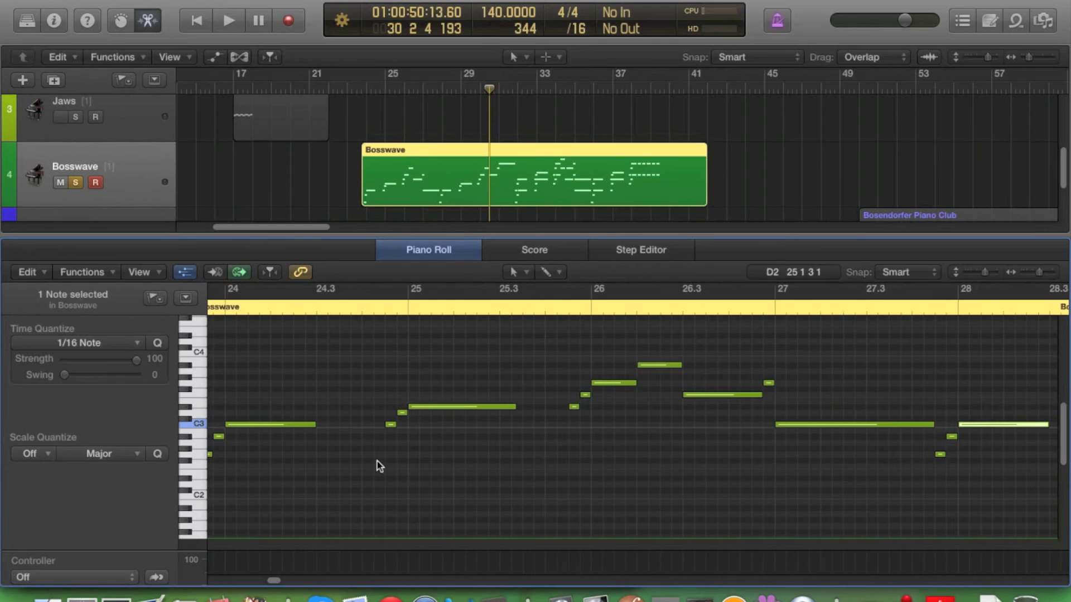
- Clear the note selection, review the Bosswave phrases from bar 24 onwards and place the playhead just before bar 32
click(325, 488)
scroll(407, 456, right, 10)
scroll(451, 466, right, 15)
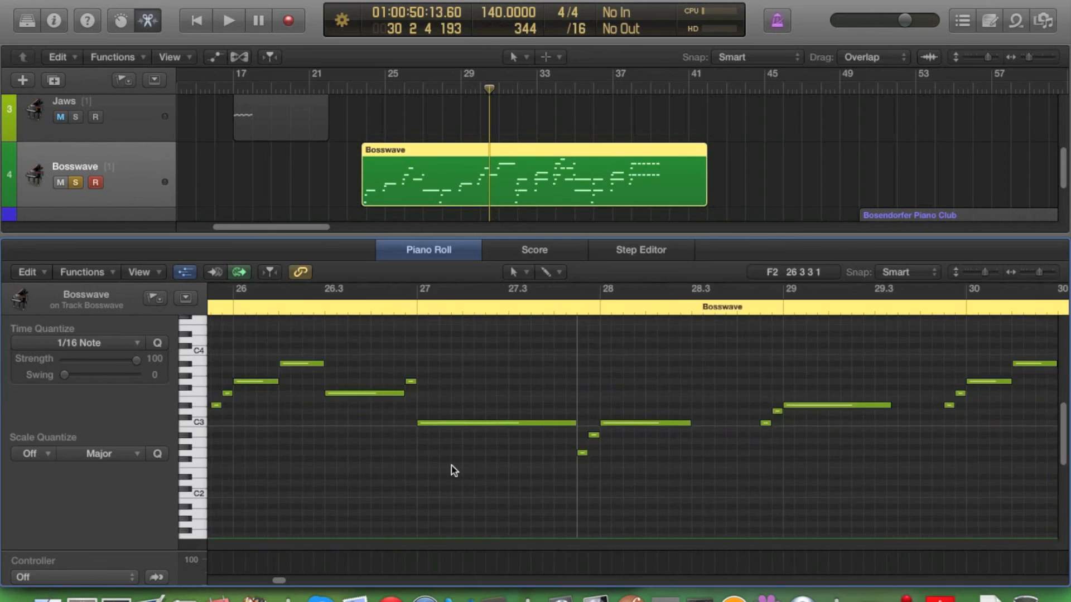
scroll(595, 487, right, 10)
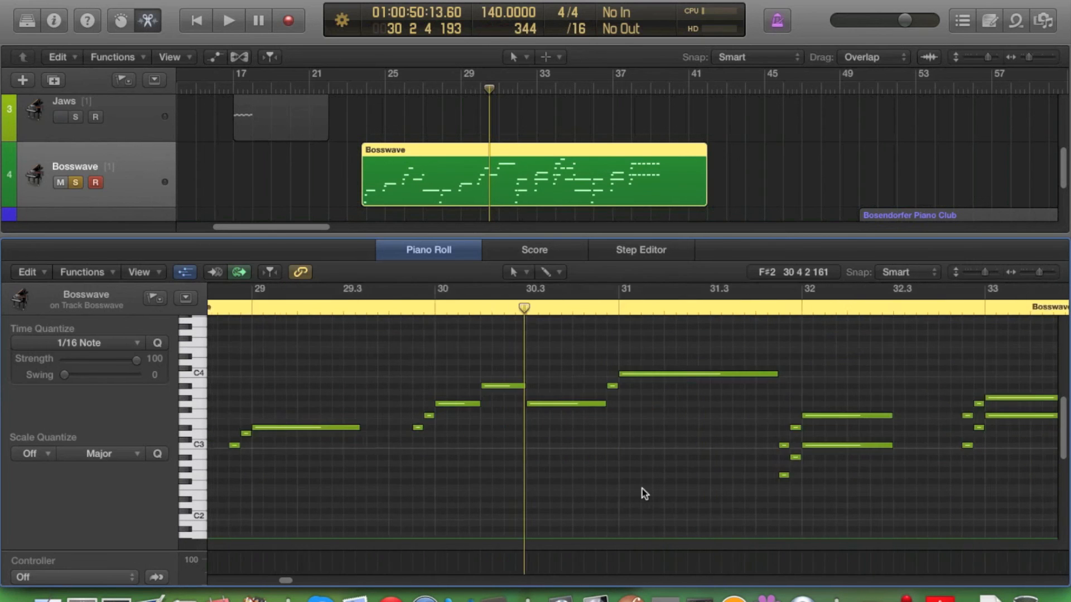
click(441, 308)
drag(452, 311, 605, 320)
scroll(610, 474, right, 3)
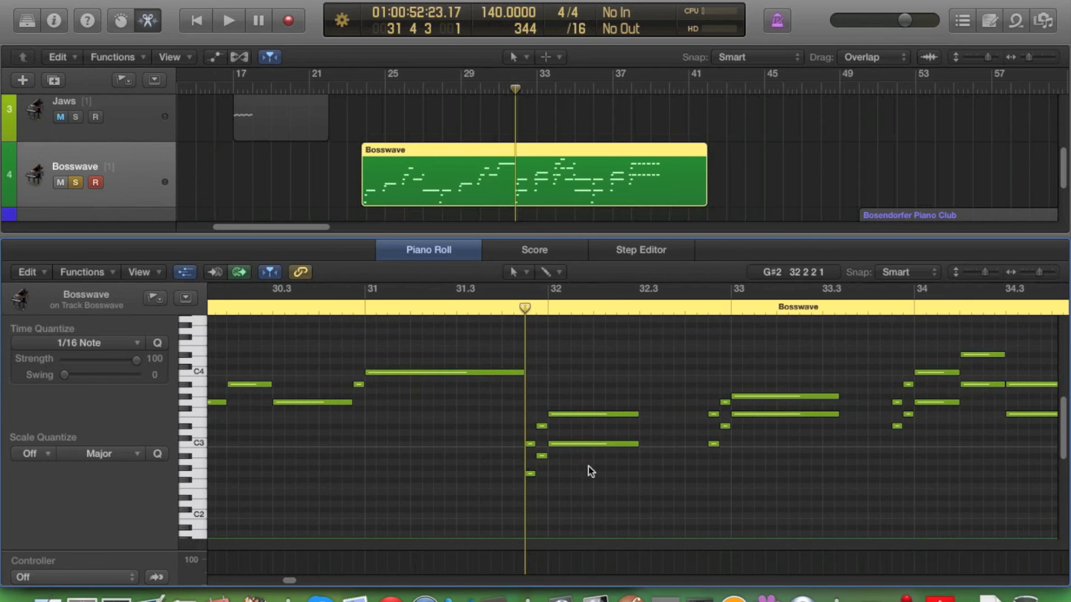
- Play the Bosswave melody from just before bar 31 through the layered notes and stop it in bar 35
click(340, 308)
key(space)
scroll(447, 462, right, 4)
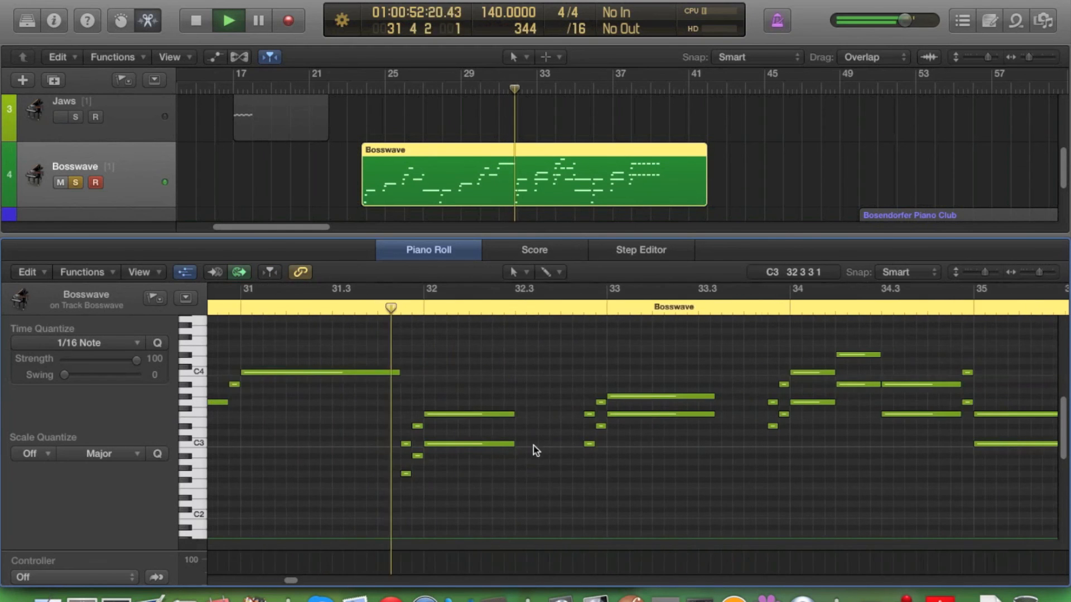
scroll(536, 451, right, 3)
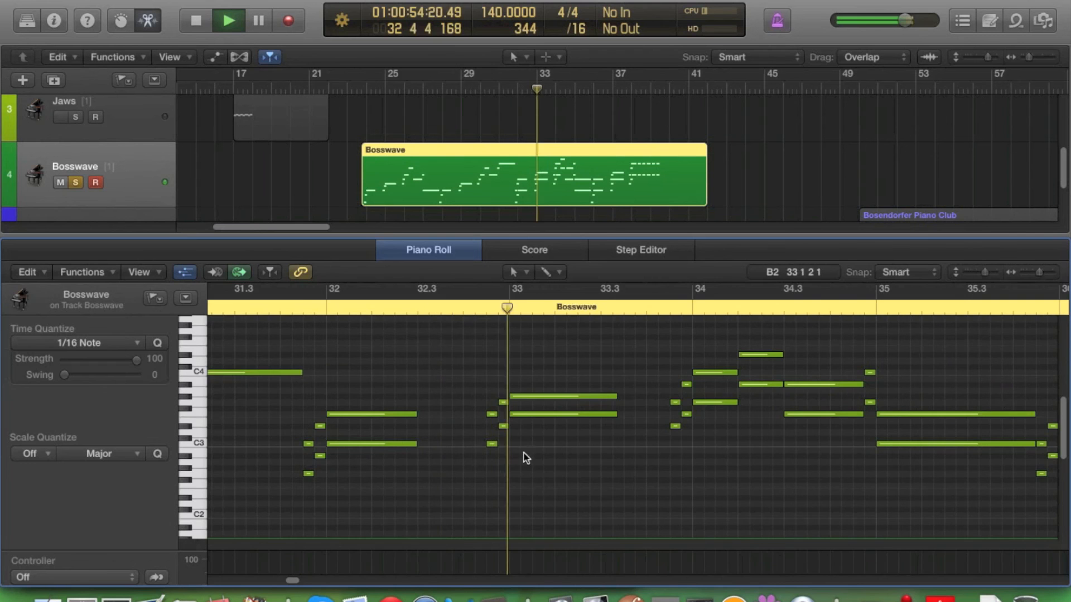
scroll(575, 456, right, 5)
scroll(561, 460, right, 4)
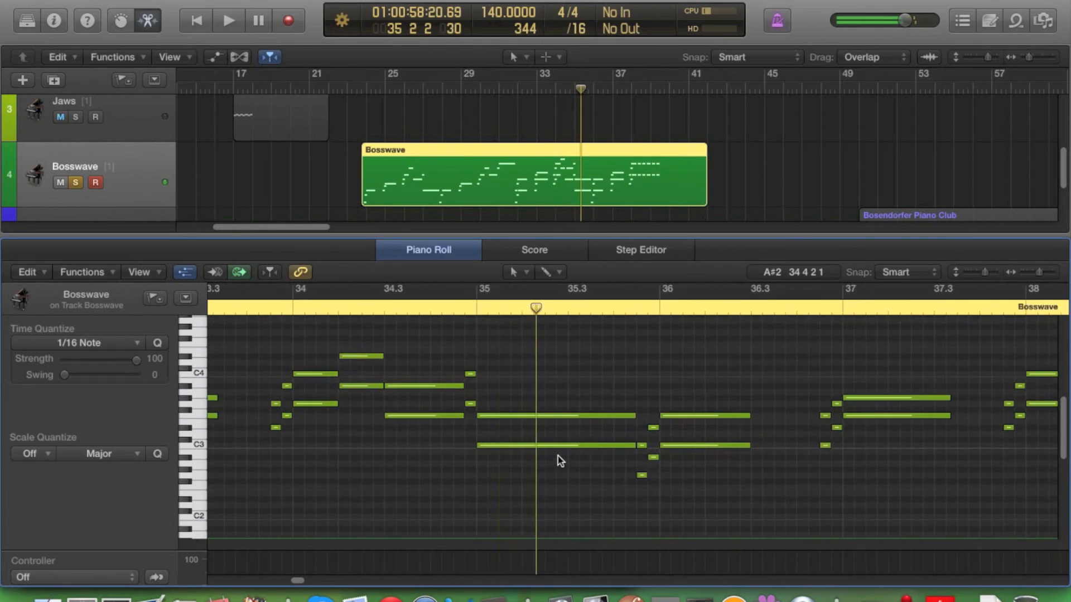
- Examine the stacked Bosswave notes around bars 32 to 34 at a closer zoom
scroll(558, 456, left, 10)
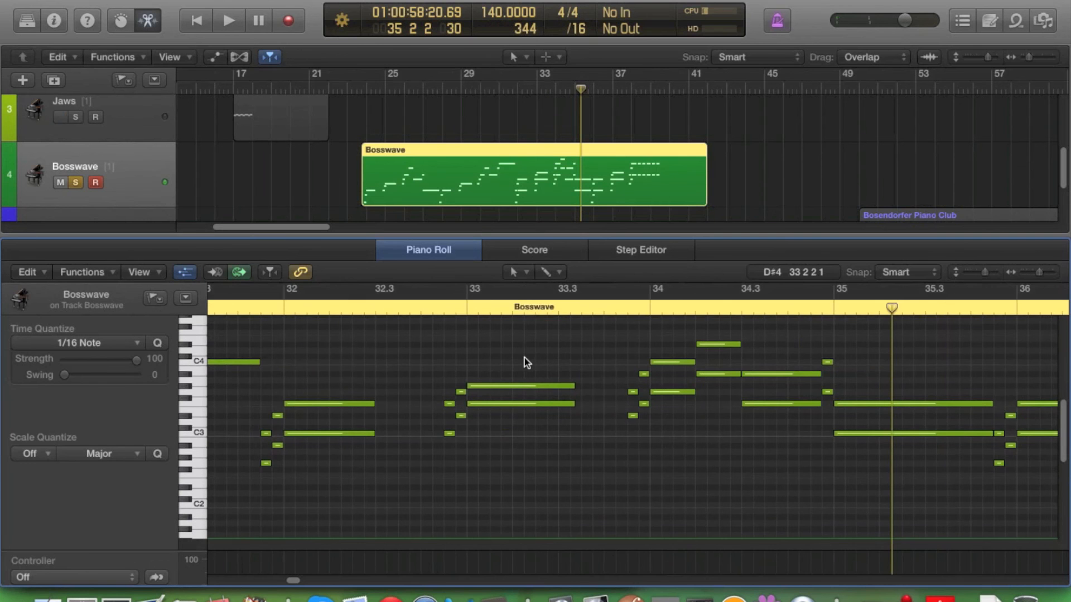
scroll(524, 357, up, 3)
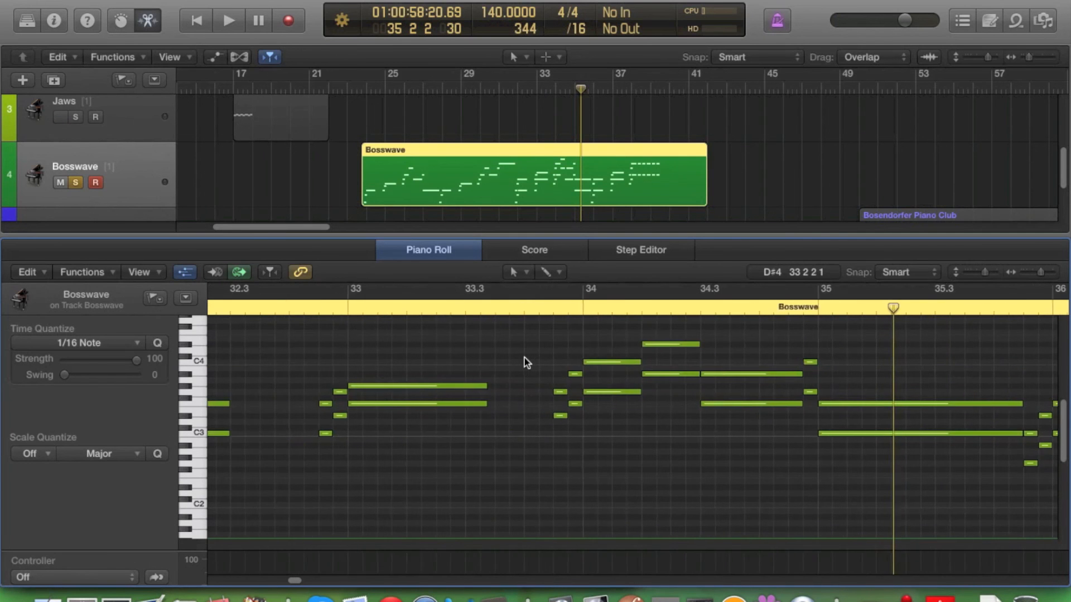
scroll(524, 357, left, 6)
scroll(308, 436, left, 1)
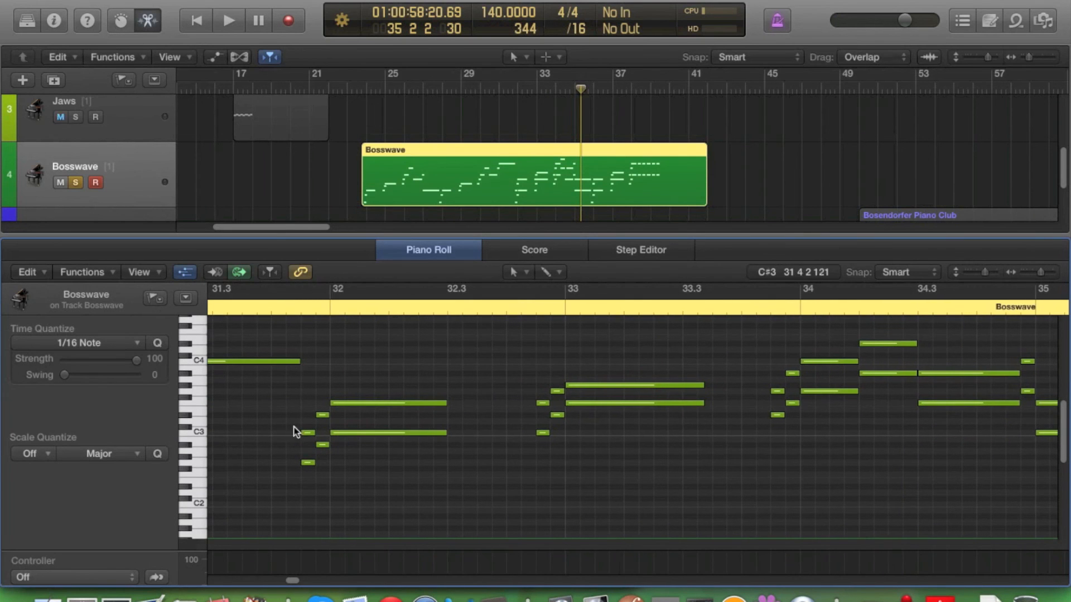
drag(298, 499, 333, 481)
scroll(327, 438, left, 1)
scroll(354, 402, up, 5)
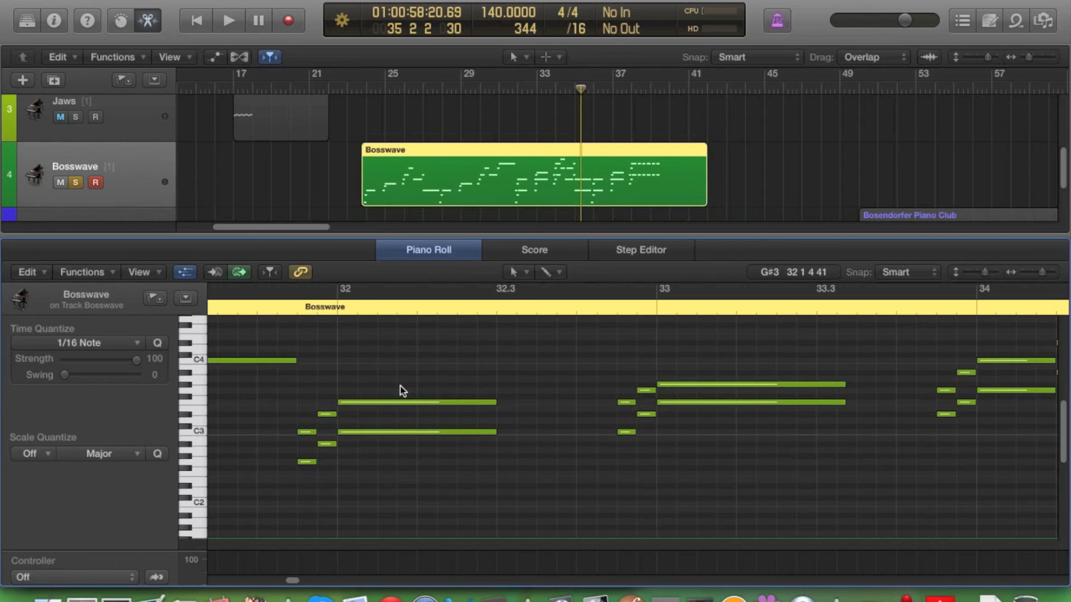
drag(460, 235, 460, 232)
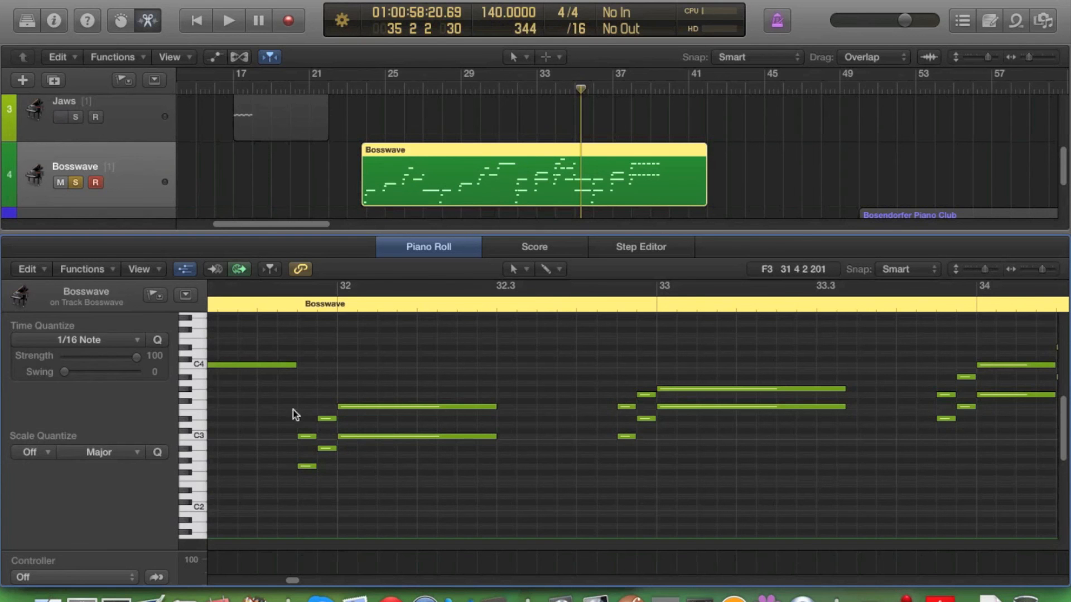
scroll(371, 427, down, 3)
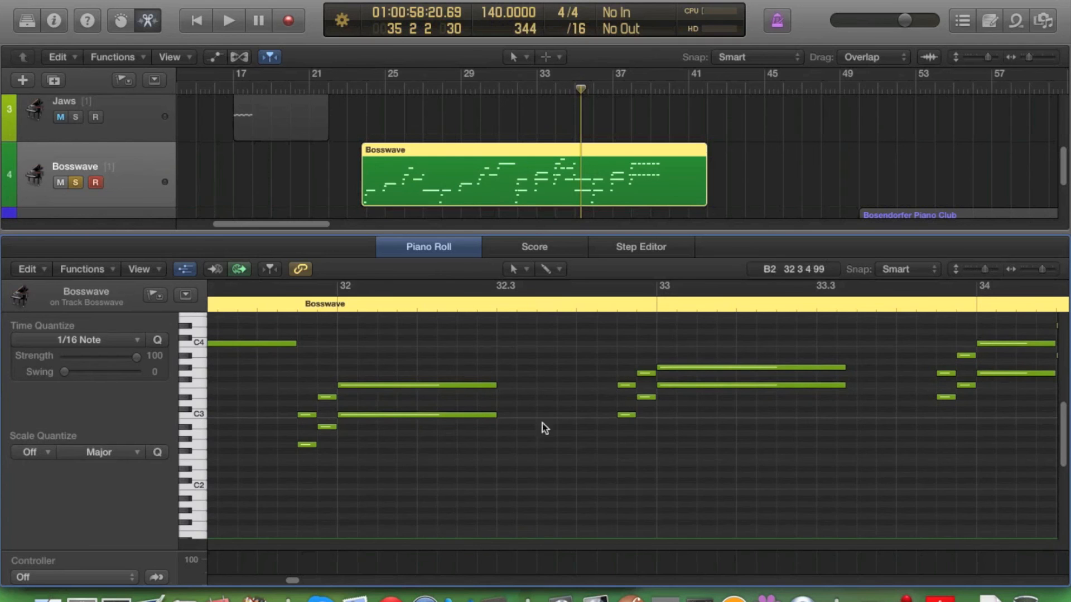
scroll(304, 452, up, 3)
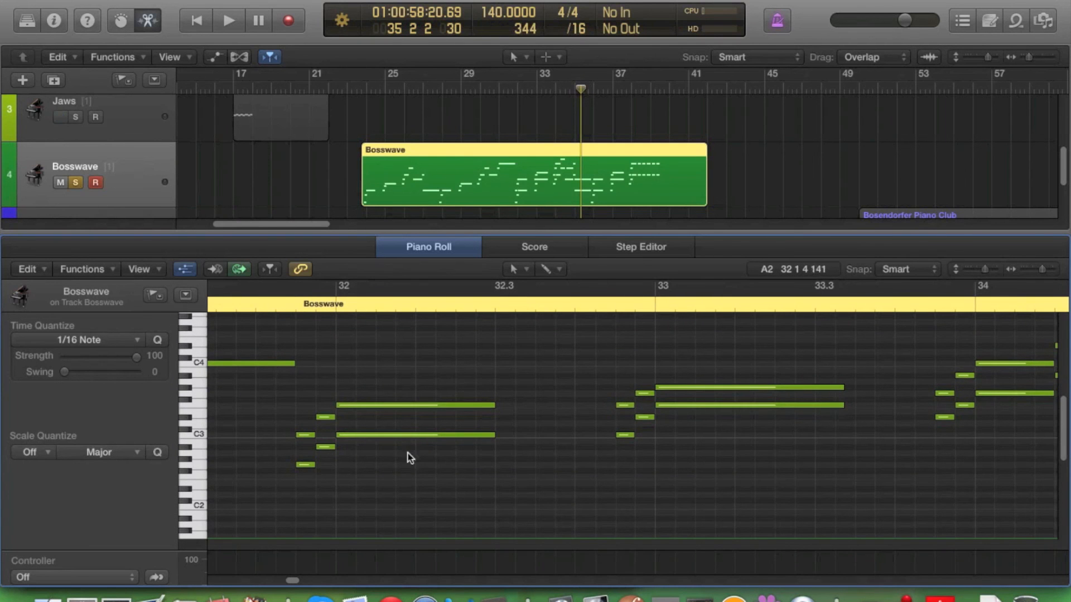
- Audition the stacked notes leading into bar 32 individually, comparing the lower and upper voices
click(440, 434)
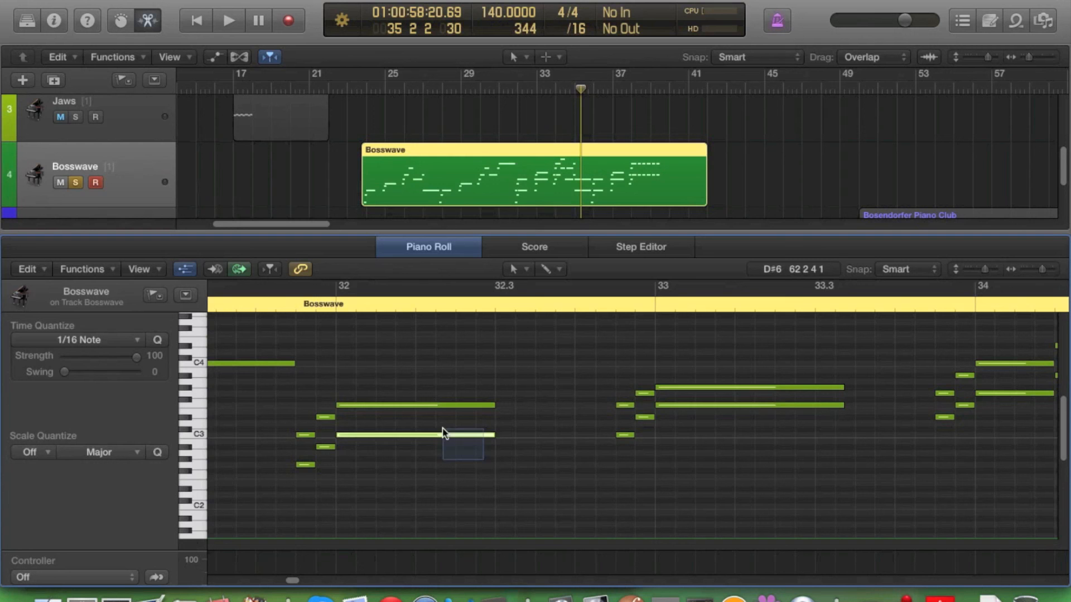
click(508, 427)
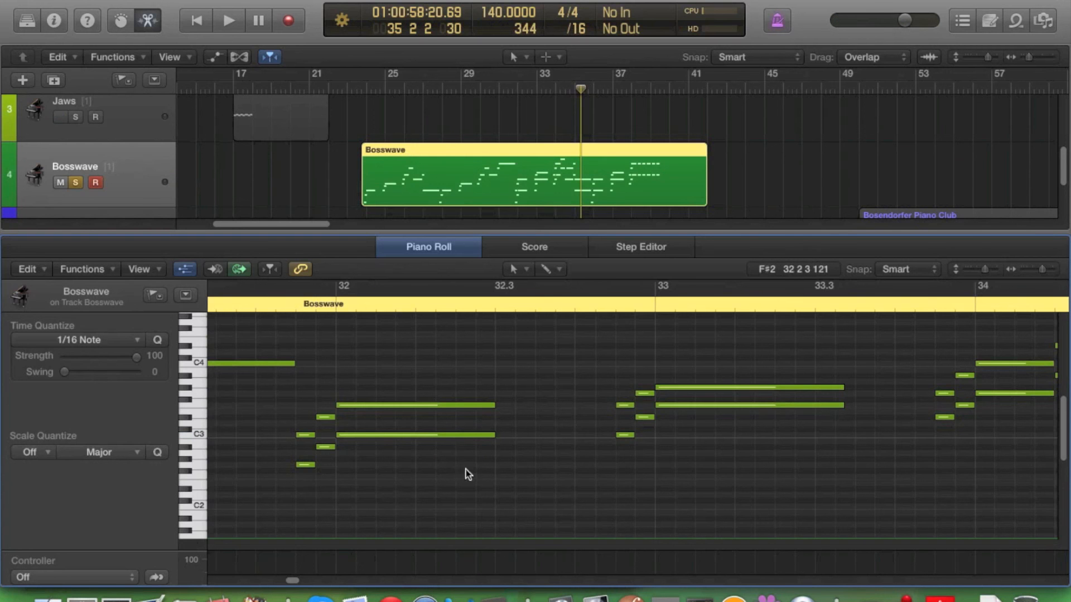
click(303, 465)
click(305, 435)
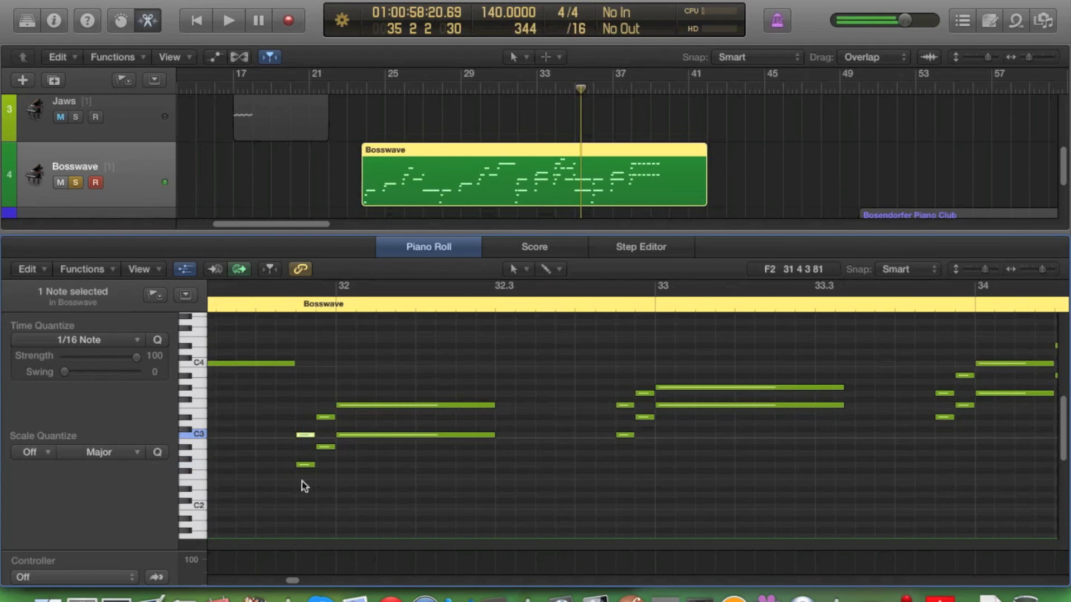
click(286, 449)
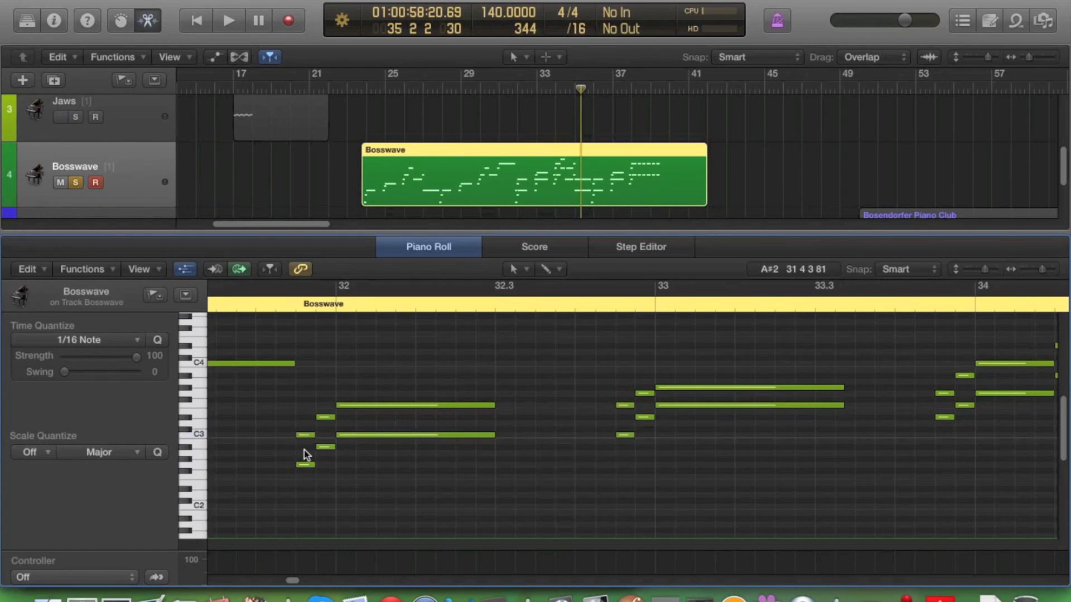
drag(305, 474, 324, 447)
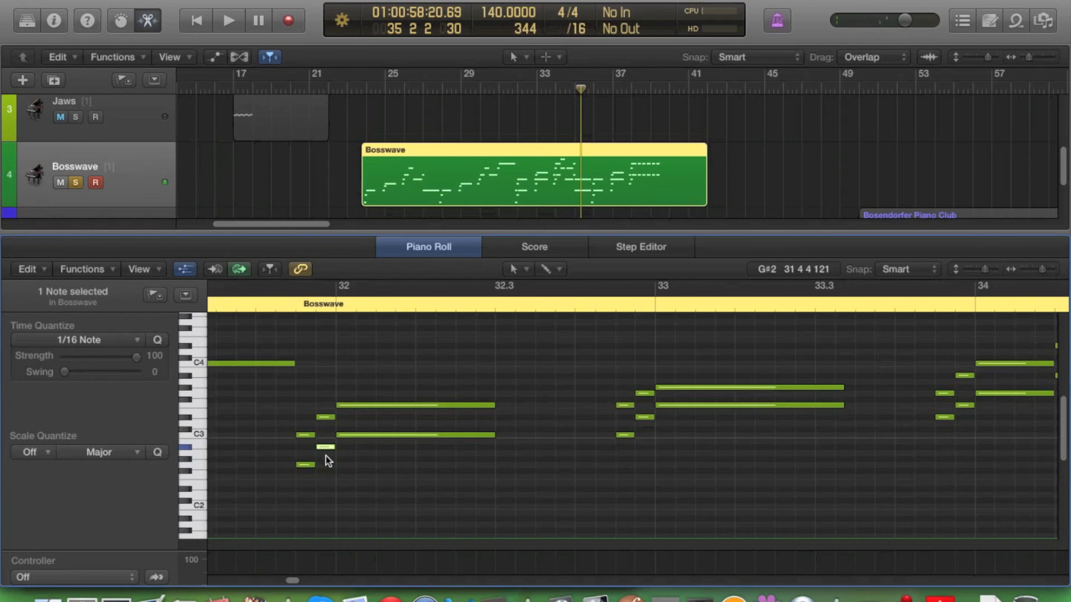
- Audition the upper lead-in note before bar 32, place the playhead there and compare the stacked long notes starting at bar 33
drag(326, 439, 320, 391)
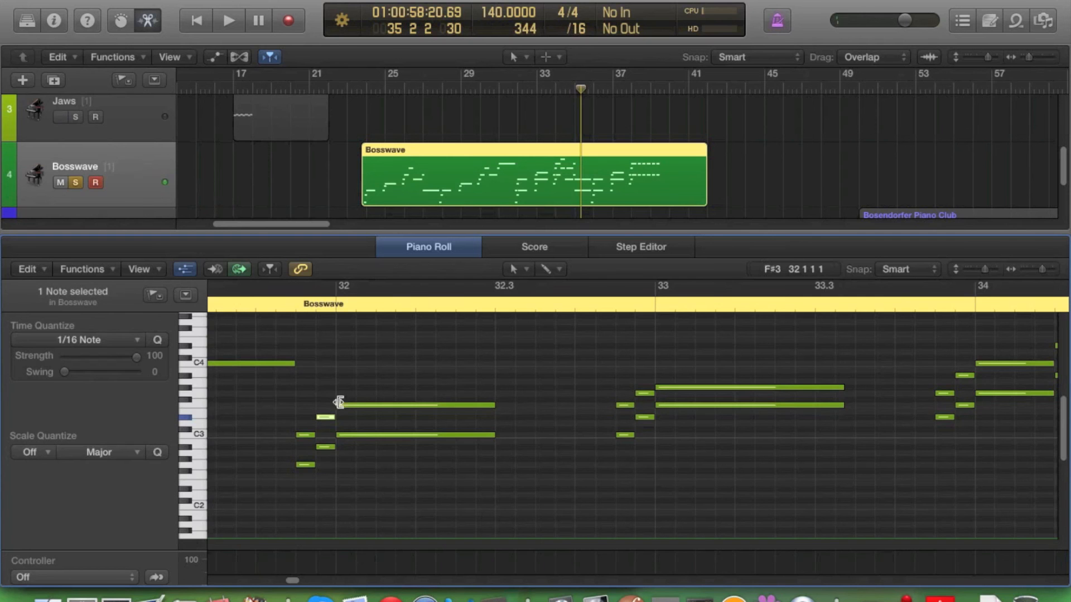
click(310, 307)
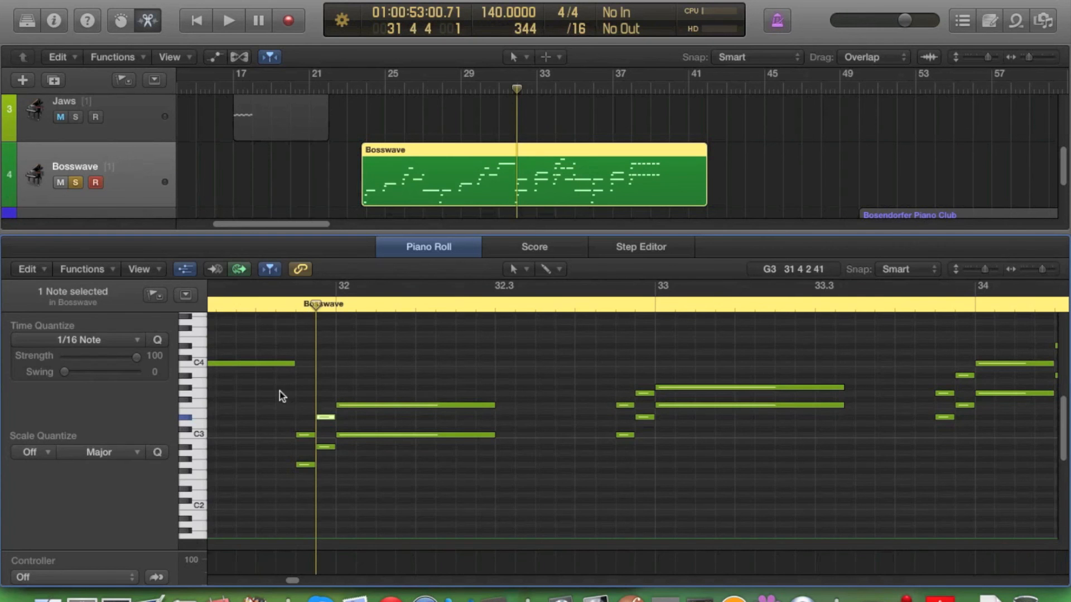
scroll(442, 497, right, 5)
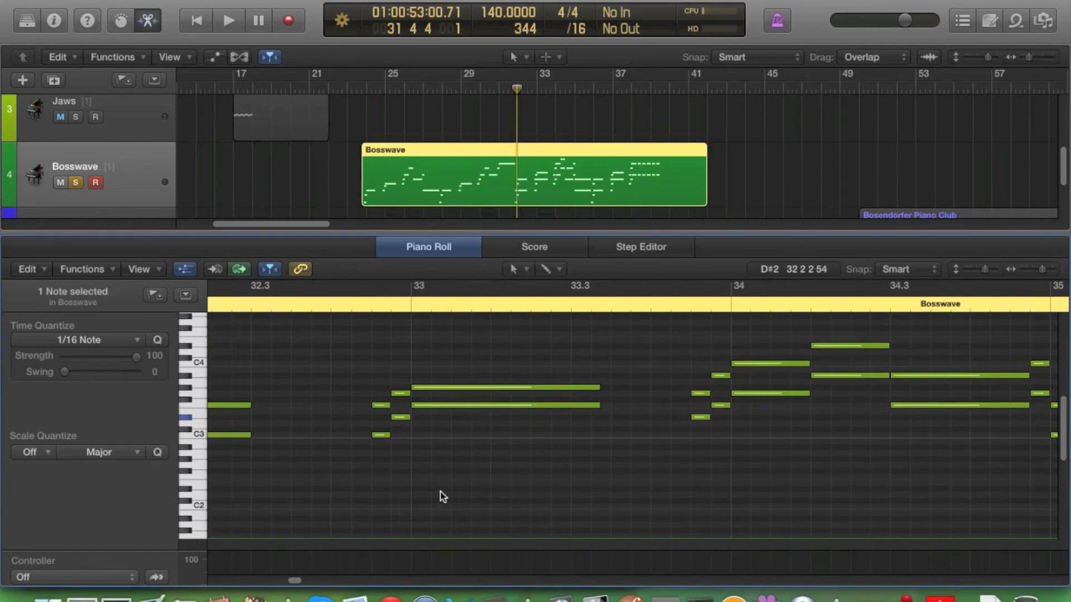
scroll(551, 426, up, 1)
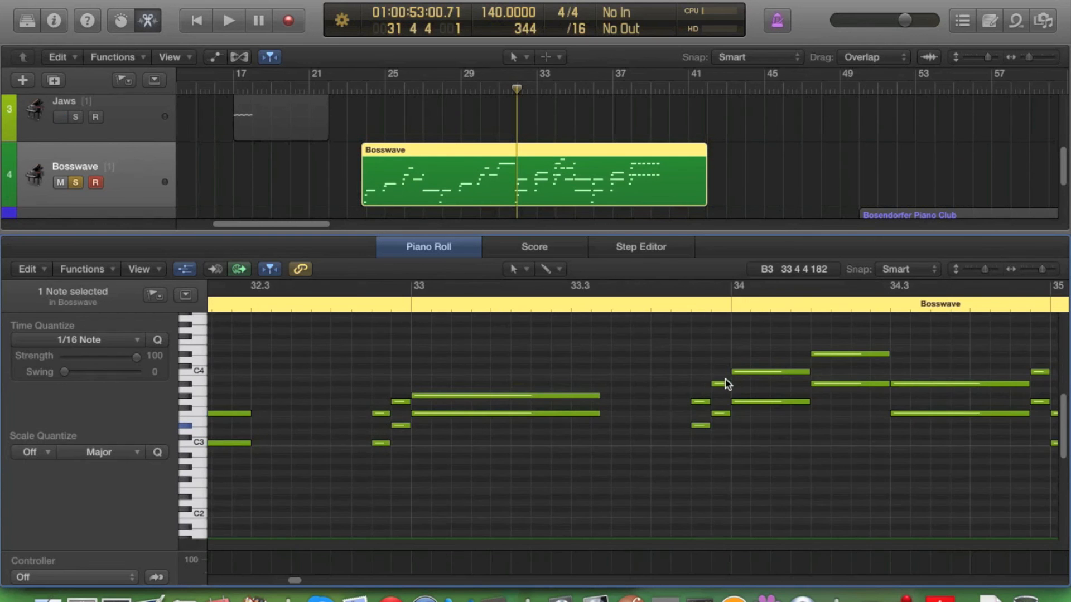
scroll(723, 381, right, 1)
drag(459, 380, 477, 433)
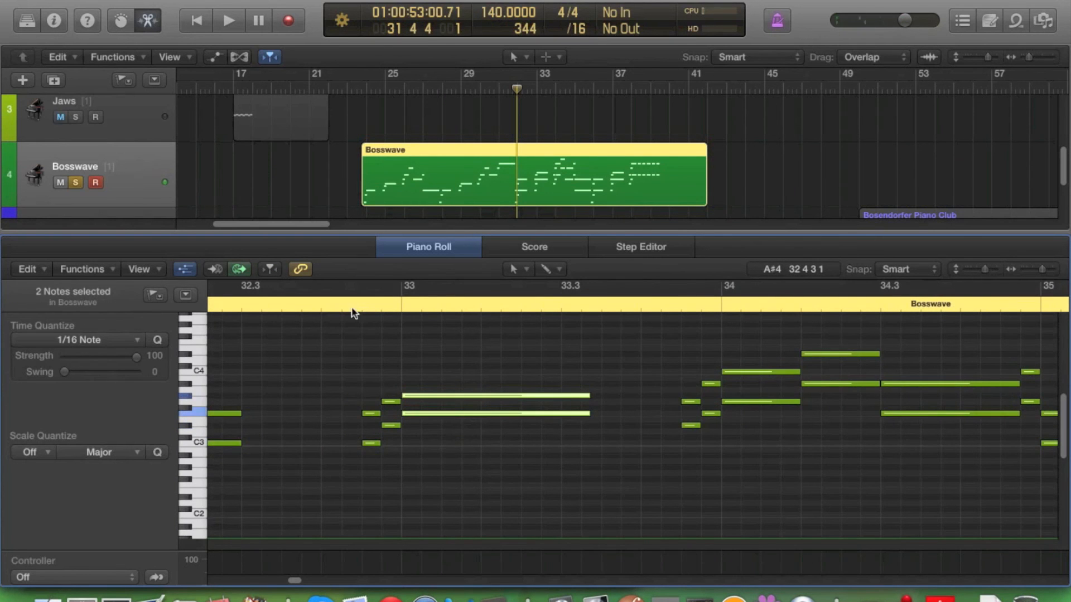
scroll(368, 342, left, 2)
click(454, 351)
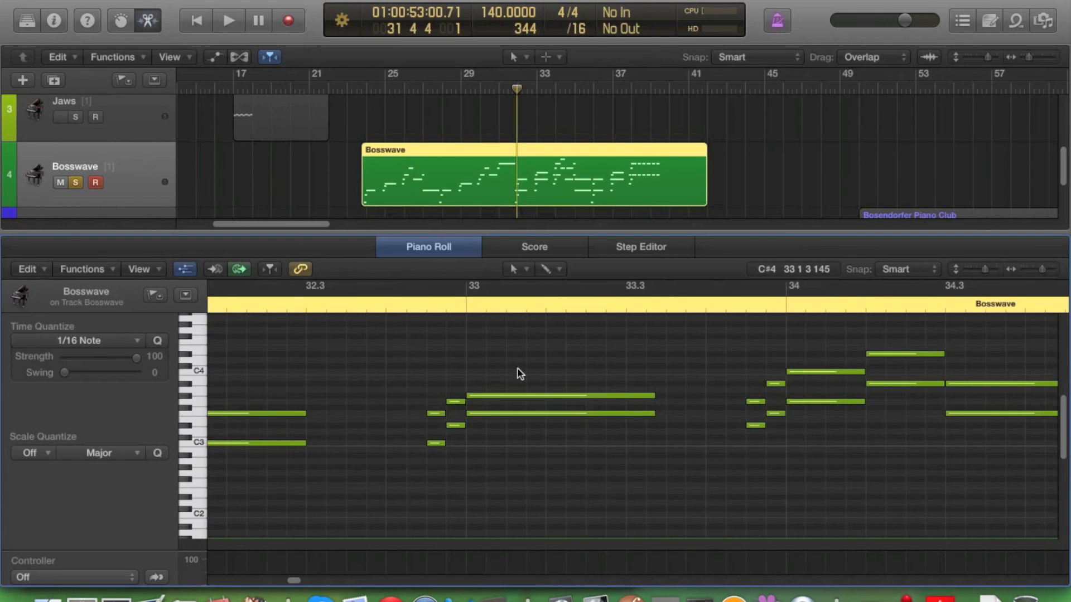
- Sound the C3, D3 and F3 piano keys to hear the interval between the stacked long notes at bar 32
scroll(429, 417, left, 4)
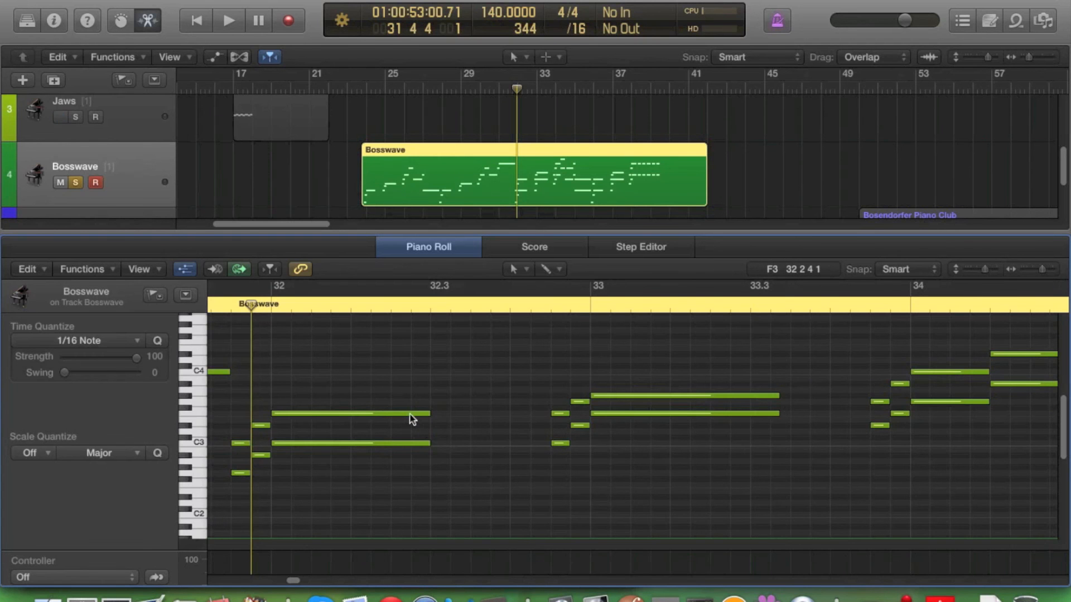
scroll(410, 414, left, 2)
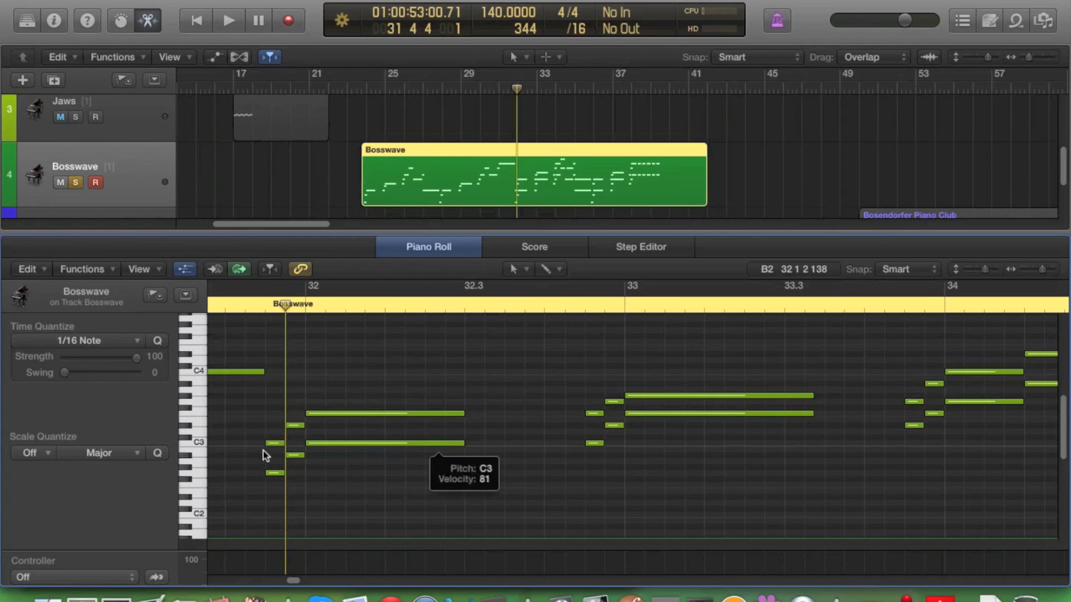
click(200, 446)
click(197, 433)
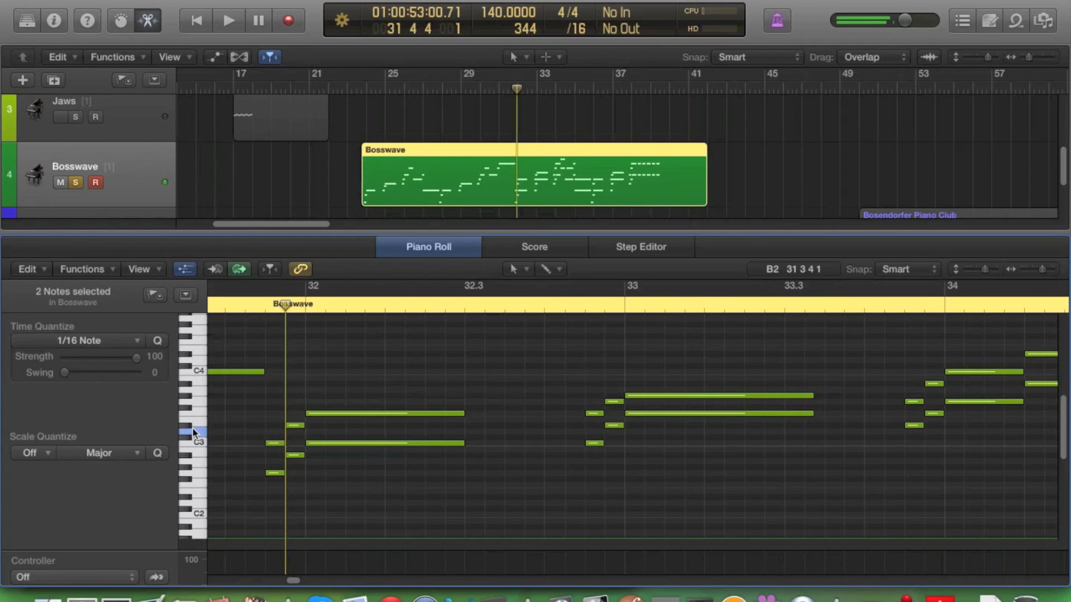
click(198, 413)
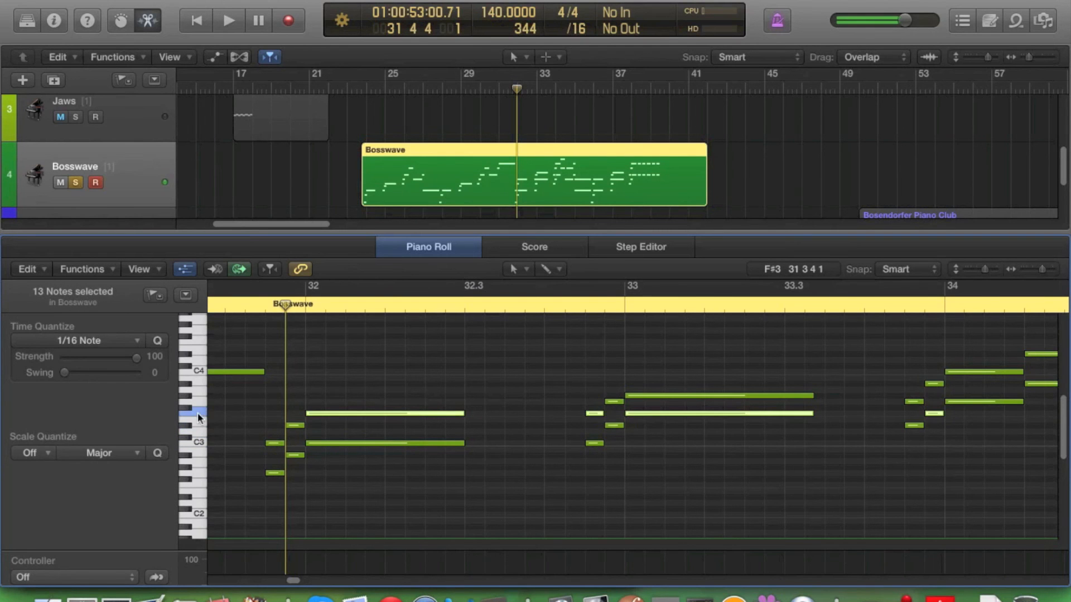
scroll(510, 423, left, 2)
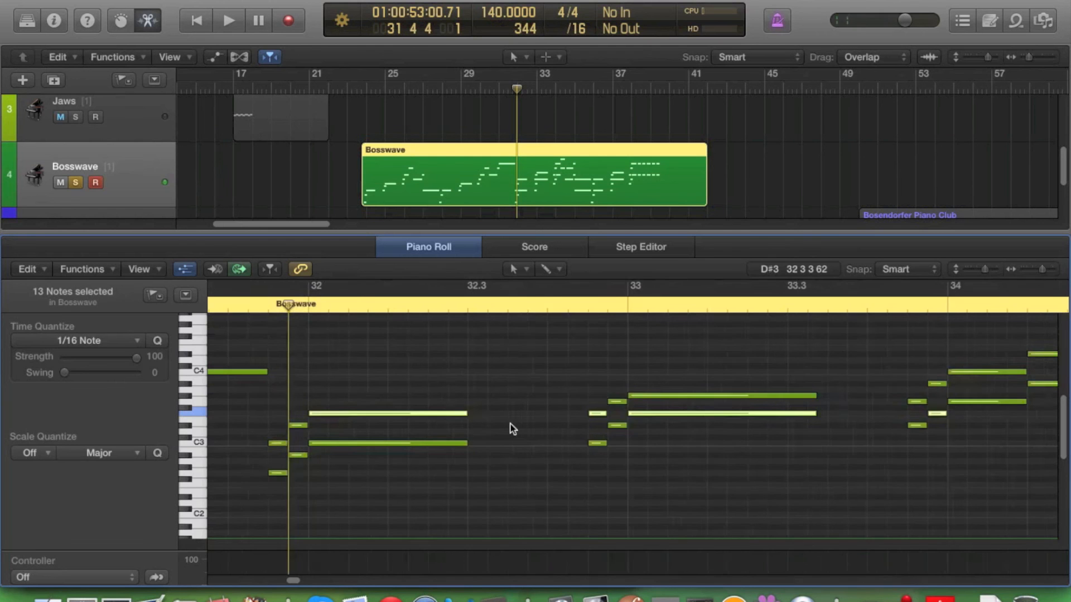
scroll(273, 449, right, 3)
click(199, 441)
click(202, 414)
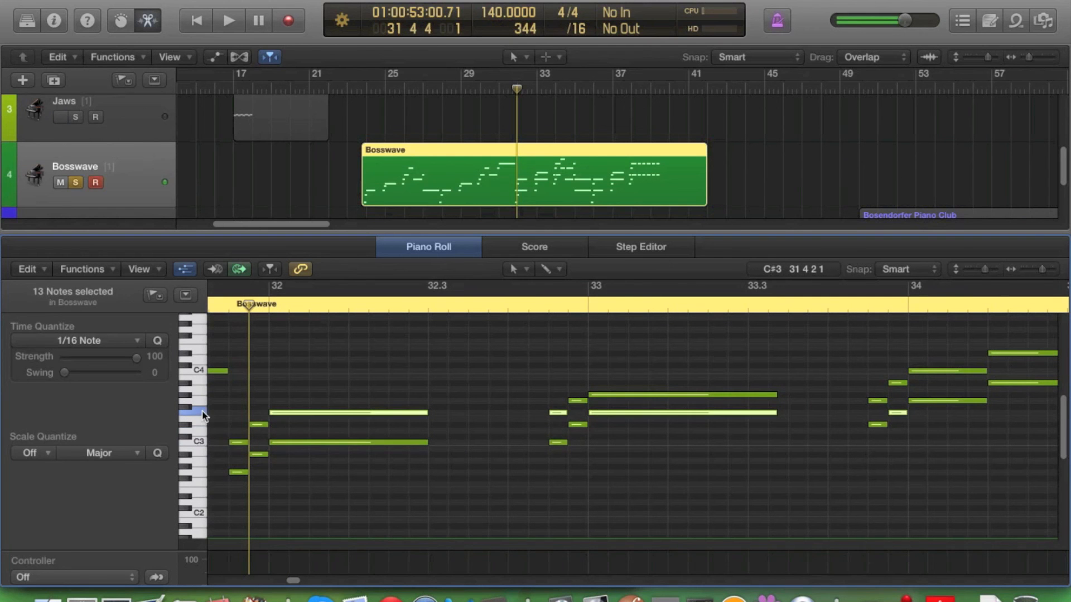
- Sound the piano keys stepwise from C3 up to F3 to count out the interval, and clear the note selection
click(198, 442)
click(199, 433)
click(200, 425)
click(200, 414)
click(540, 453)
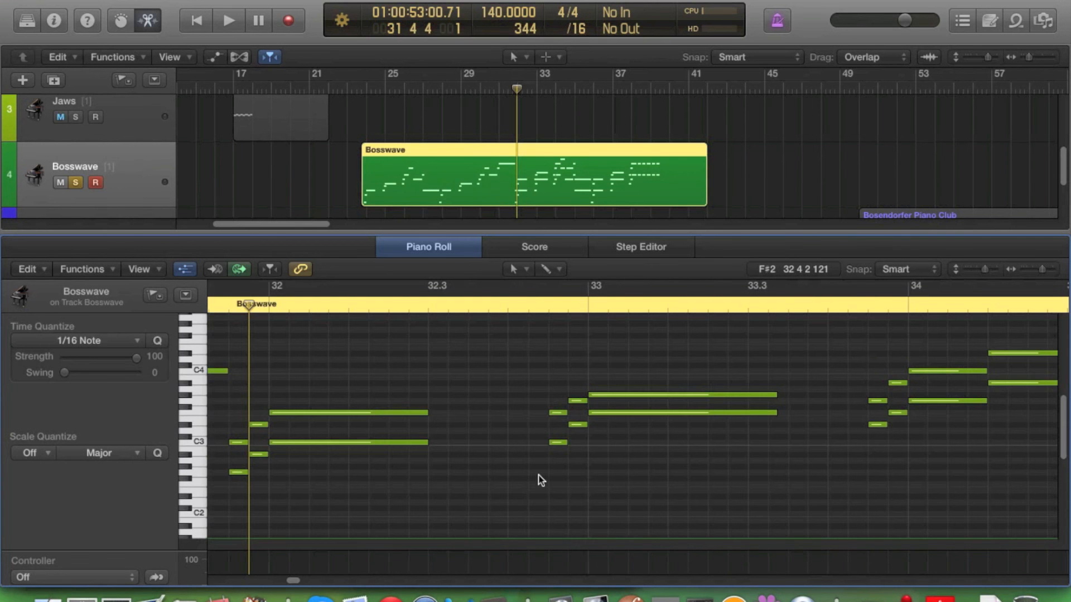
- Examine the layered Bosswave phrases across bars 32 to 35, comparing the lower and upper voices of each phrase
scroll(537, 475, right, 8)
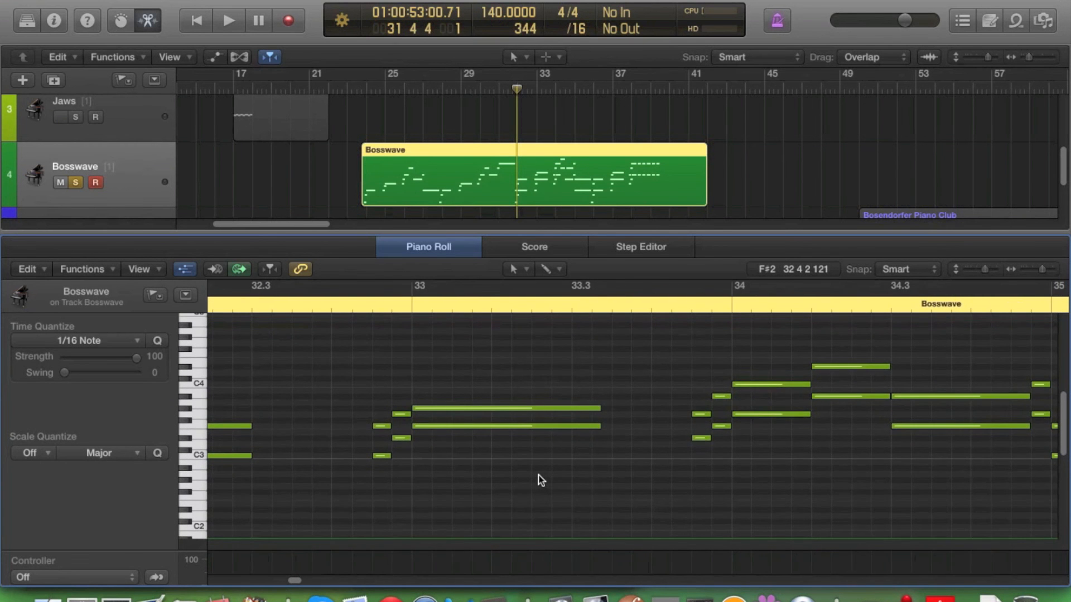
scroll(537, 475, up, 3)
scroll(537, 475, down, 3)
scroll(484, 466, up, 1)
scroll(460, 475, left, 5)
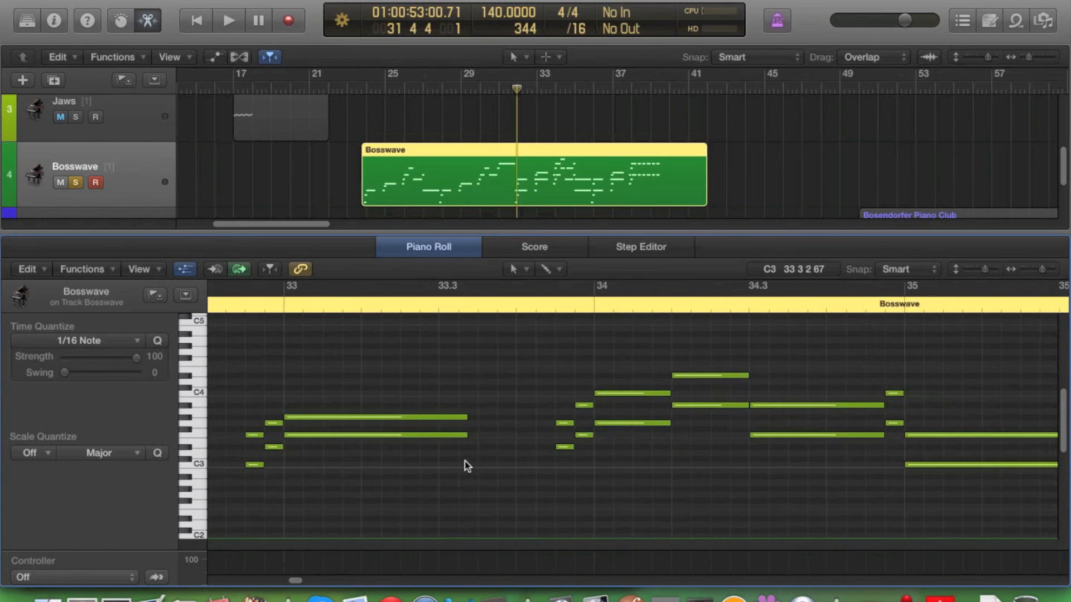
scroll(334, 439, left, 2)
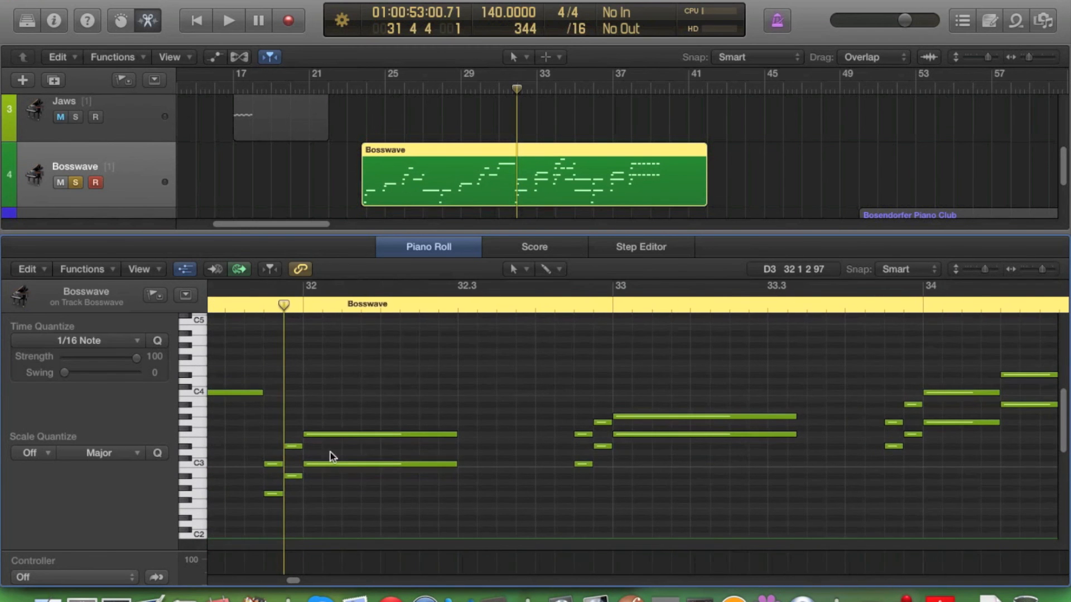
scroll(411, 431, right, 6)
scroll(430, 397, up, 1)
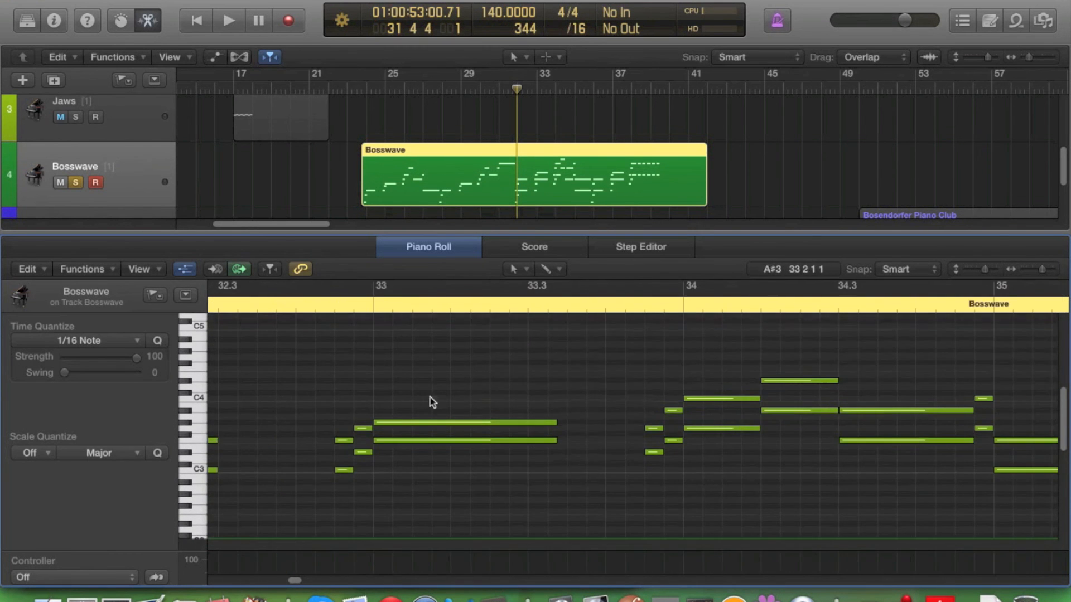
- Play the layered Bosswave phrase from just before bar 33 and stop it before bar 34
click(330, 308)
scroll(390, 350, left, 2)
scroll(391, 350, left, 3)
scroll(392, 350, up, 1)
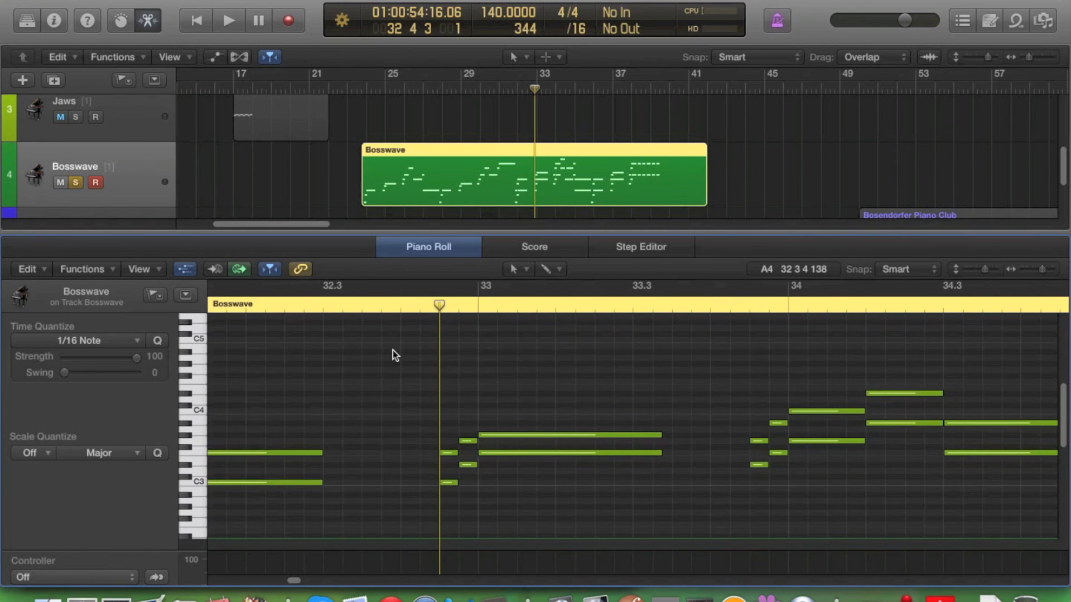
scroll(393, 351, right, 3)
key(space)
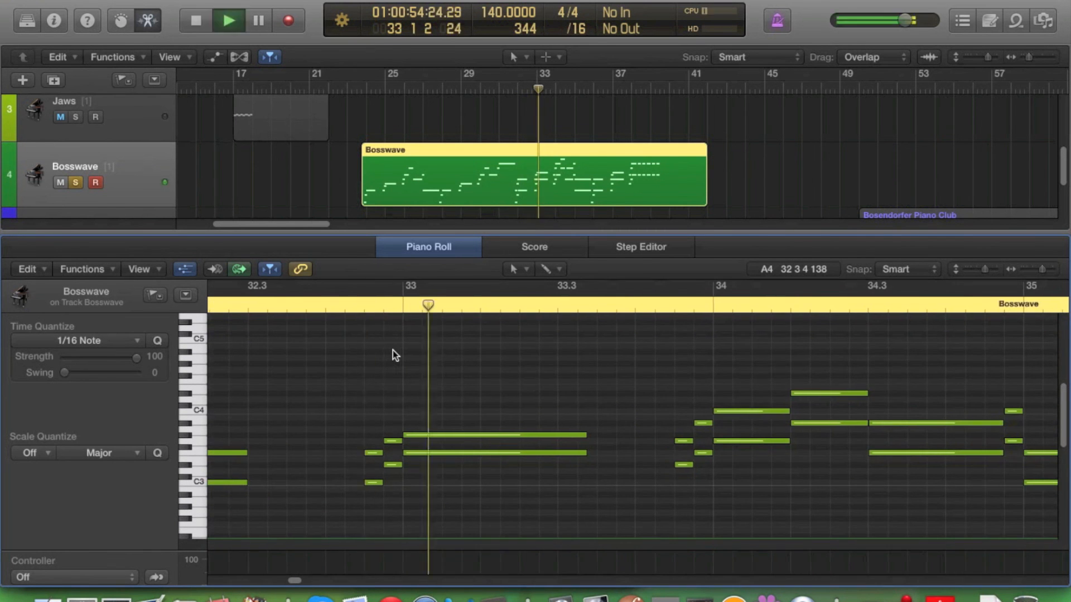
key(space)
- Review the remaining layered notes, enlarge the tracks area to show all five tracks and turn off solo on Bosswave
scroll(529, 350, down, 5)
scroll(529, 350, up, 1)
scroll(528, 350, right, 3)
scroll(529, 350, left, 2)
drag(509, 237, 509, 473)
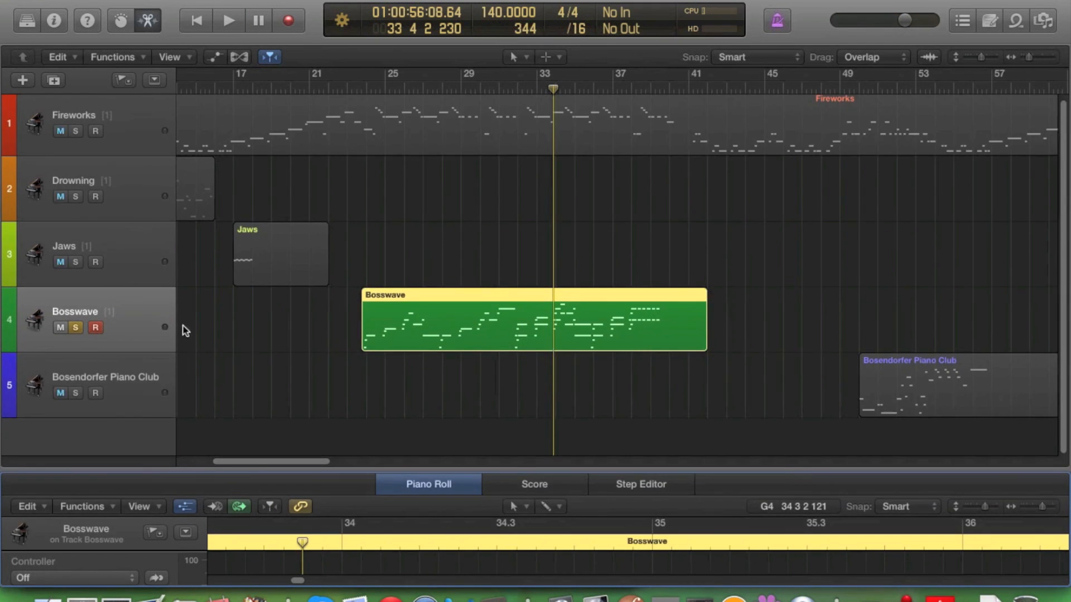
click(76, 328)
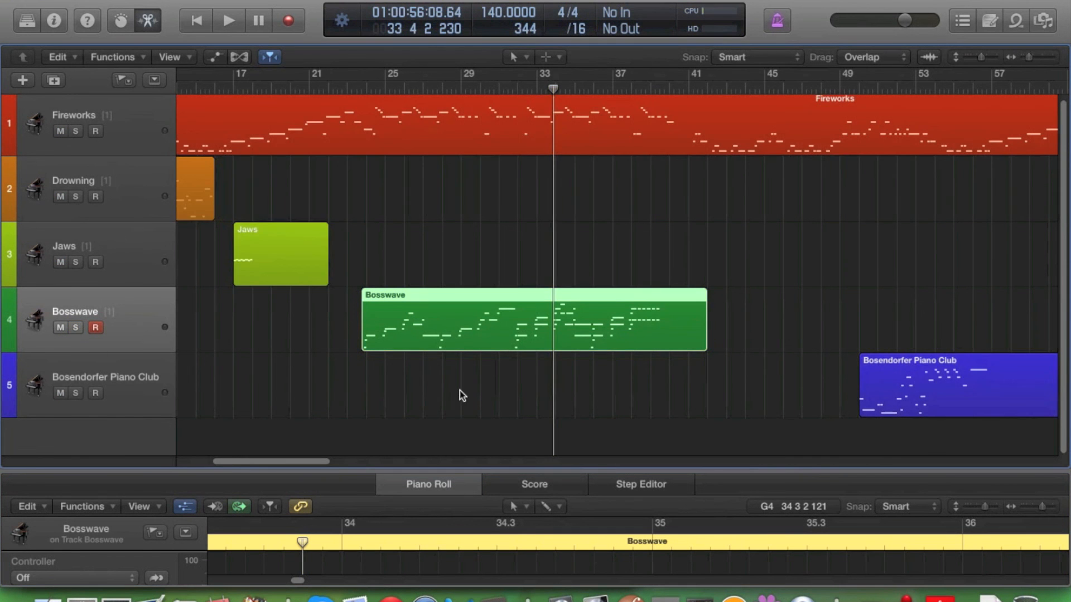
- Select the Bosendorfer Piano Club region at bar 50 and enlarge the Piano Roll to show its opening notes
scroll(460, 391, right, 10)
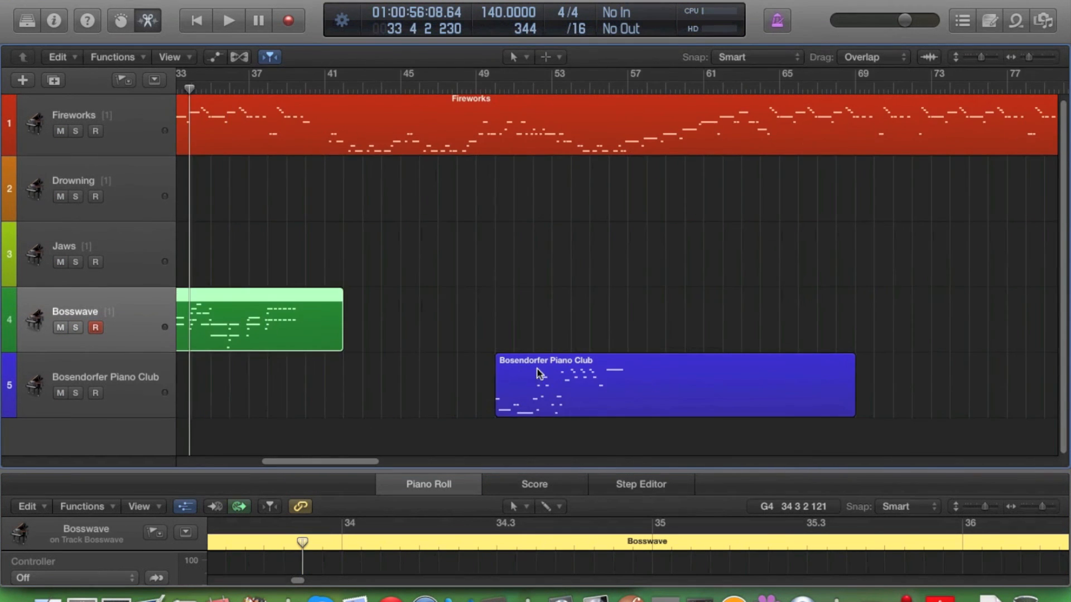
click(539, 373)
drag(555, 472, 557, 389)
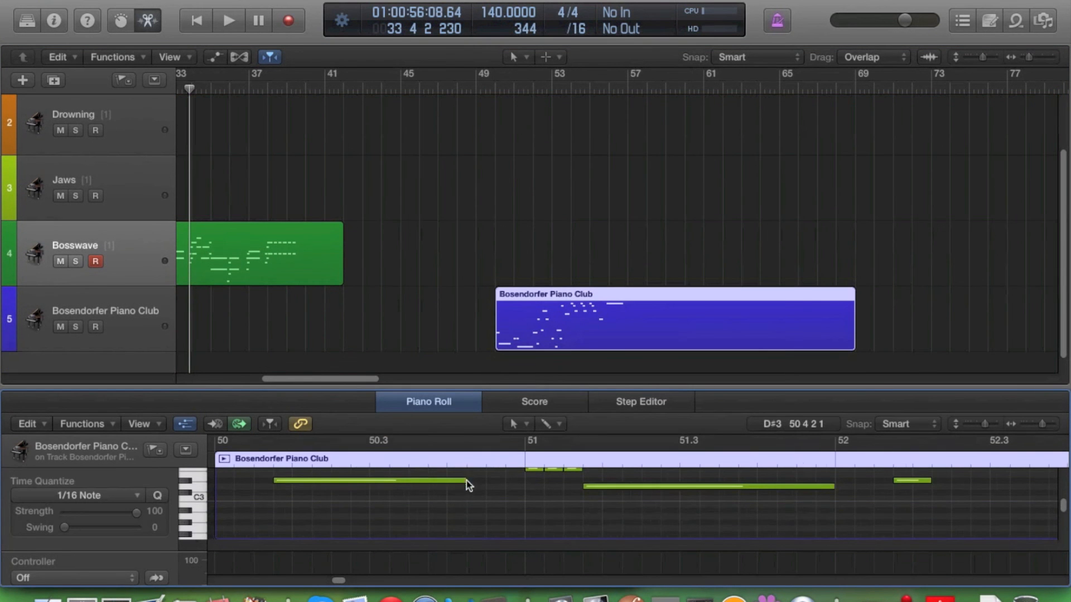
scroll(466, 487, down, 5)
drag(471, 388, 469, 337)
scroll(359, 487, left, 5)
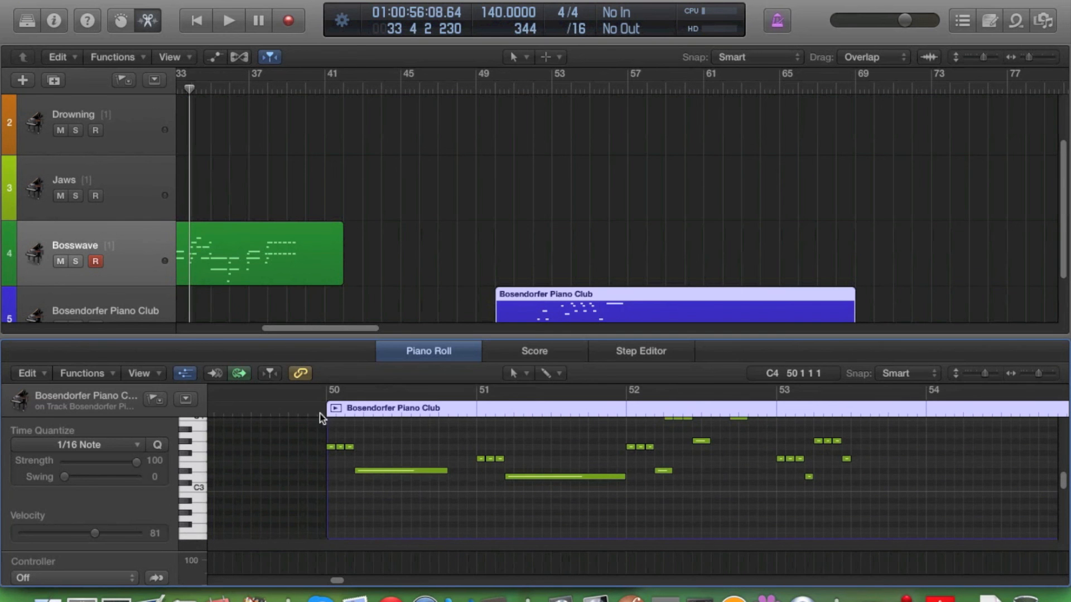
- Solo the Bosendorfer Piano Club track and play its melody from the region's start at bar 50, stopping in bar 53
click(319, 414)
click(77, 290)
click(76, 296)
key(space)
scroll(481, 520, up, 3)
scroll(482, 520, right, 2)
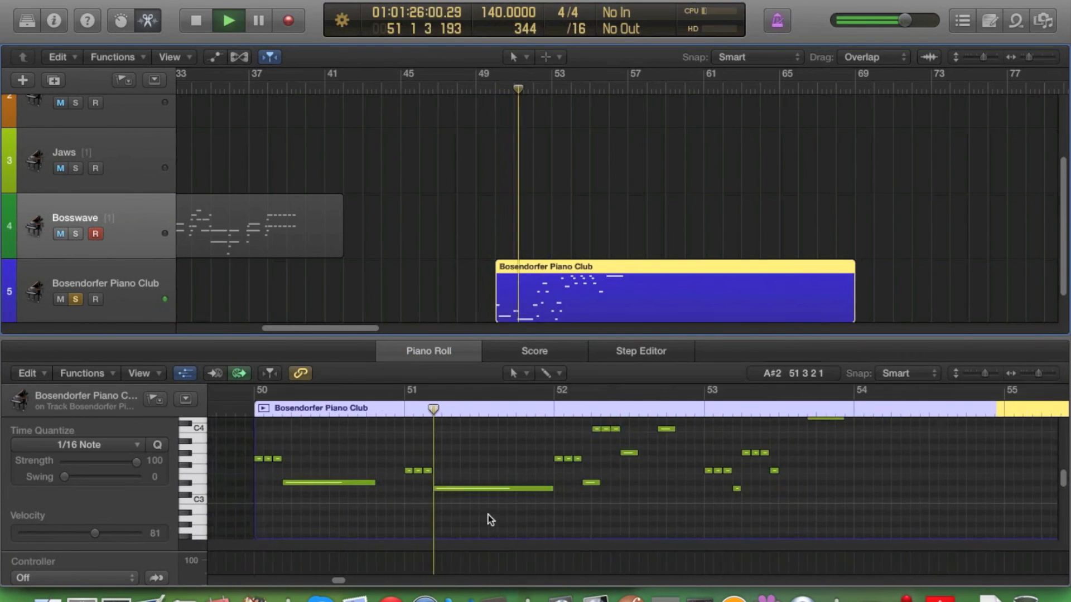
scroll(487, 513, up, 2)
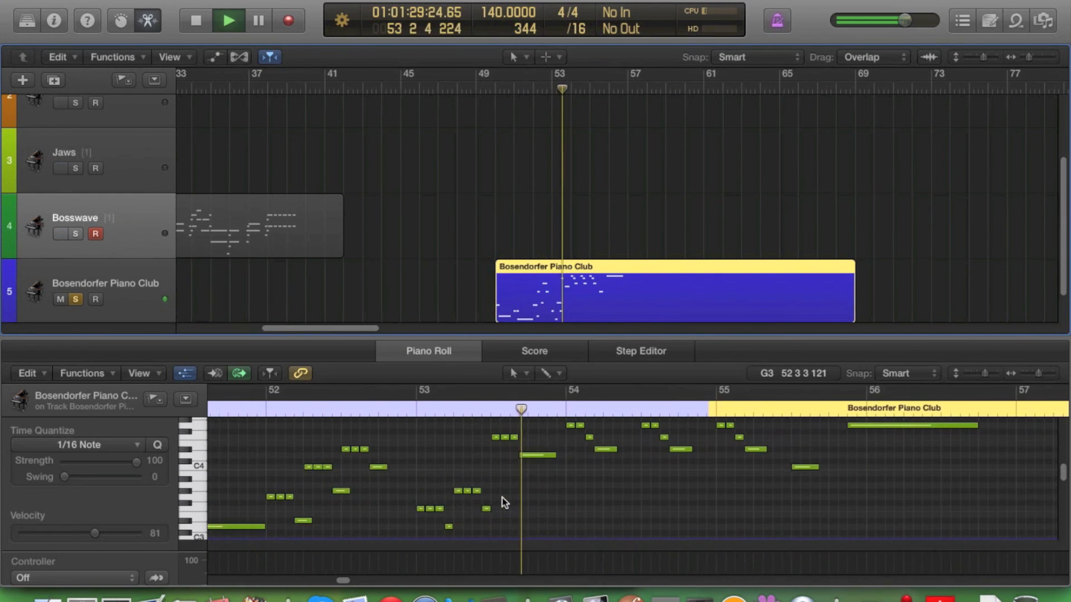
key(space)
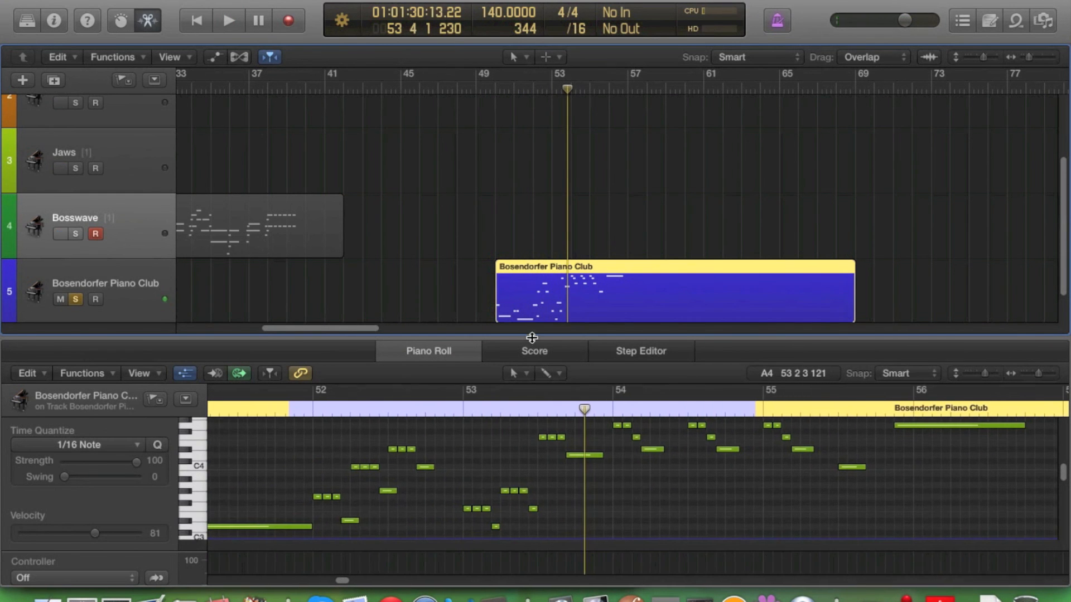
- Enlarge the Piano Roll further and examine the Bosendorfer Piano Club phrases in bars 50 to 53 at a closer zoom
drag(530, 337, 530, 304)
scroll(510, 424, left, 5)
scroll(511, 429, right, 5)
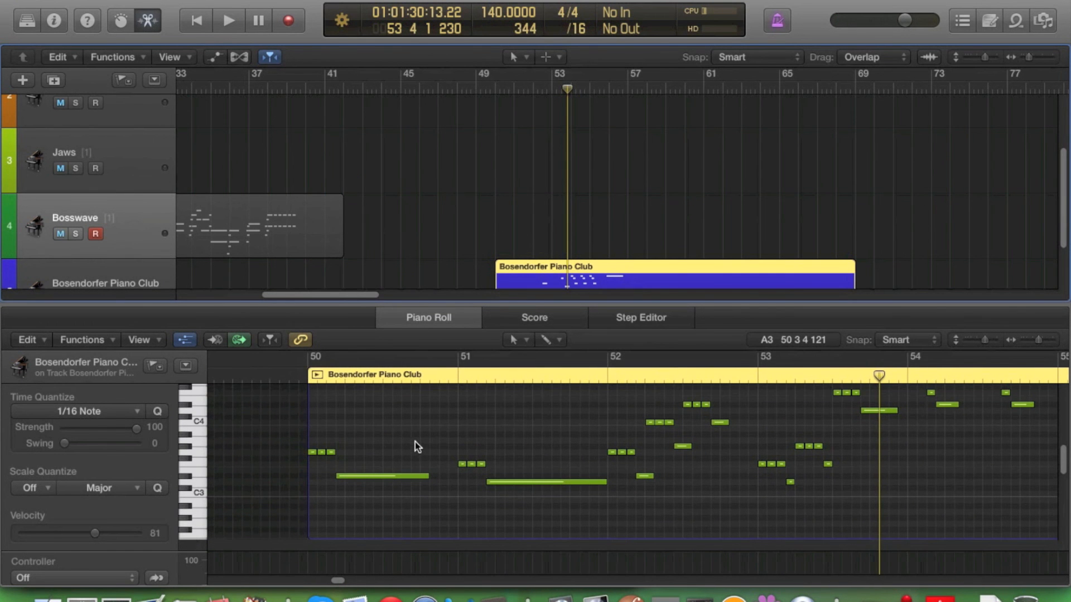
scroll(415, 442, up, 4)
scroll(415, 442, left, 5)
scroll(415, 441, left, 2)
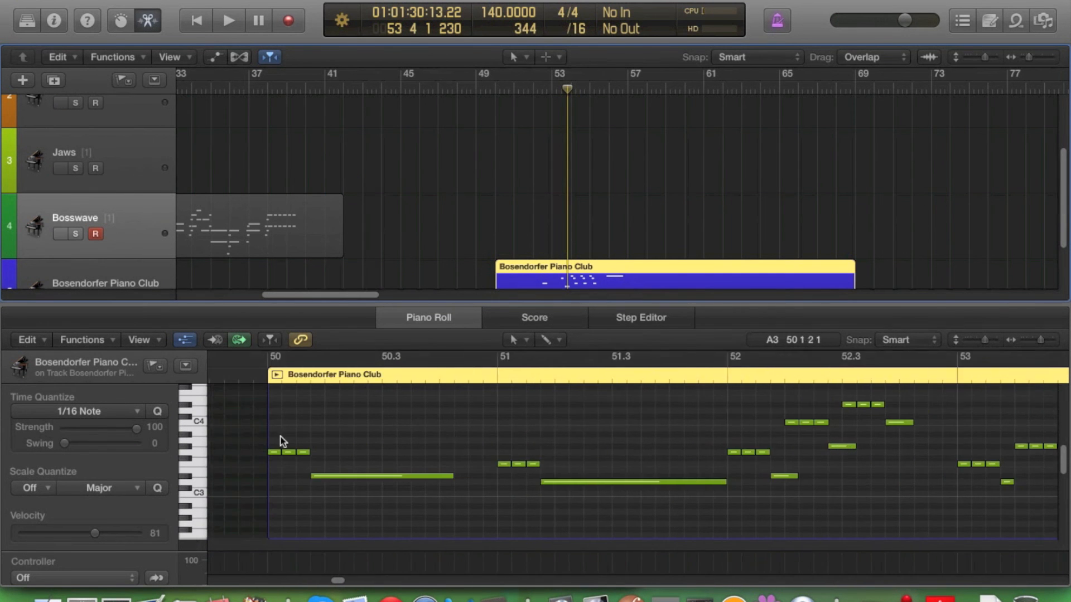
- Mark the long note in bar 50, compare it with the matching phrase in bar 51 and clear the selection
drag(331, 492, 350, 419)
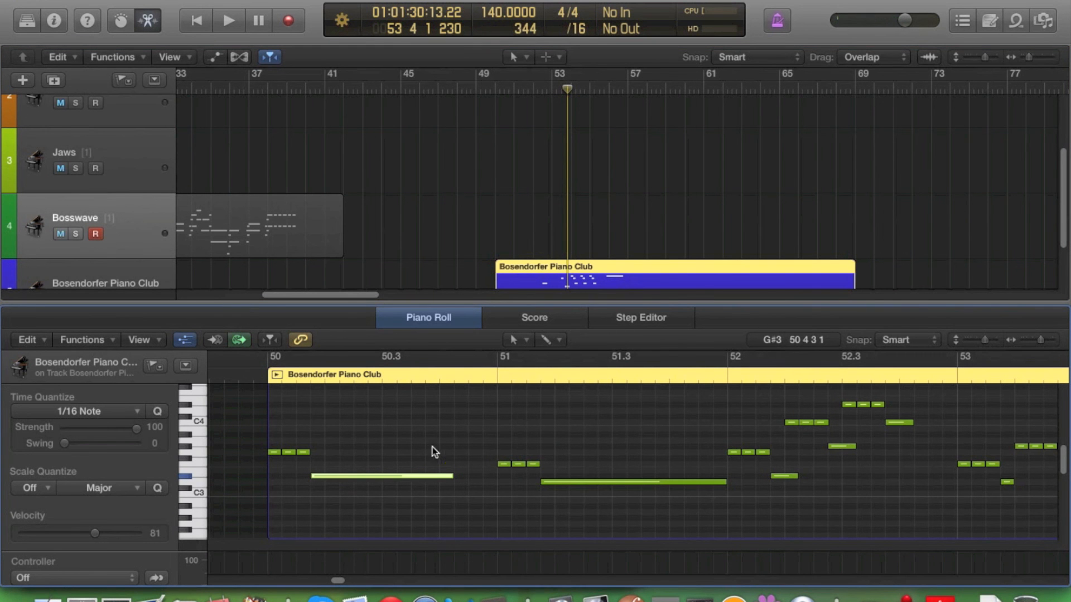
drag(503, 451, 560, 495)
click(547, 489)
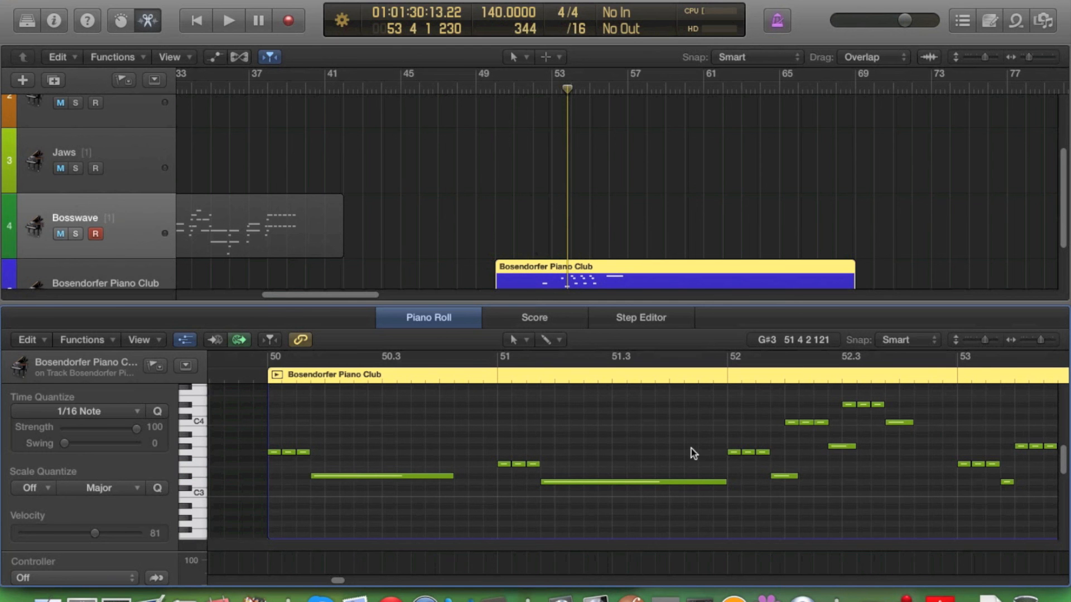
- Place the playhead at the start of bar 50, play the opening Bosendorfer Piano Club phrase and stop it within that bar
click(257, 377)
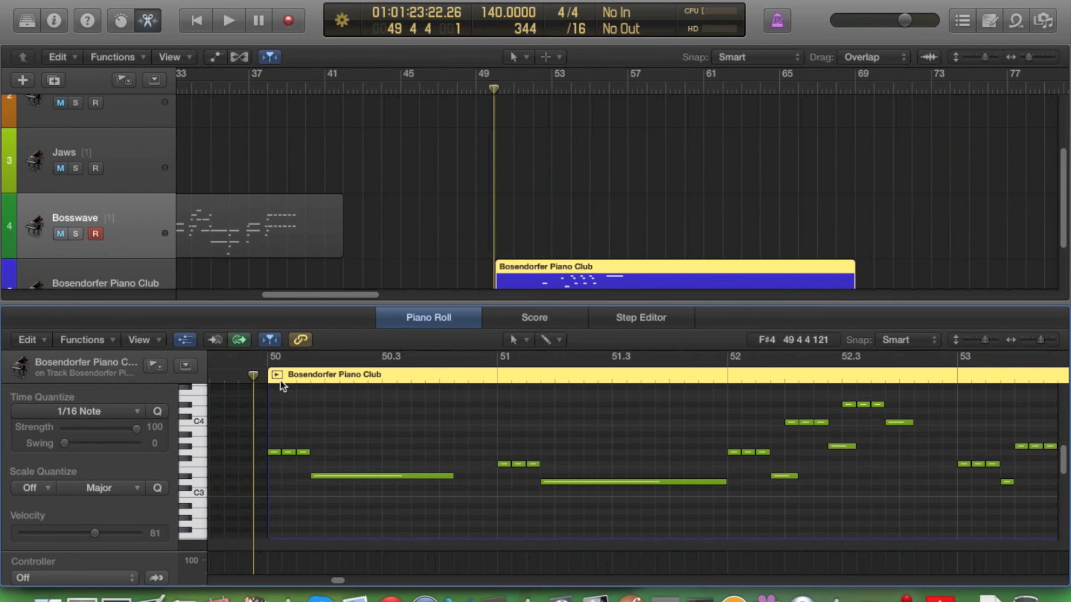
click(266, 375)
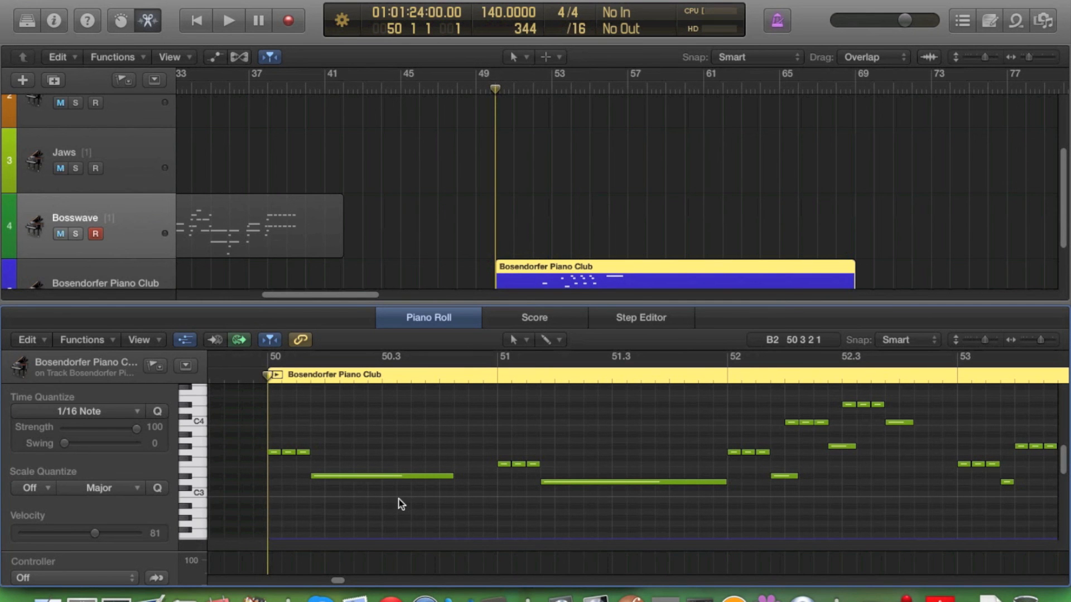
key(space)
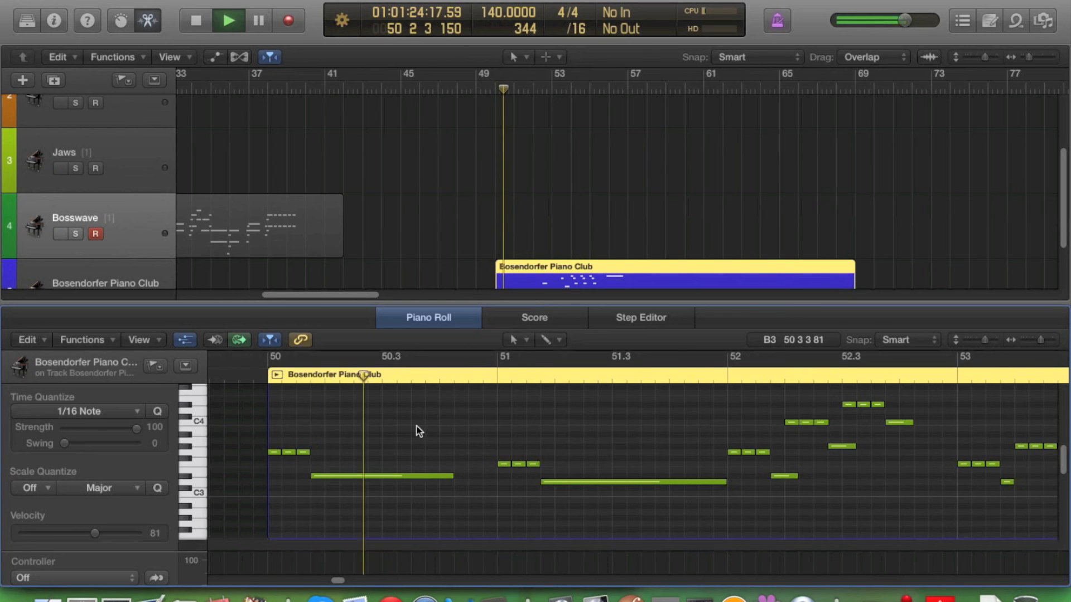
key(space)
- Enlarge the tracks area, bring the Bosswave region back into view and turn off solo on the Bosendorfer Piano Club track
drag(502, 305, 548, 481)
scroll(290, 380, left, 8)
click(78, 392)
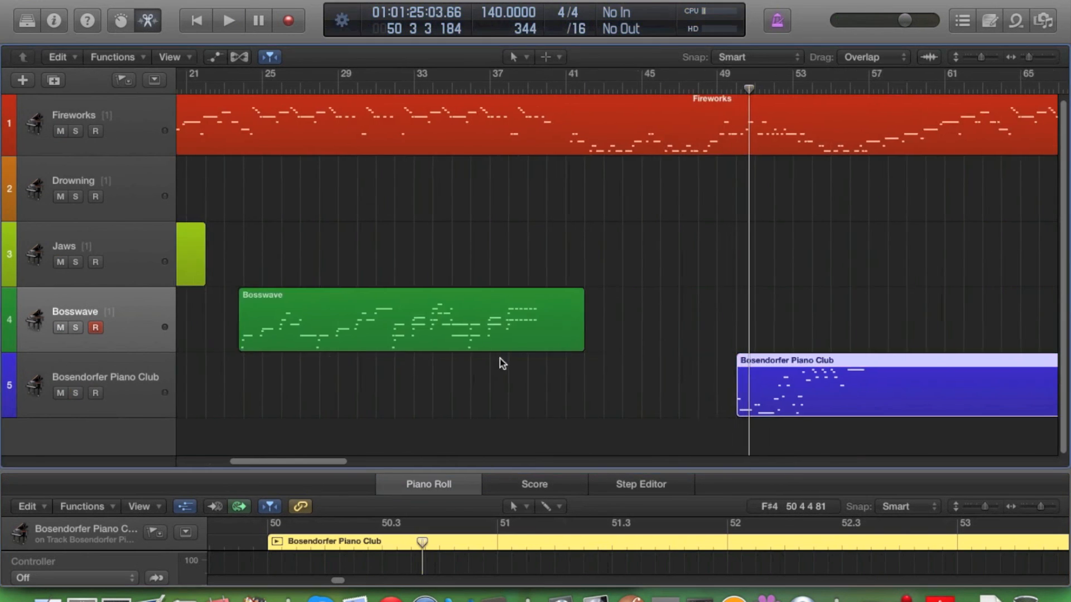
- Bring the Jaws region into view, solo the Jaws track and place the playhead at the start of bar 17
scroll(485, 363, left, 10)
click(129, 230)
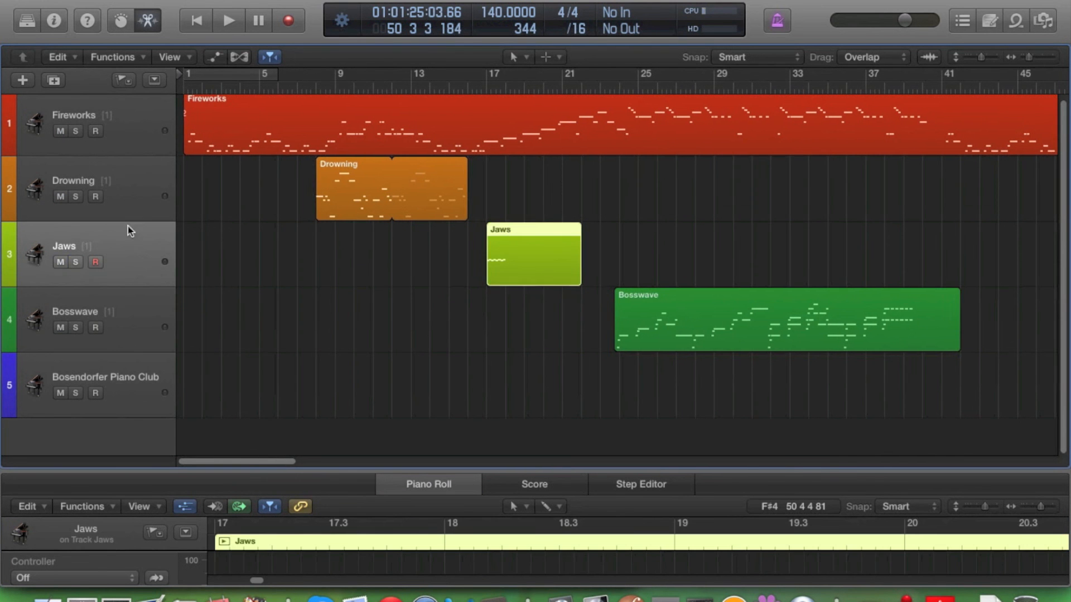
click(75, 262)
click(485, 89)
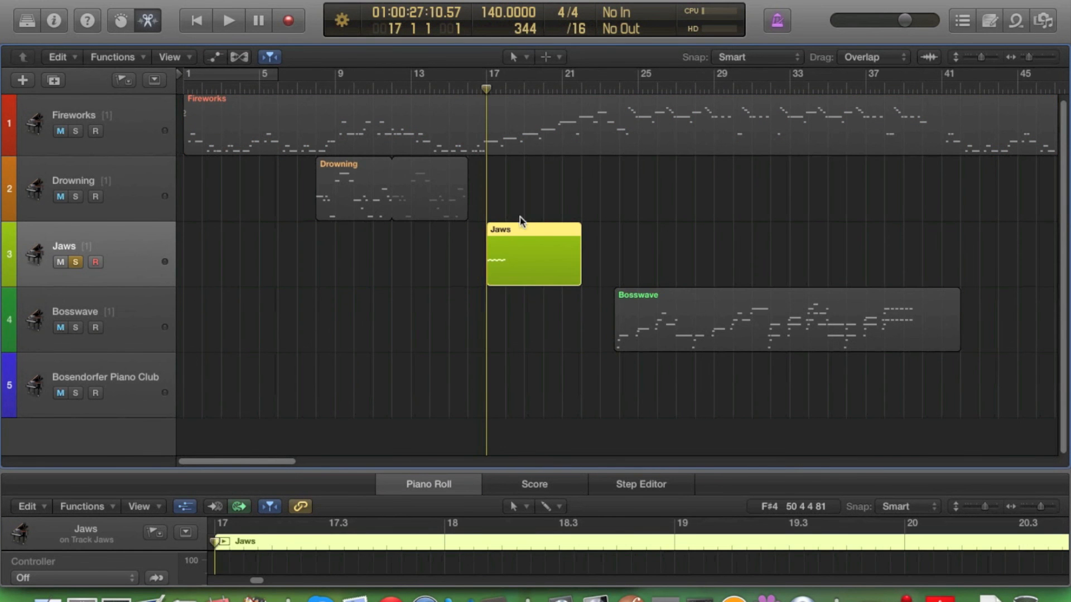
- Open the Jaws region in the Piano Roll, play its phrase in bar 17 and stop the playback
double_click(528, 238)
double_click(535, 235)
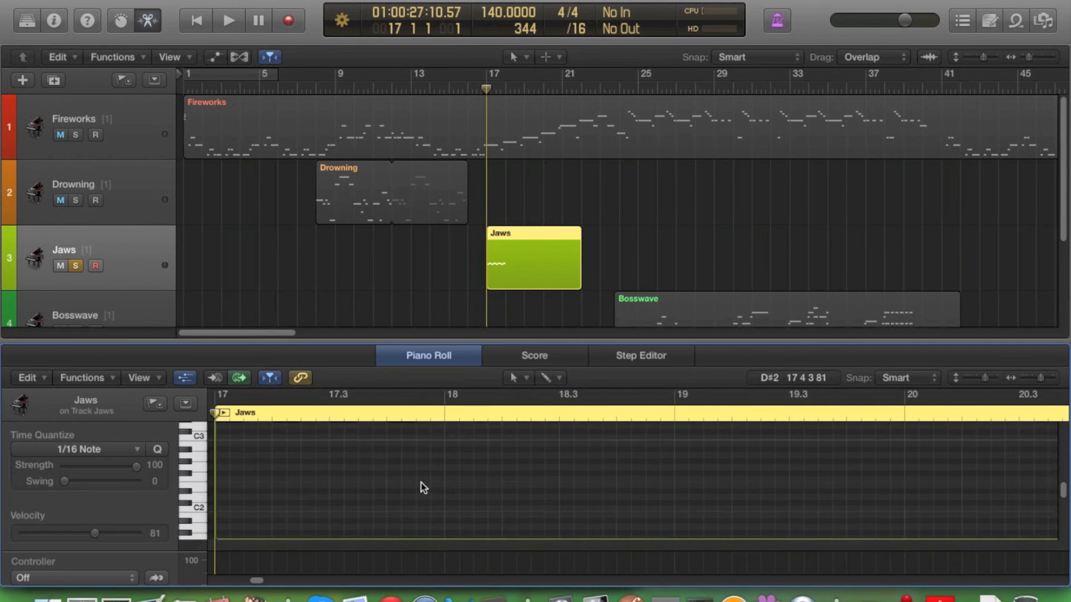
key(space)
scroll(337, 483, up, 3)
key(space)
- Switch to the YouTube browser window, show the Jaws theme video and play a passage of it for comparison
click(393, 595)
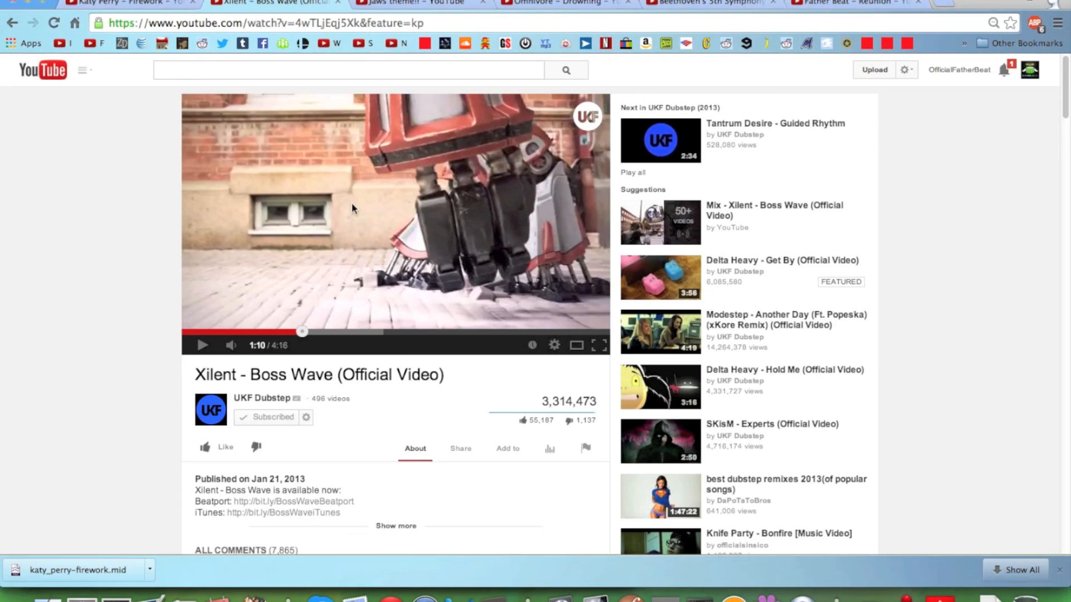
click(410, 5)
click(328, 252)
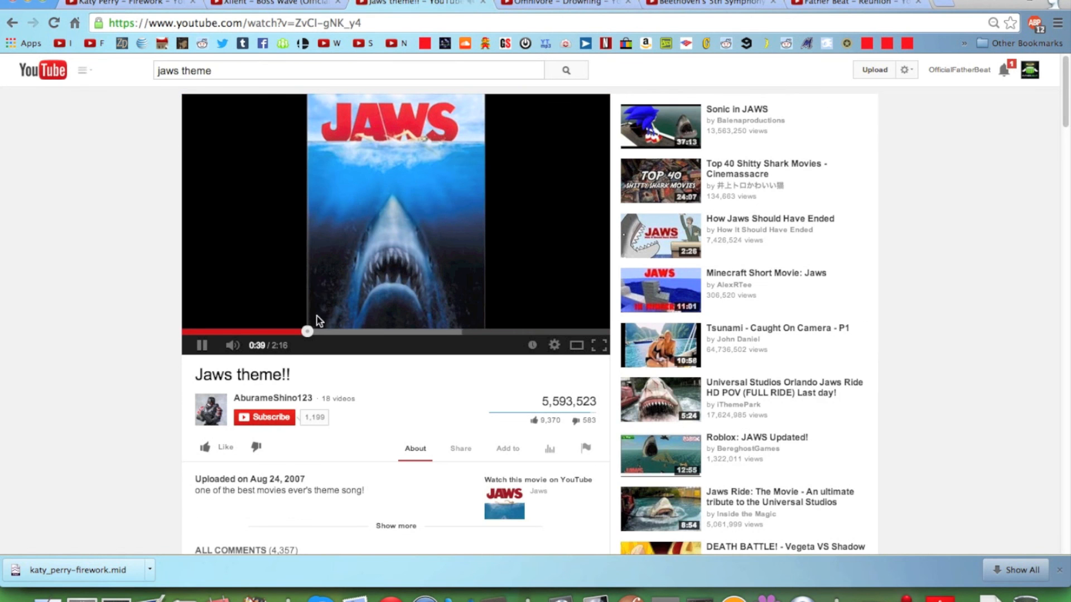
click(340, 306)
- Return to Logic Pro X, turn off solo on the Jaws track and collapse the Piano Roll for a full tracks area
click(596, 598)
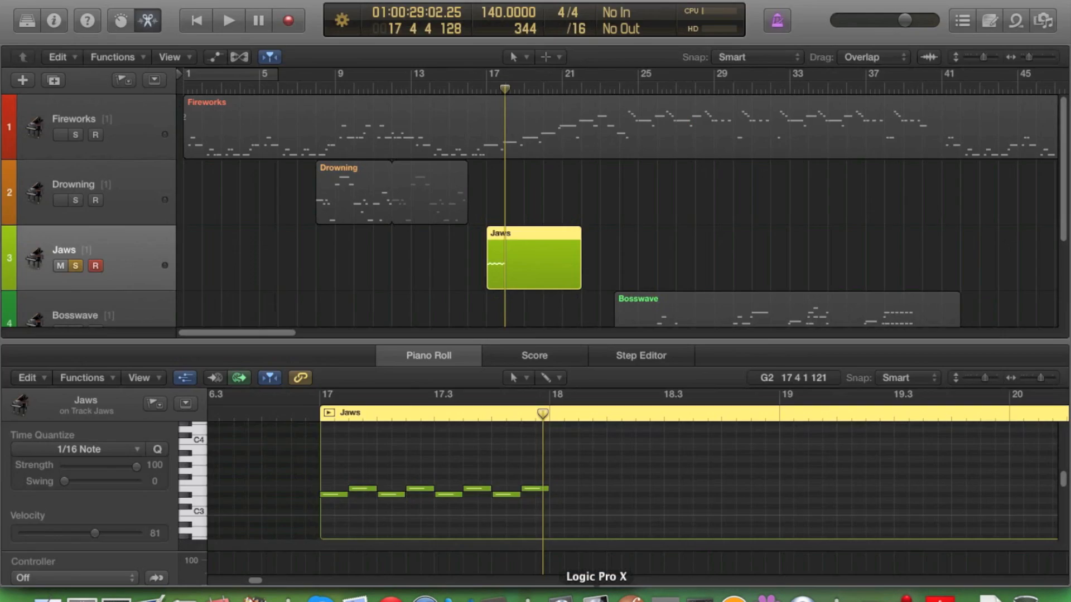
click(657, 192)
click(76, 266)
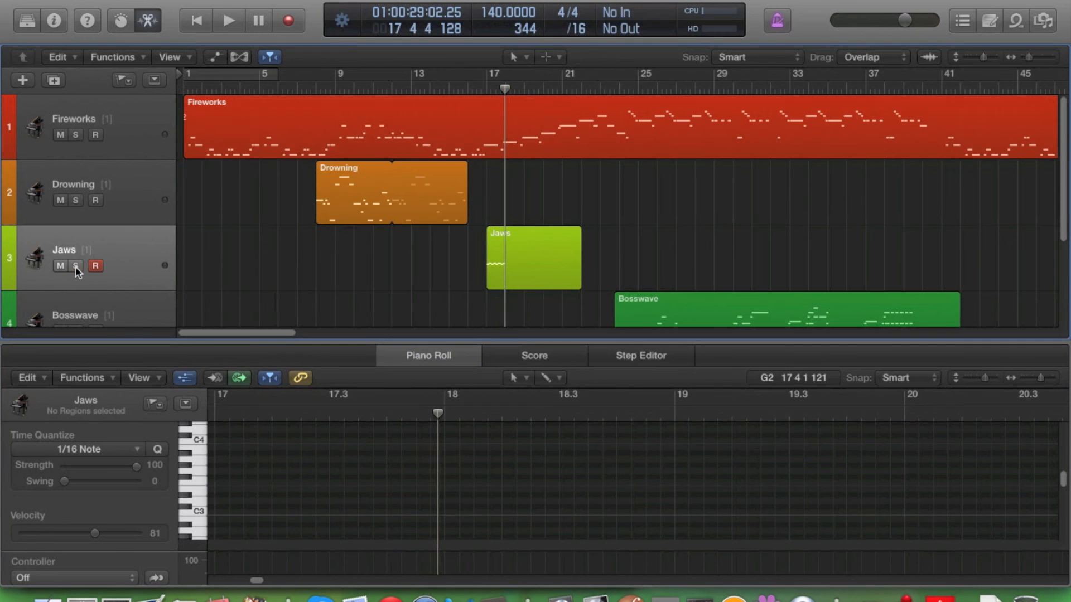
drag(317, 340, 357, 591)
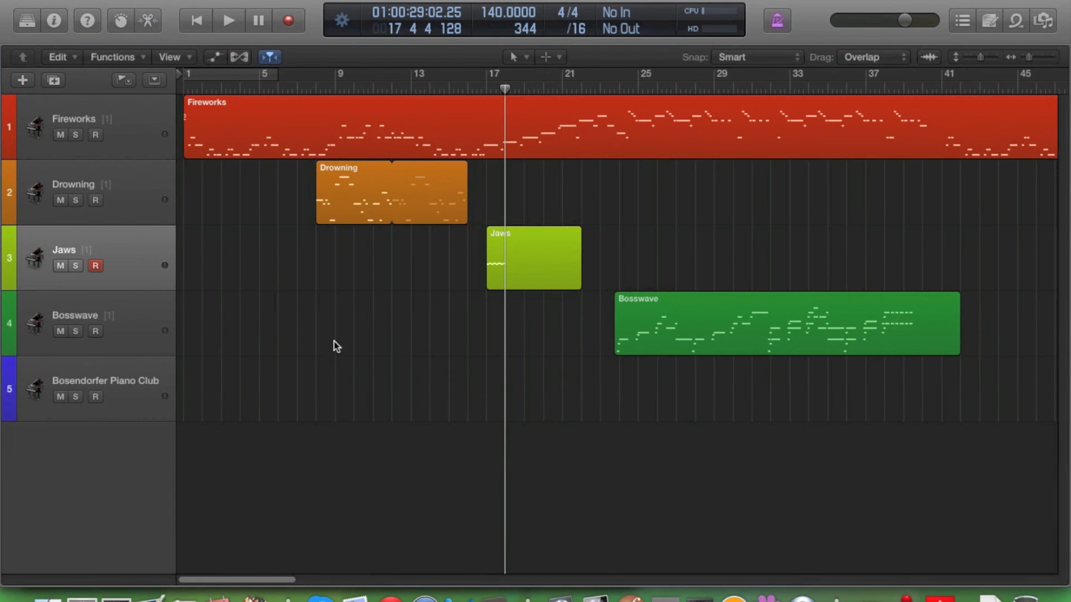
- Move the playhead back to the start of bar 1, then select the Fireworks region and enlarge the timeline around its opening bars
click(515, 86)
drag(514, 87, 515, 86)
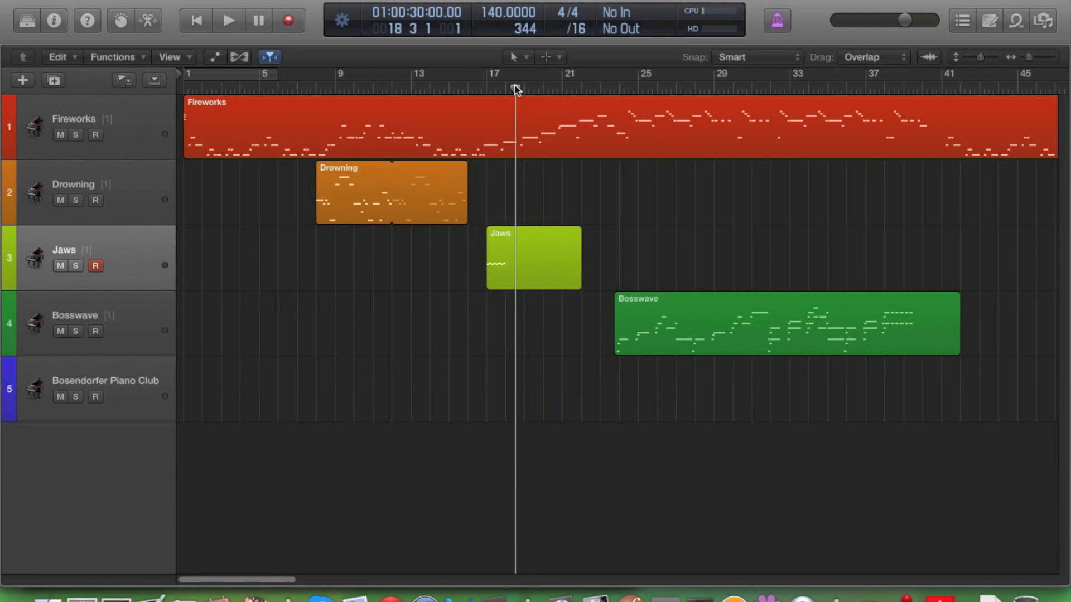
drag(514, 85, 189, 71)
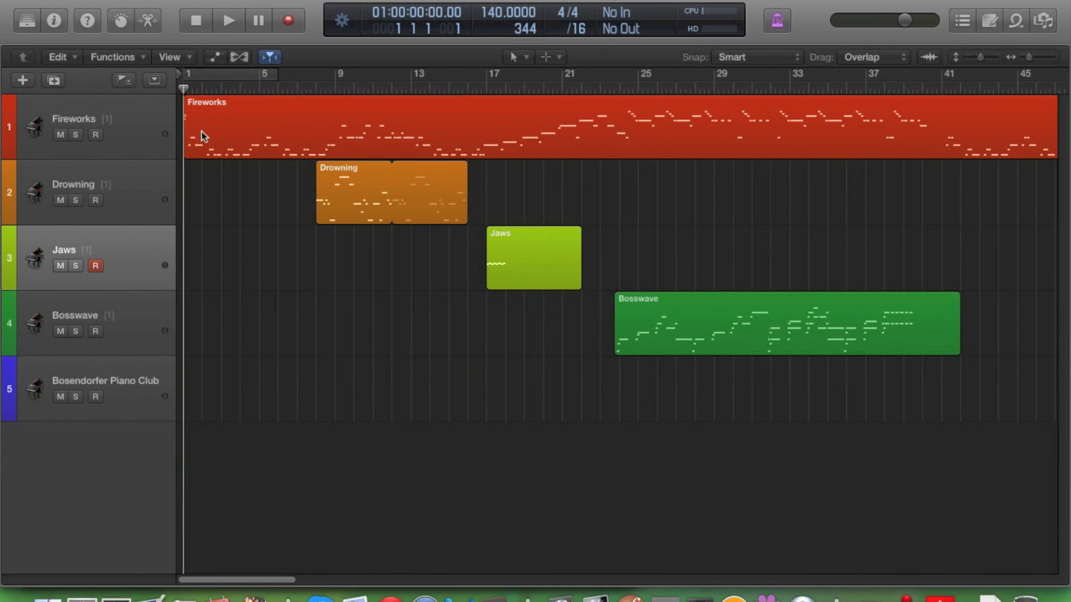
click(223, 154)
key(super+Right)
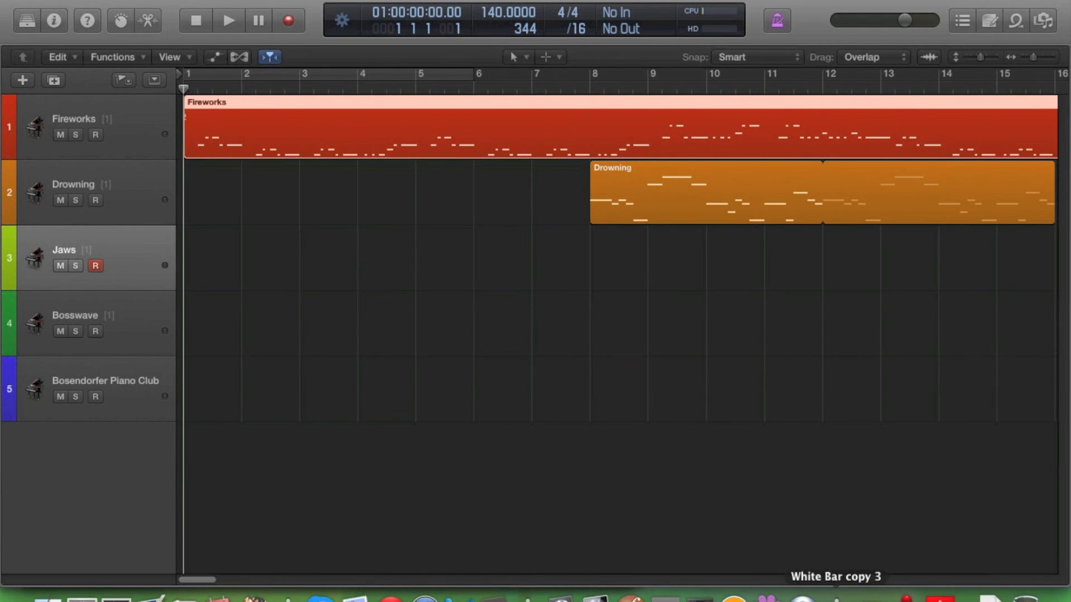
- Bring up the Audio Recording window and move it over the empty space below the tracks
click(802, 598)
drag(925, 500, 916, 446)
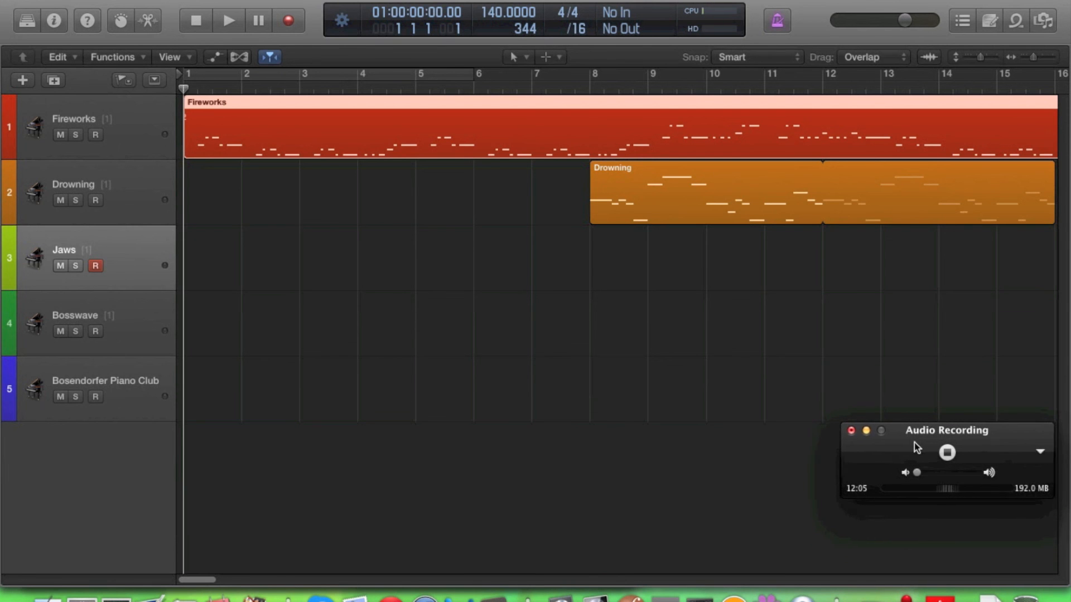